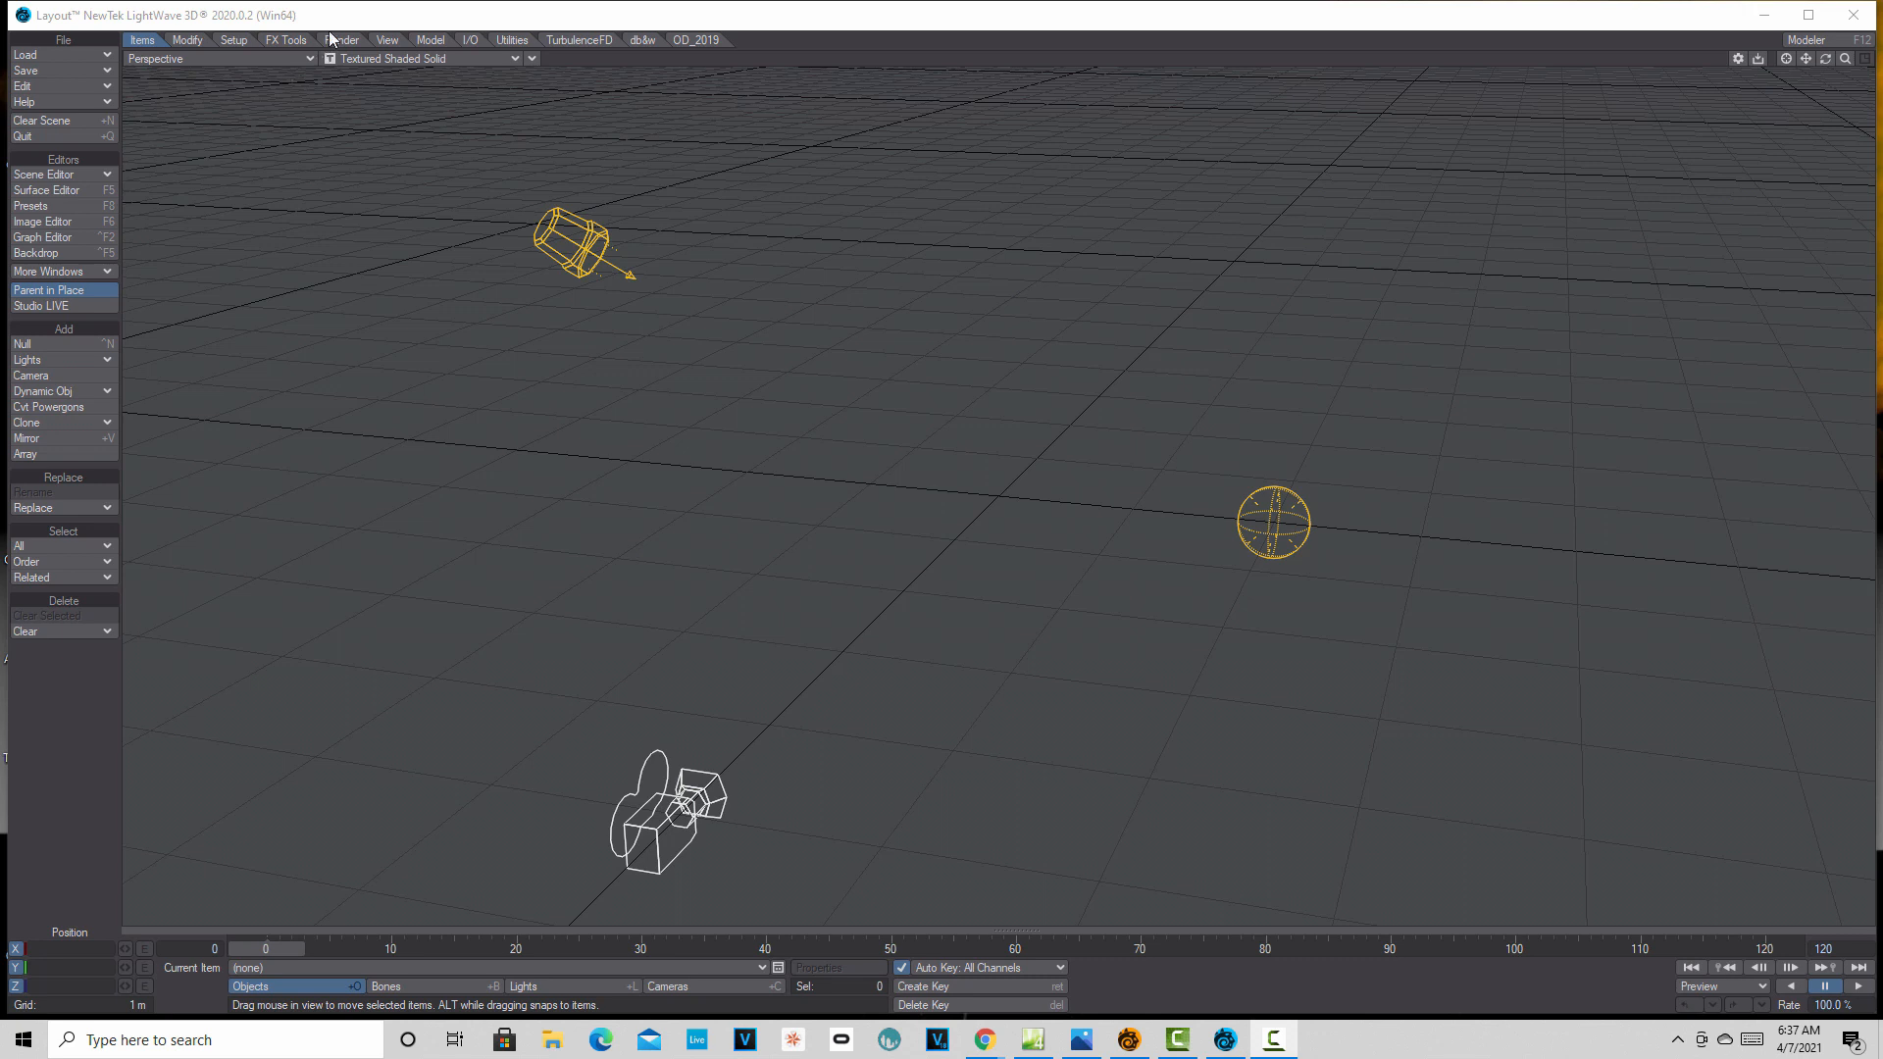
- Create a ground plane object with 40 segments in X and 40 segments in Z
click(433, 37)
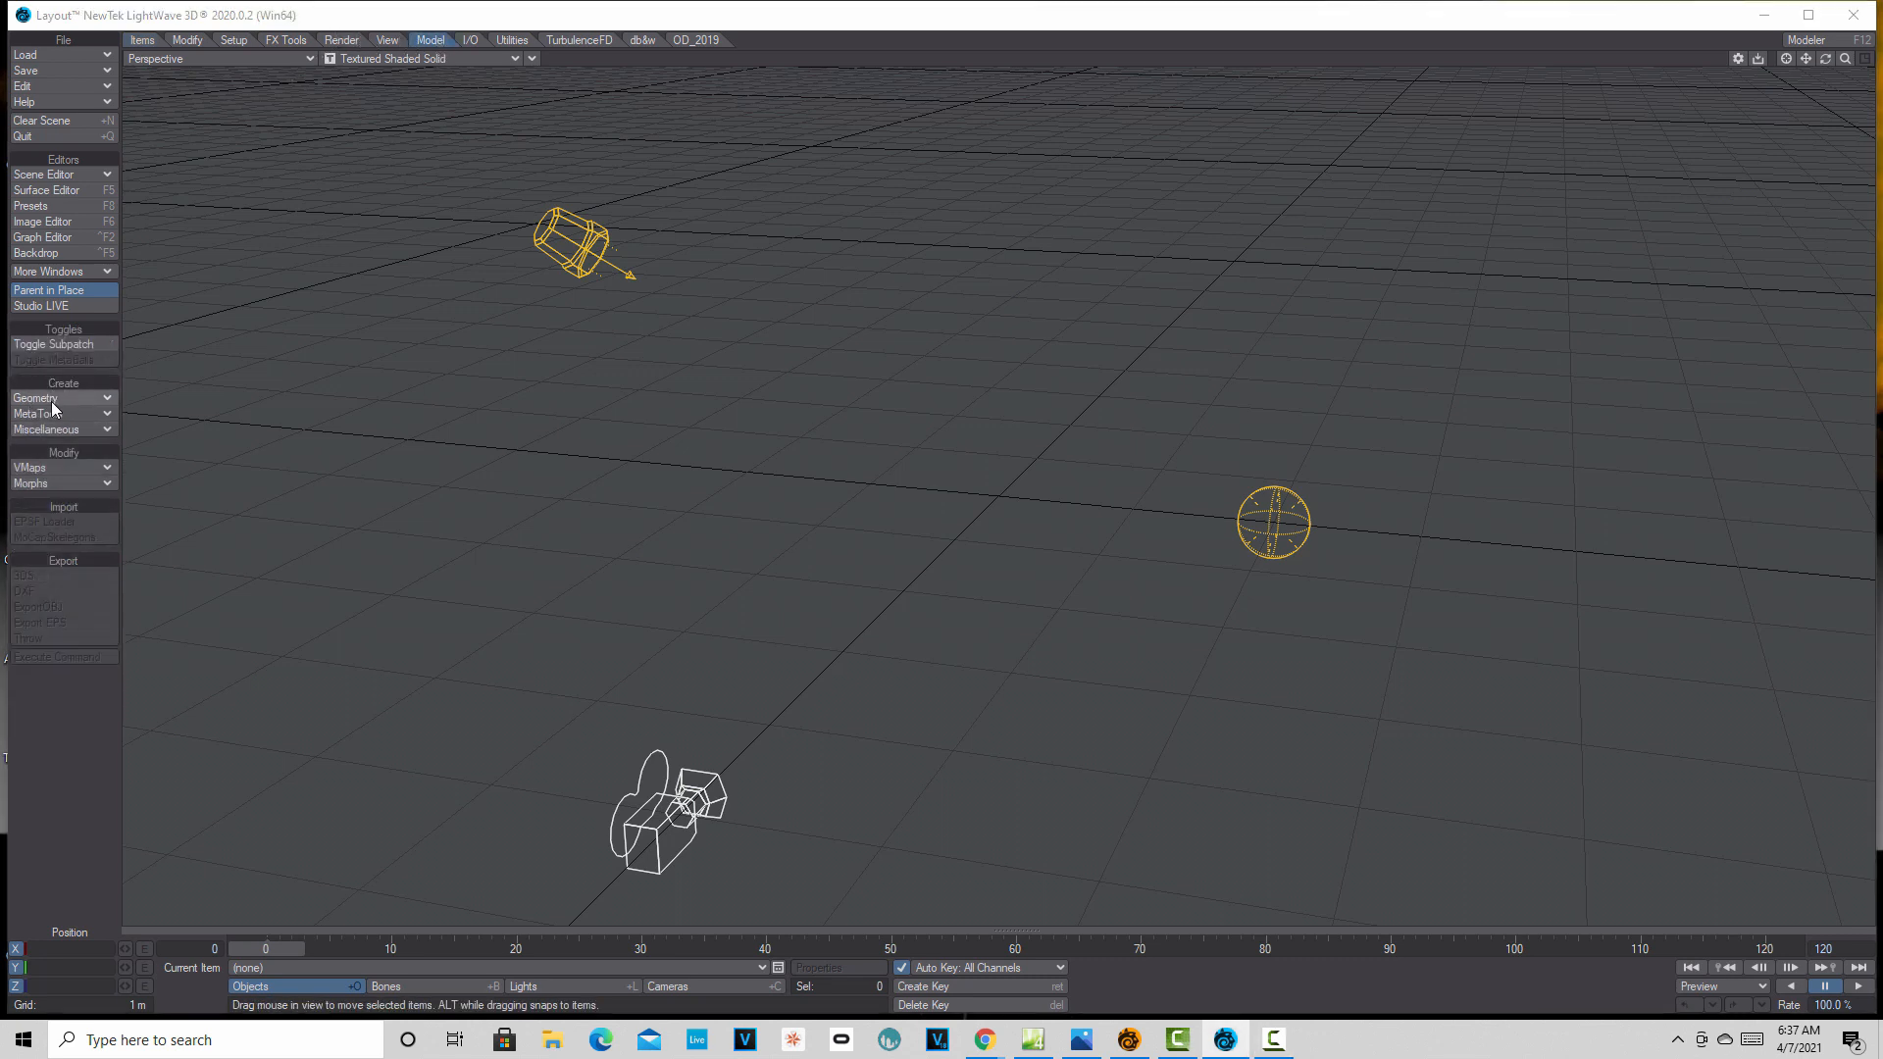
click(51, 402)
click(56, 400)
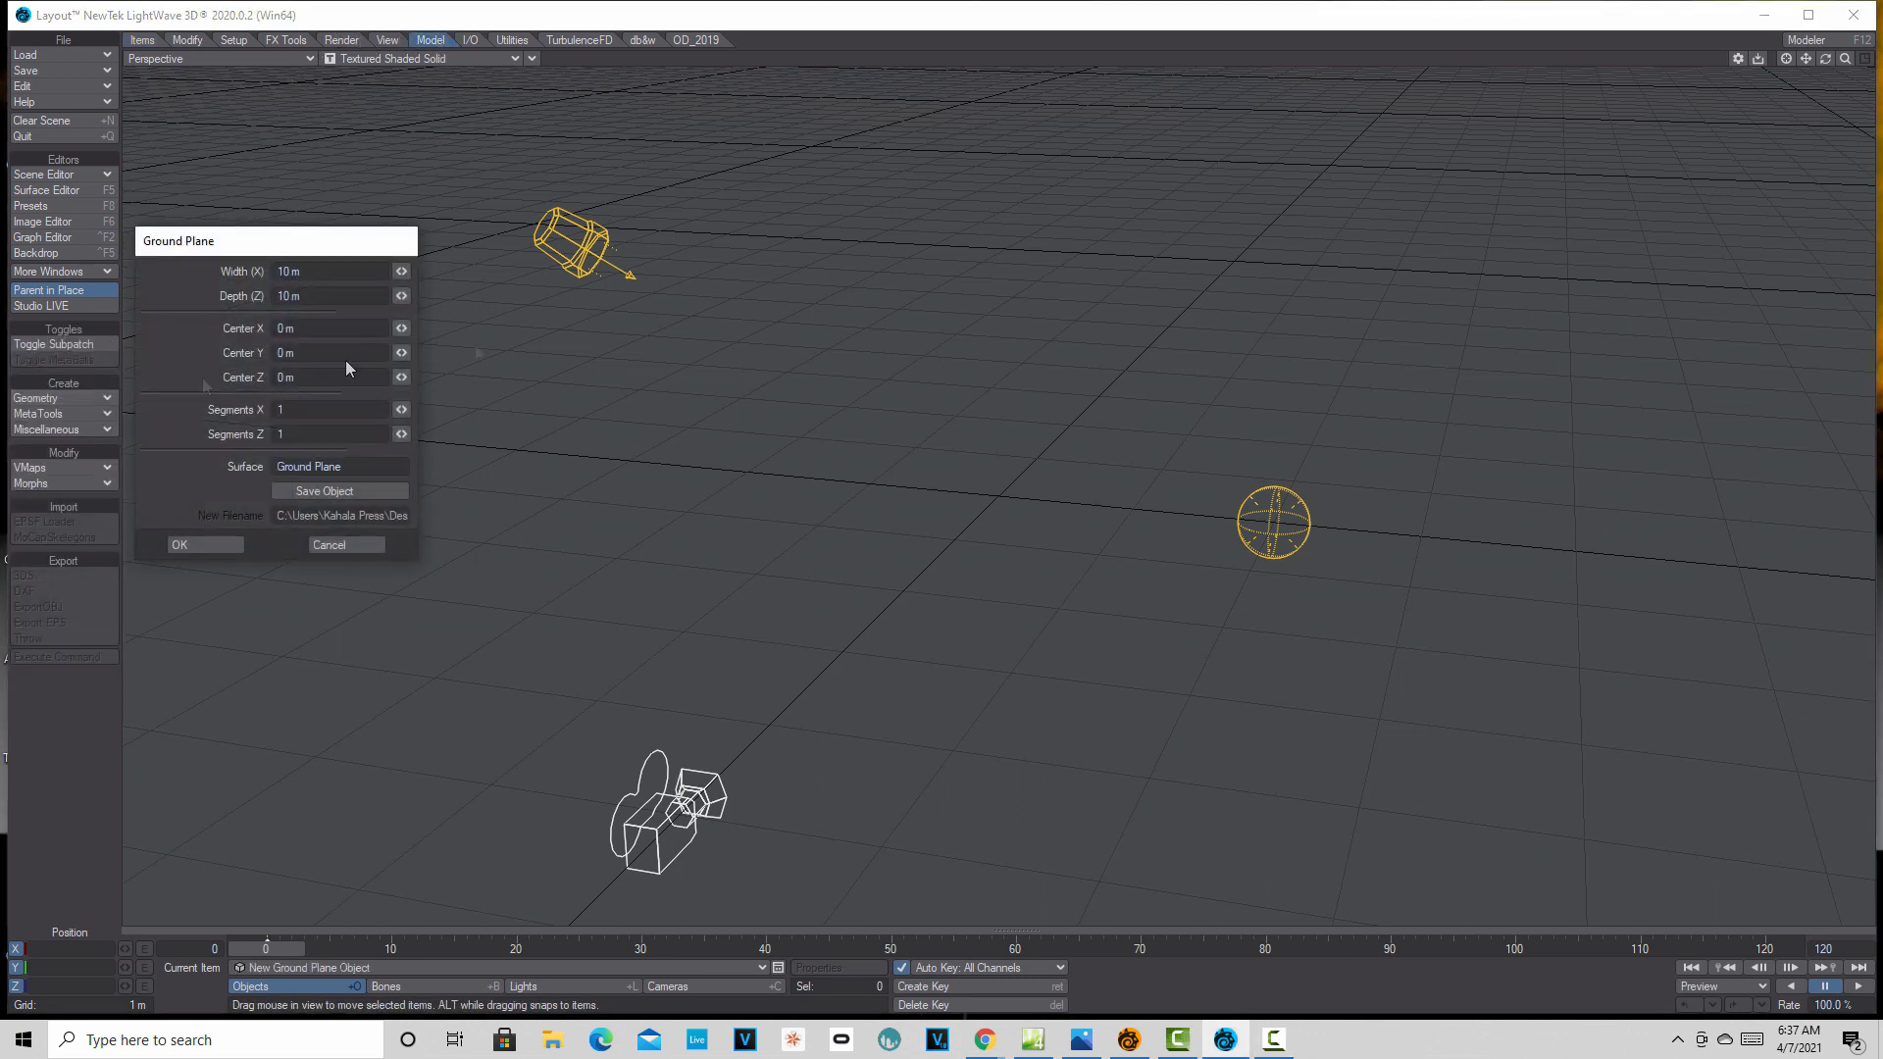
text(40)
key(Tab)
text(40)
key(Tab)
click(212, 546)
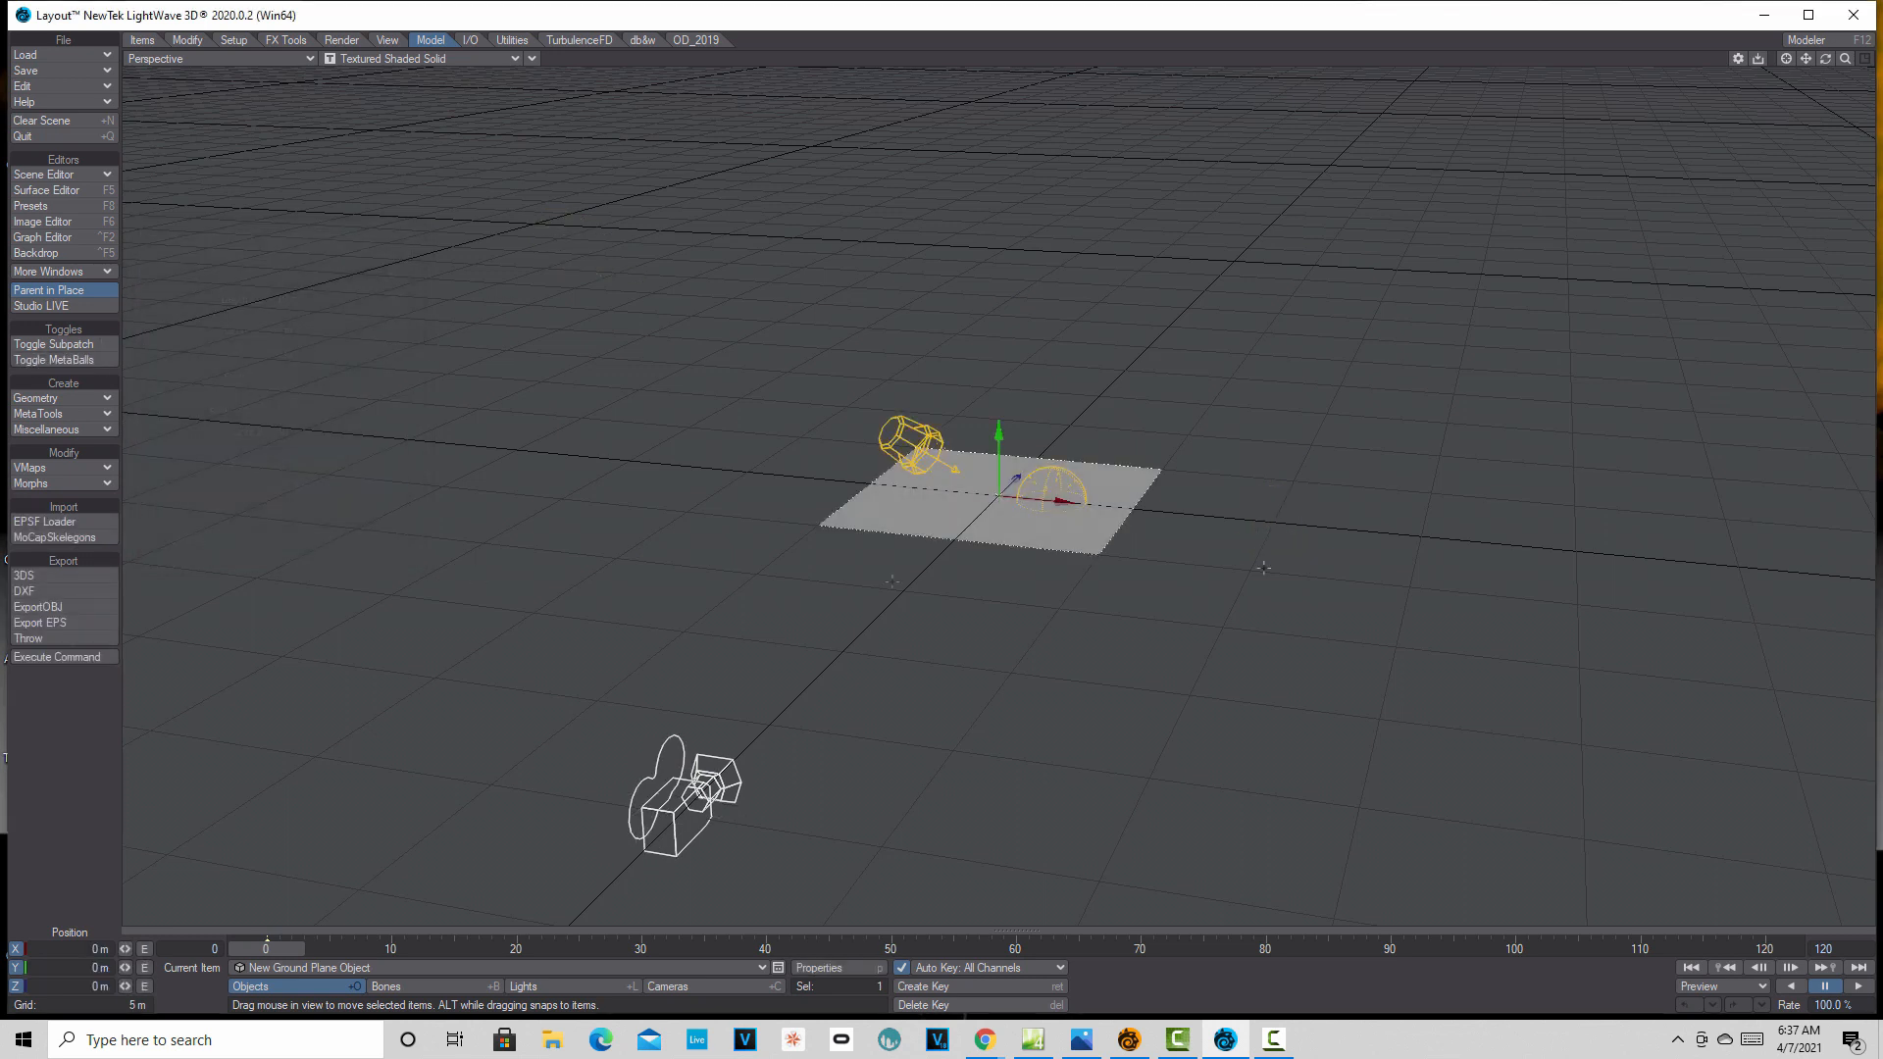
- Add a displacement map to the ground plane using a procedural Turbulence texture layer on the Y axis
click(820, 968)
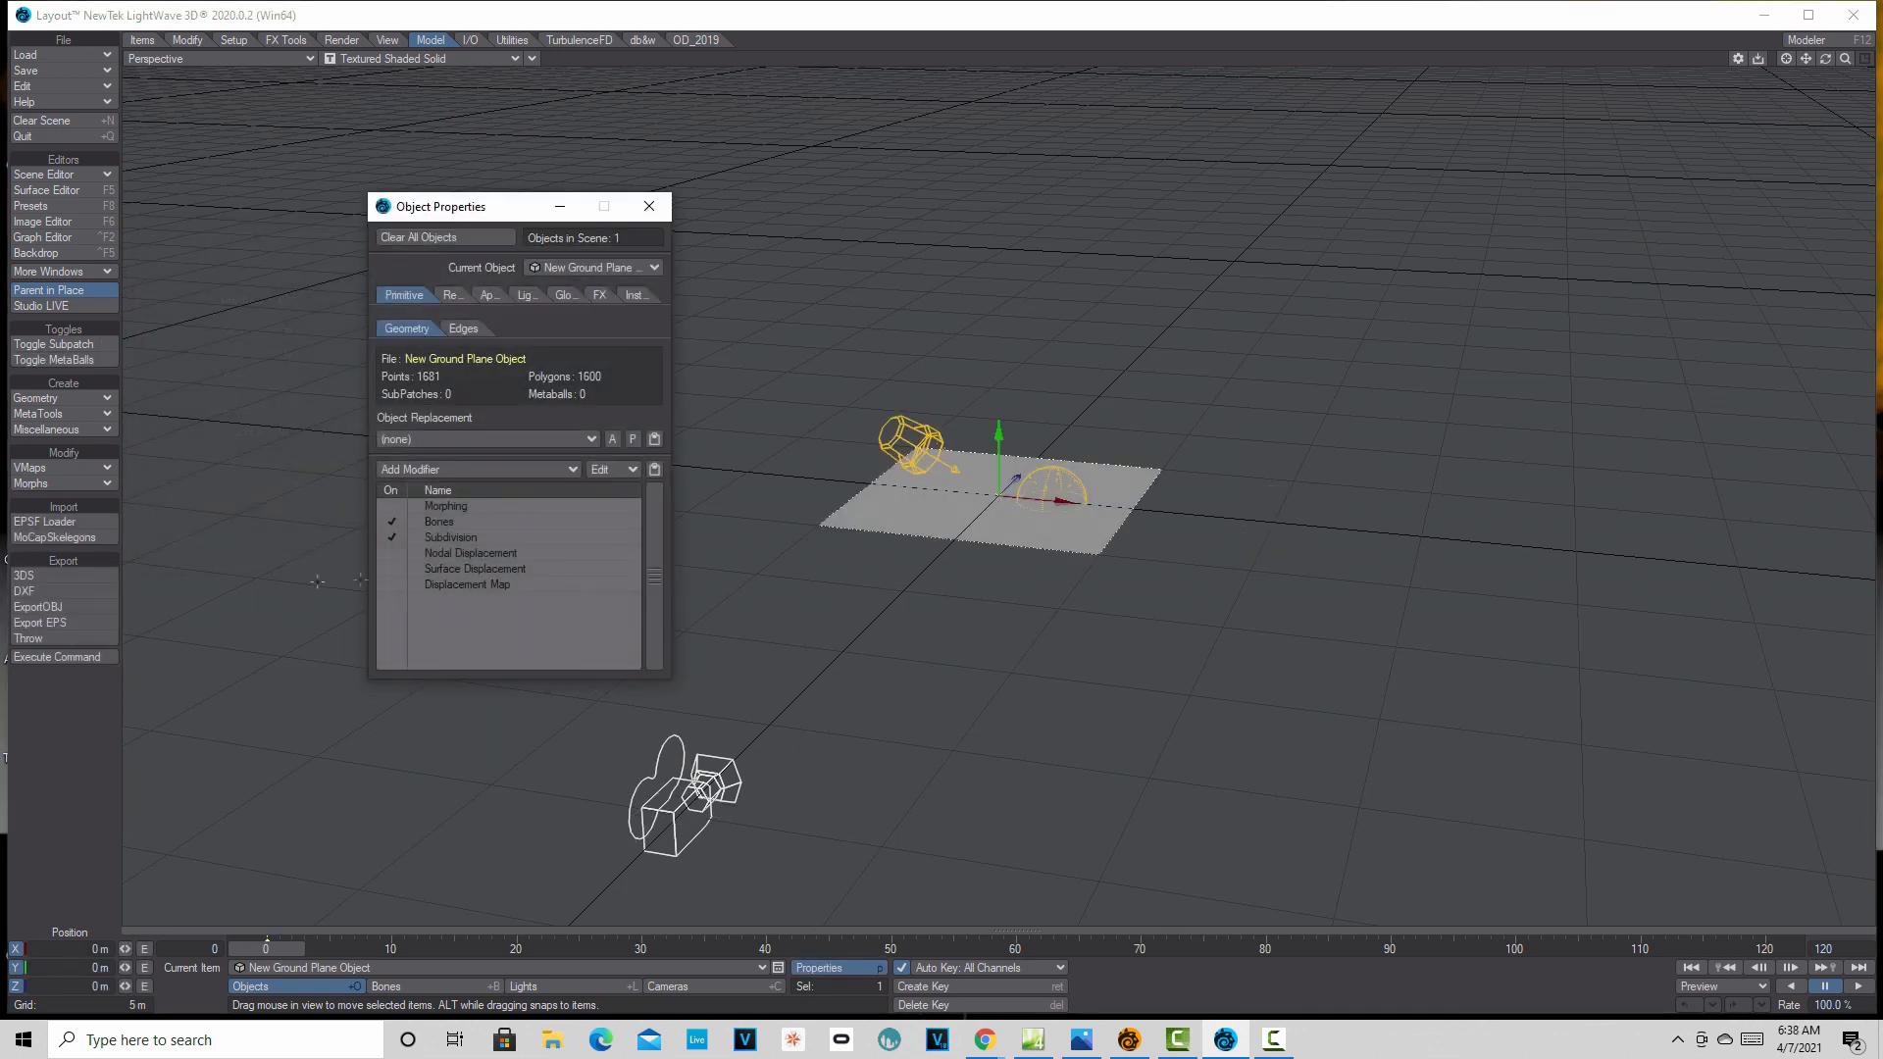
double_click(428, 584)
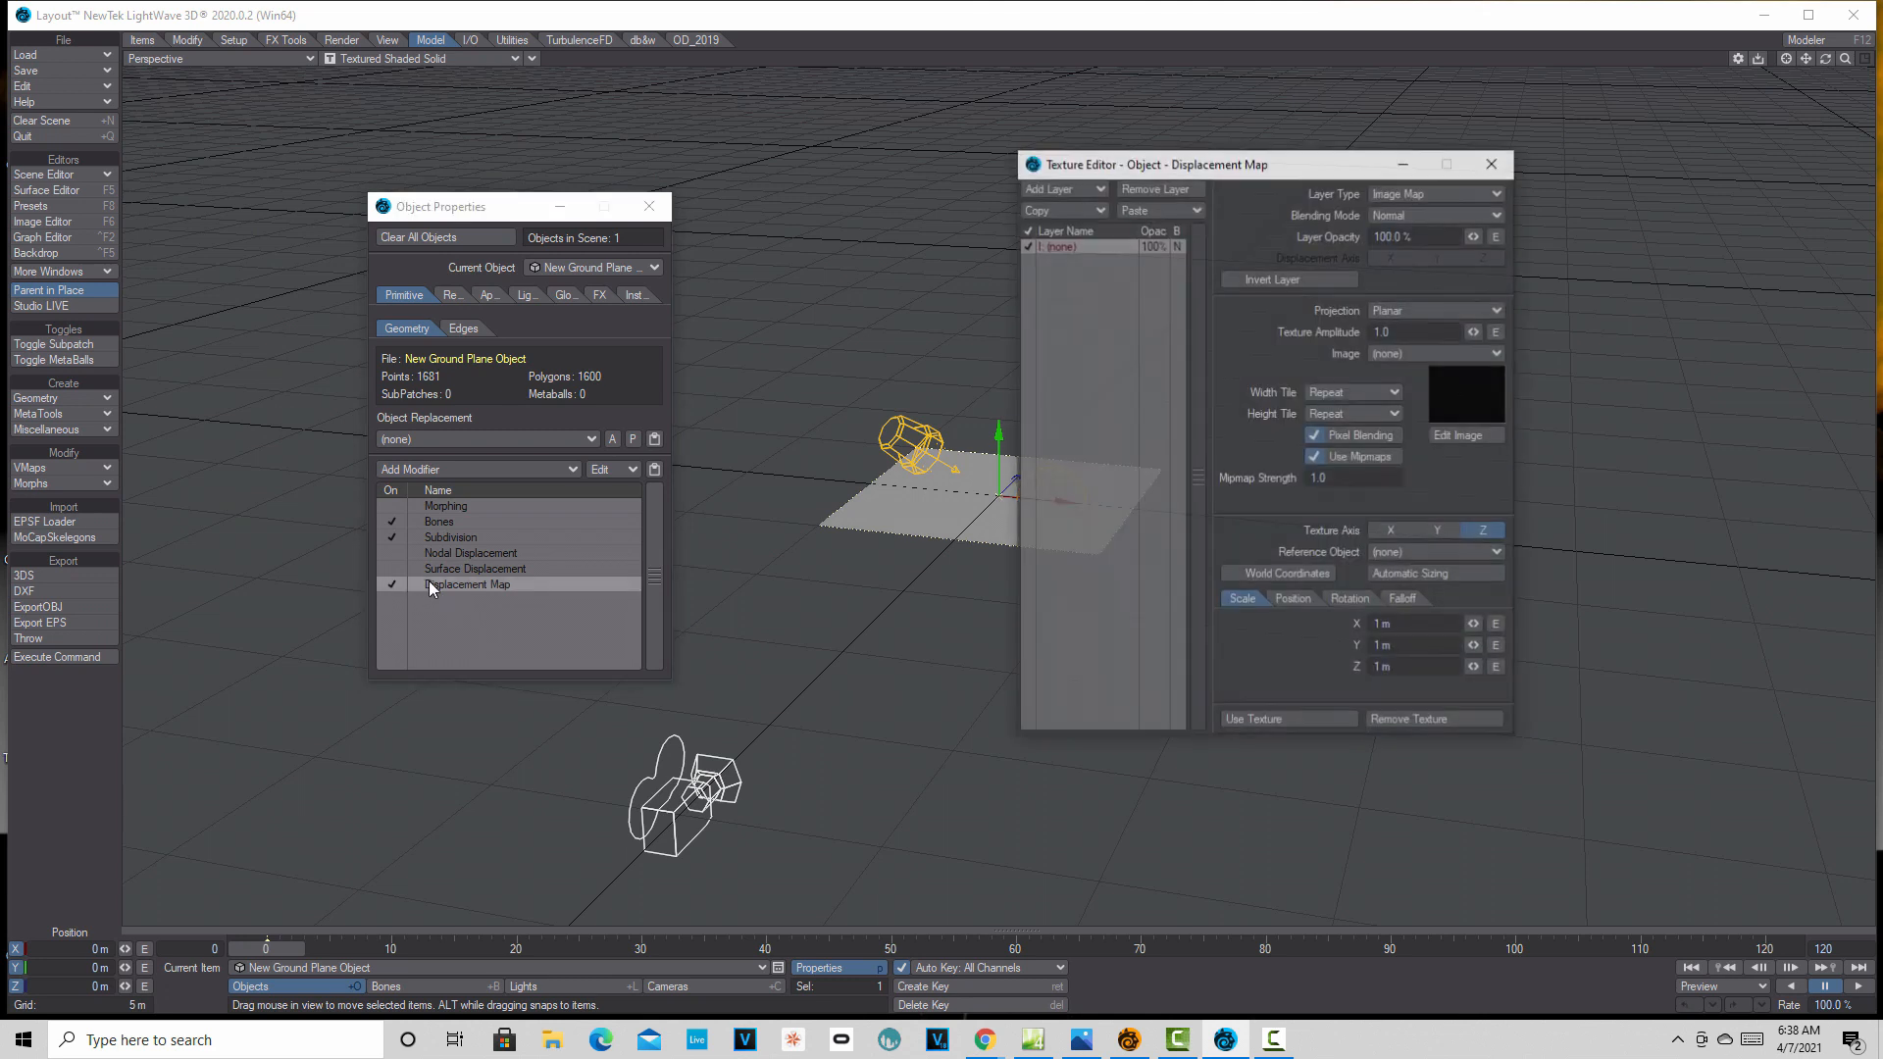
click(1495, 192)
click(1499, 207)
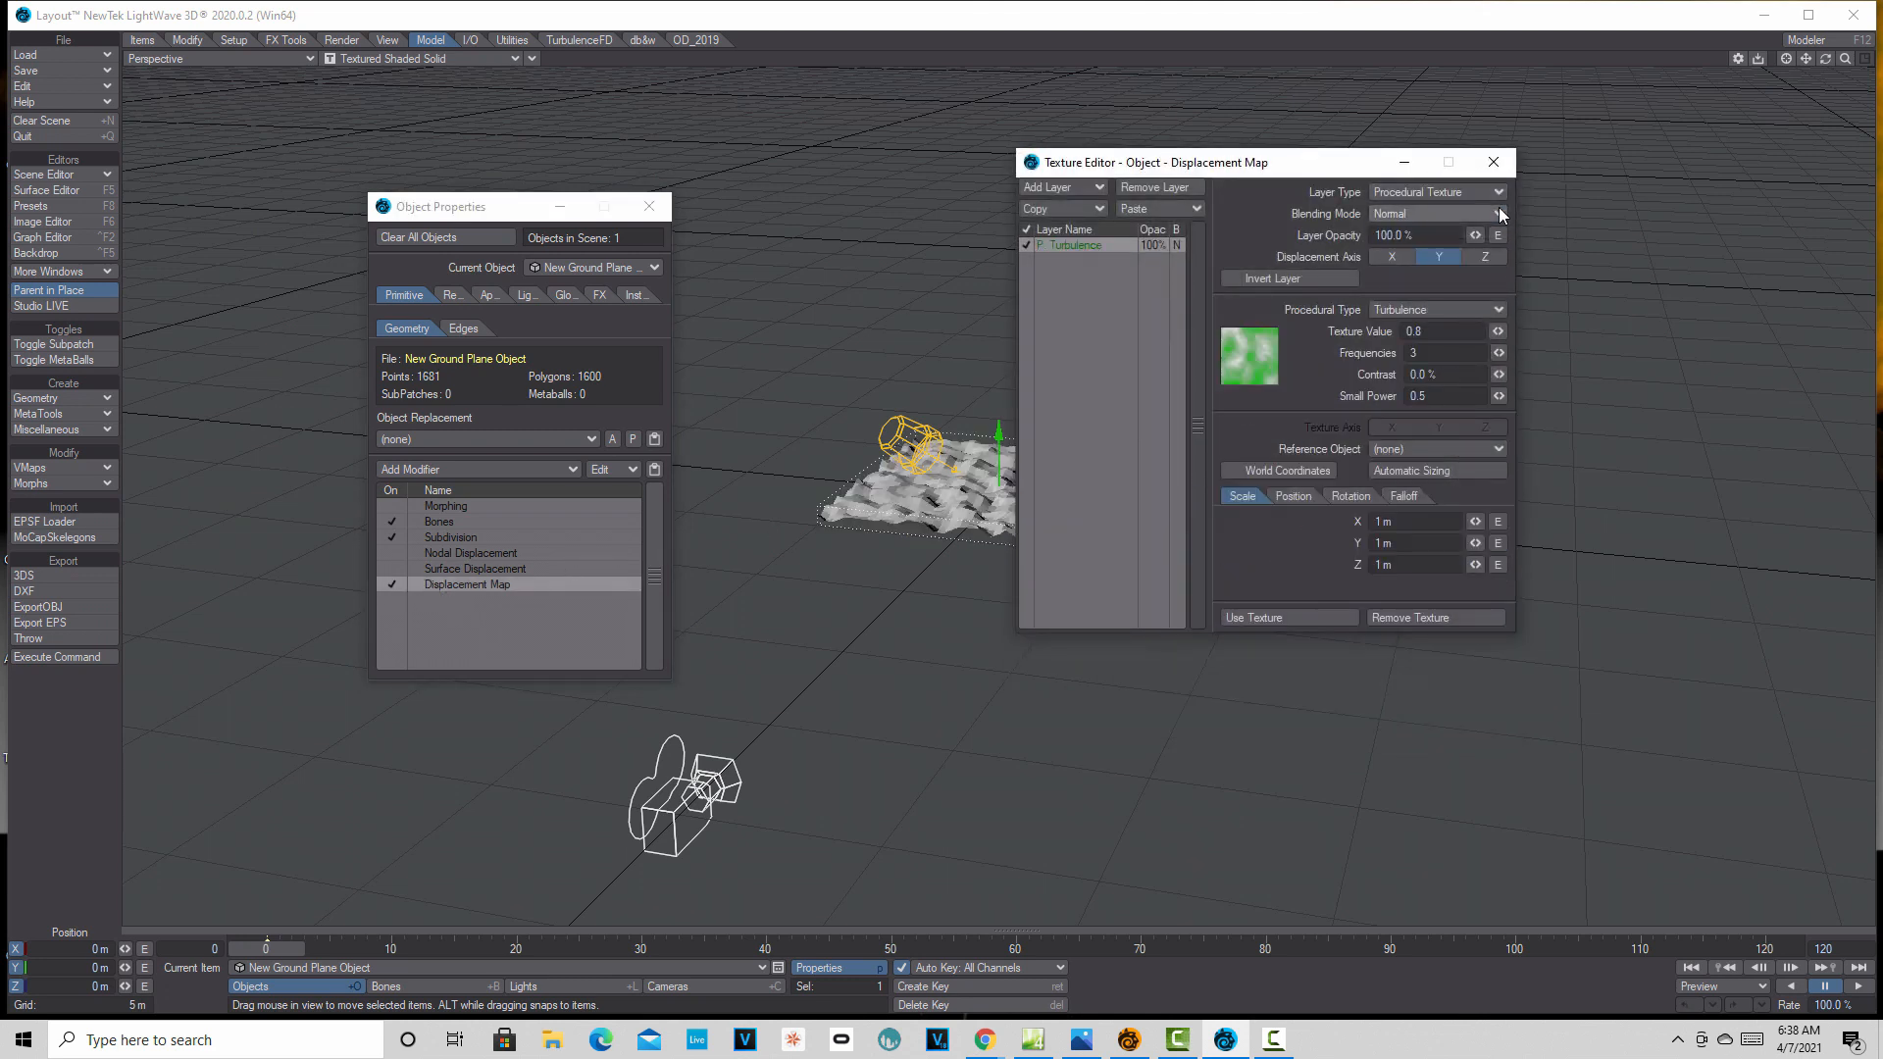
drag(1307, 170, 1468, 173)
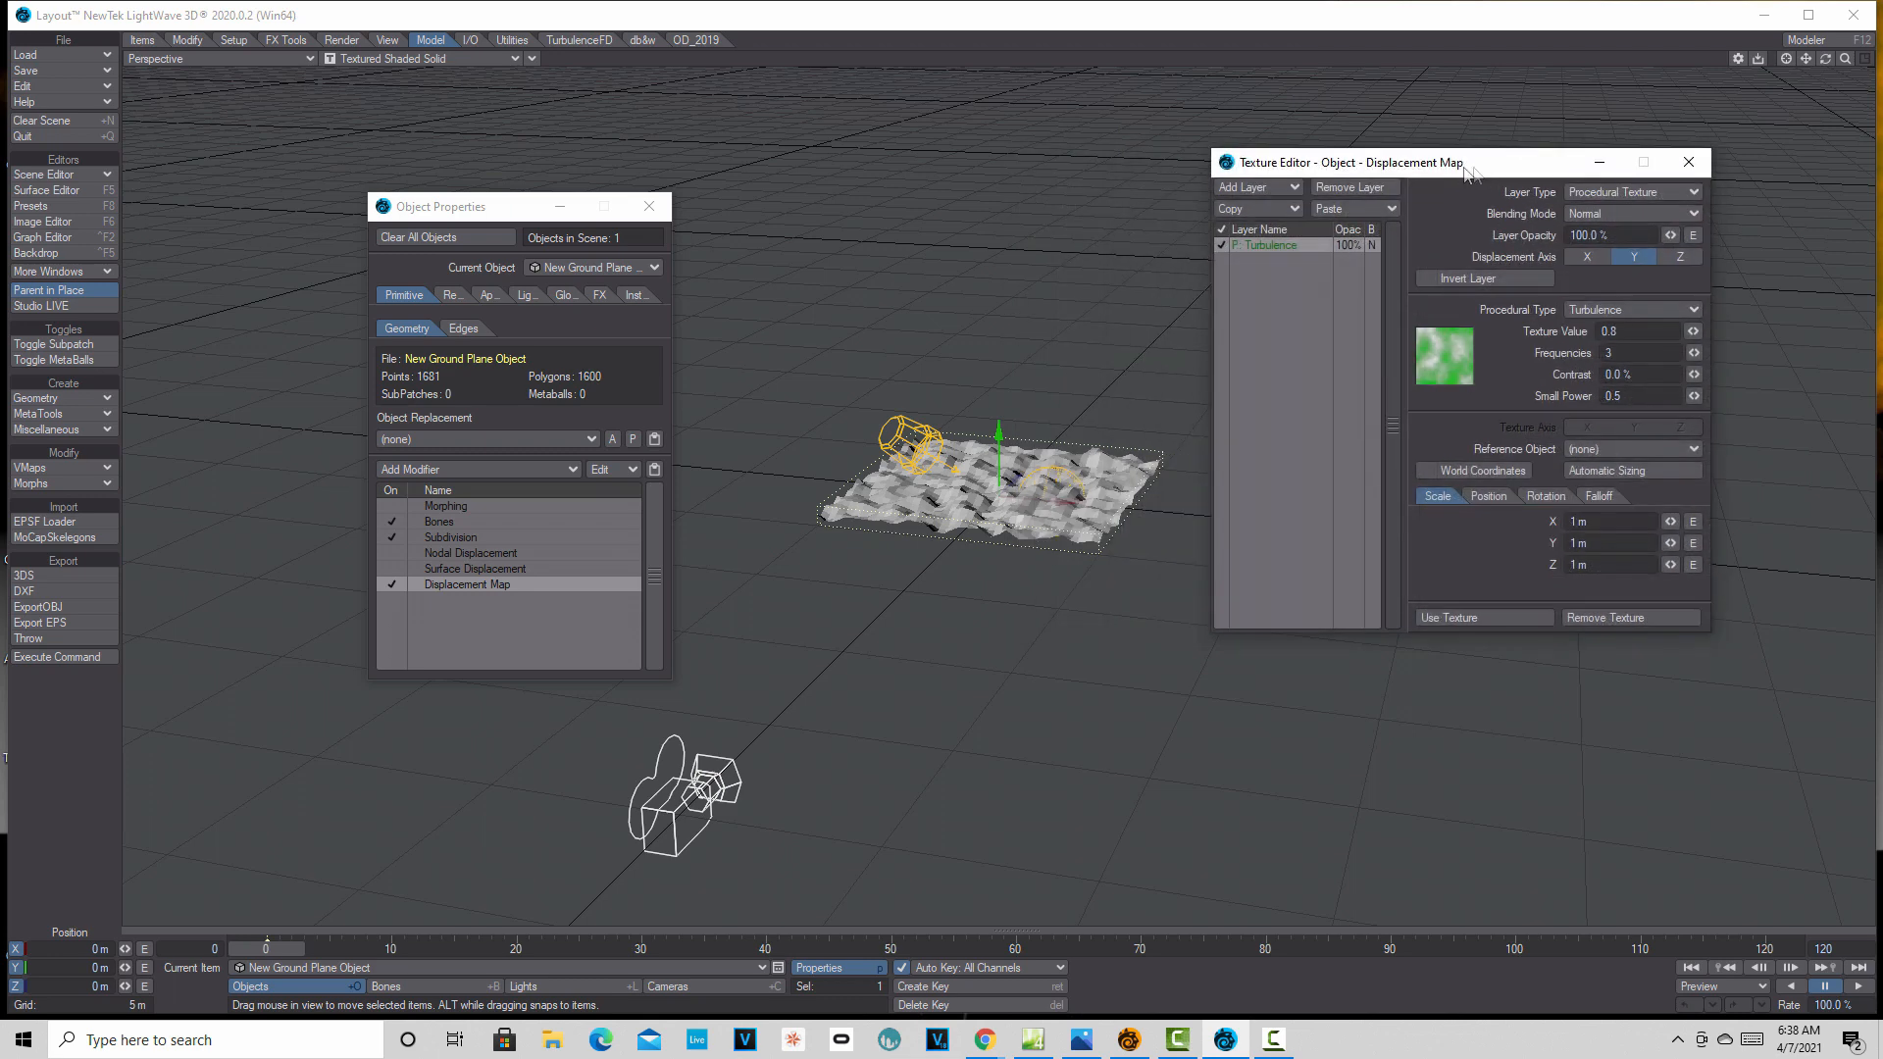
- Lower the Turbulence texture value to 0.375 and close the ground plane's texture and object settings
drag(1693, 333, 1696, 339)
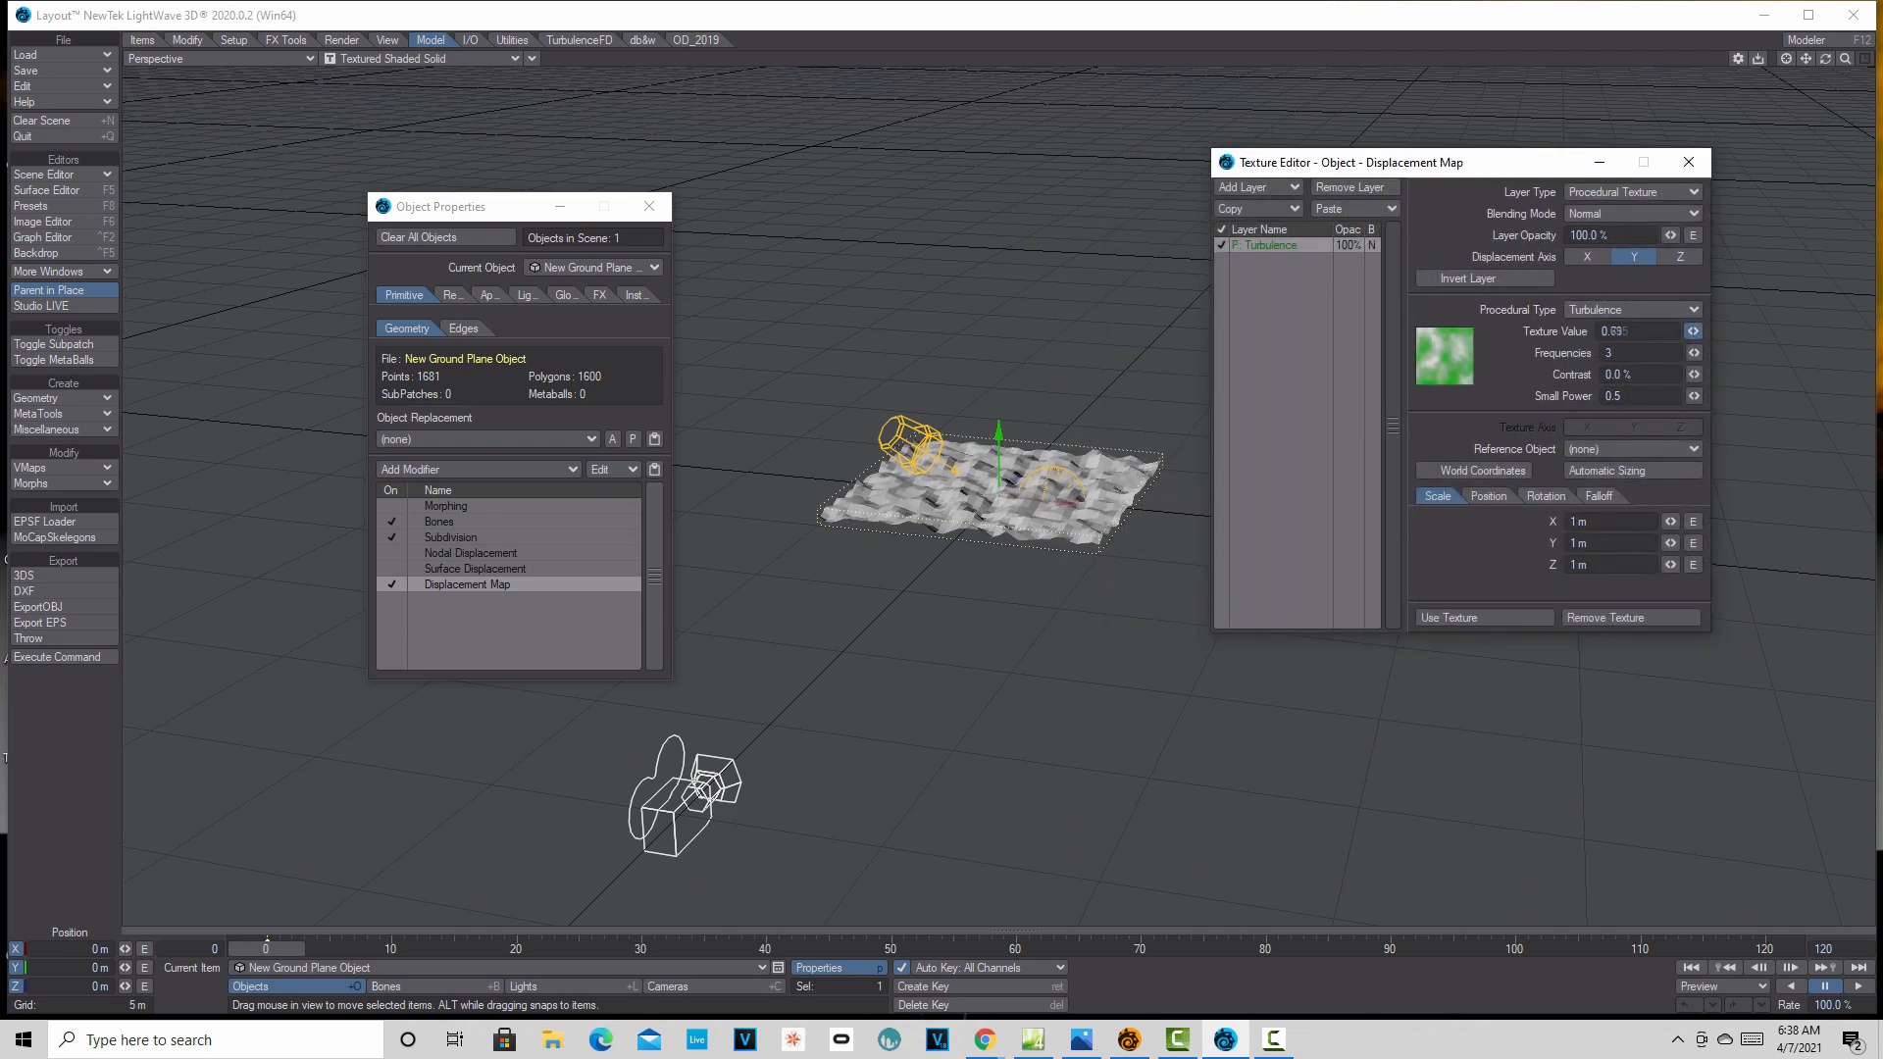
drag(1846, 61, 1841, 63)
click(1687, 163)
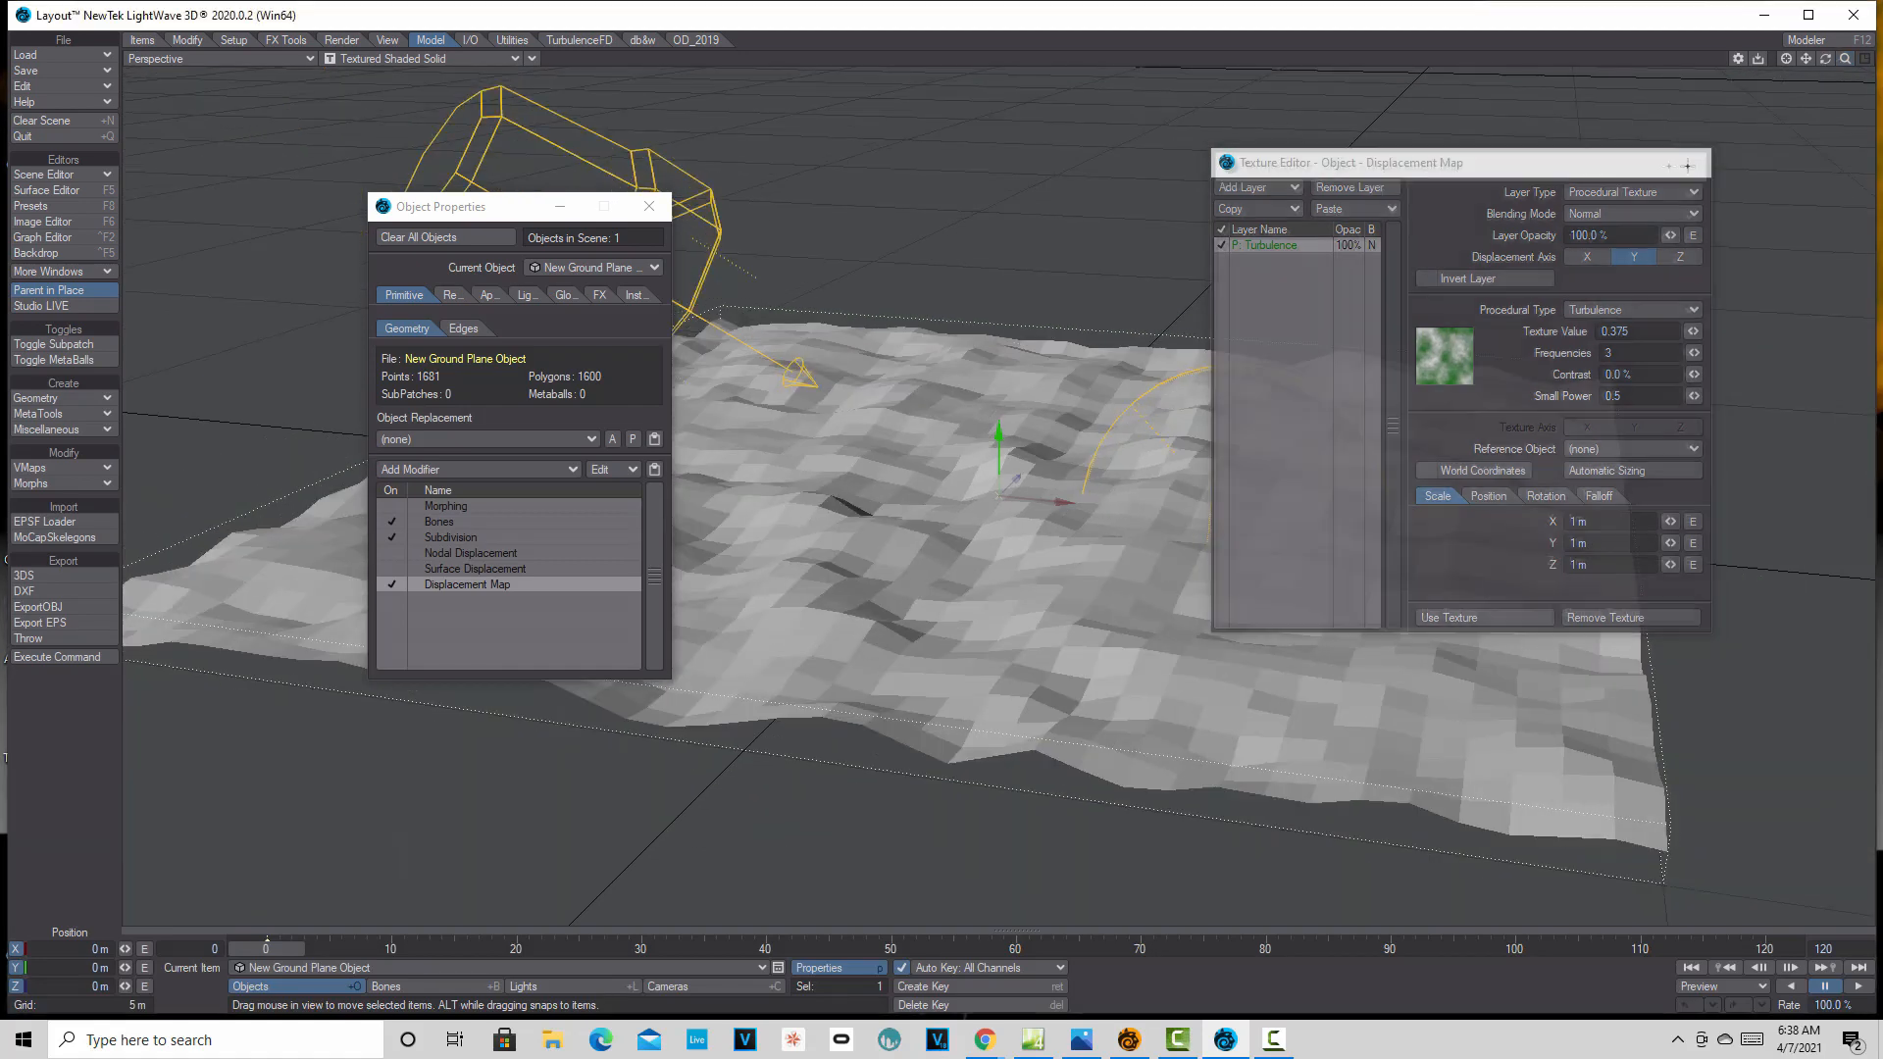
click(648, 206)
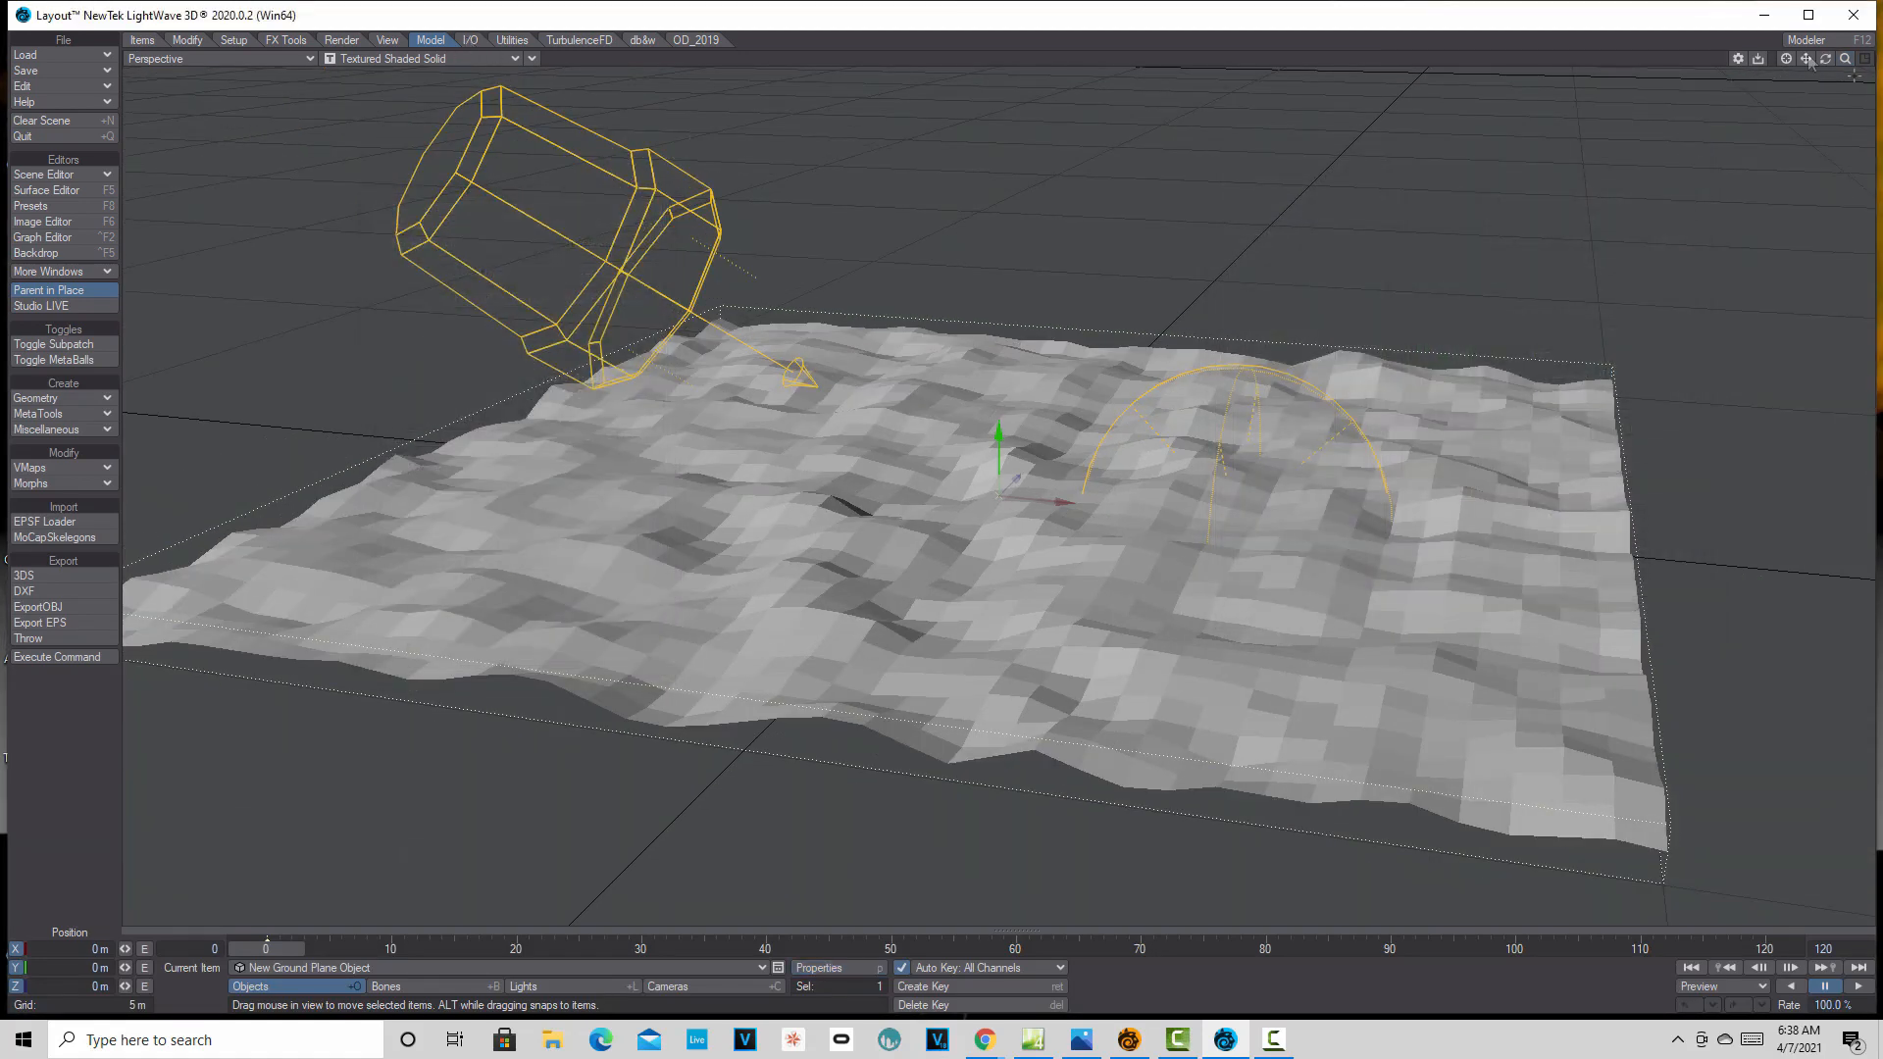
- Create a sphere object at the centre of the displaced terrain
drag(1829, 66, 1819, 63)
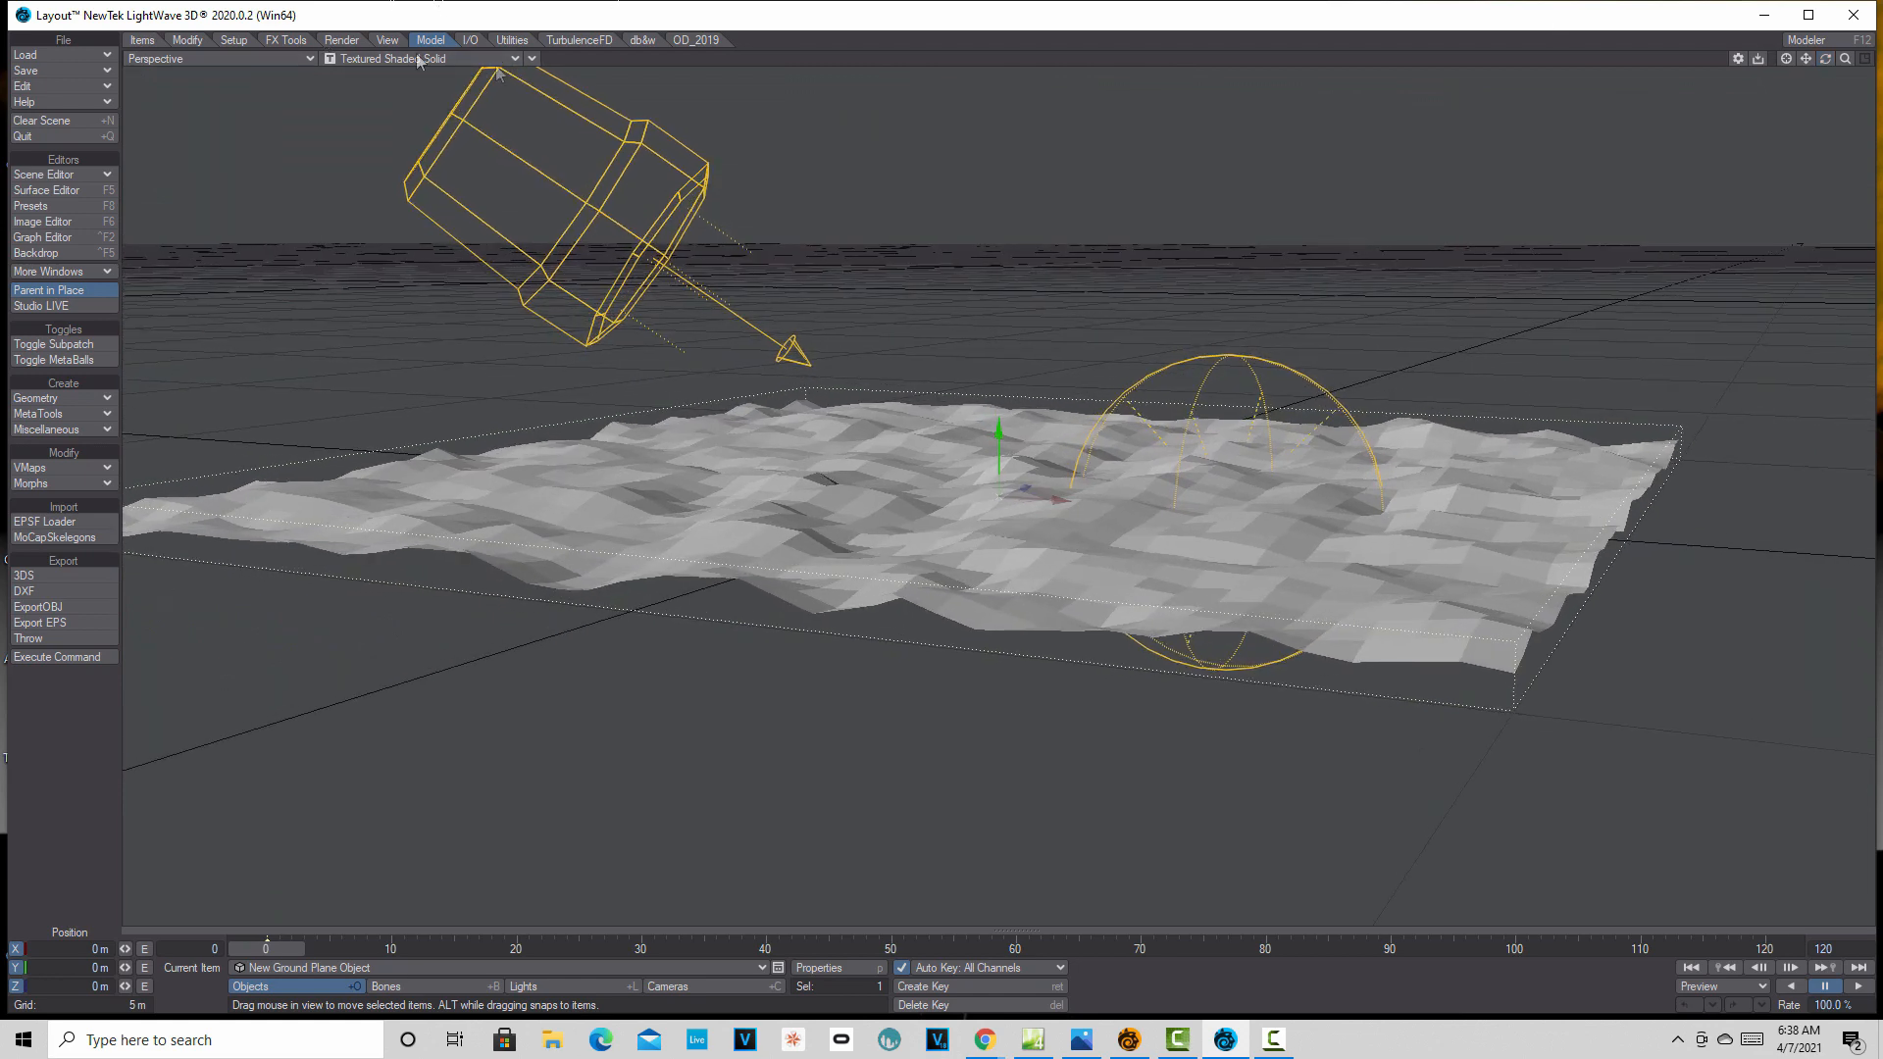
click(84, 400)
click(78, 417)
click(214, 625)
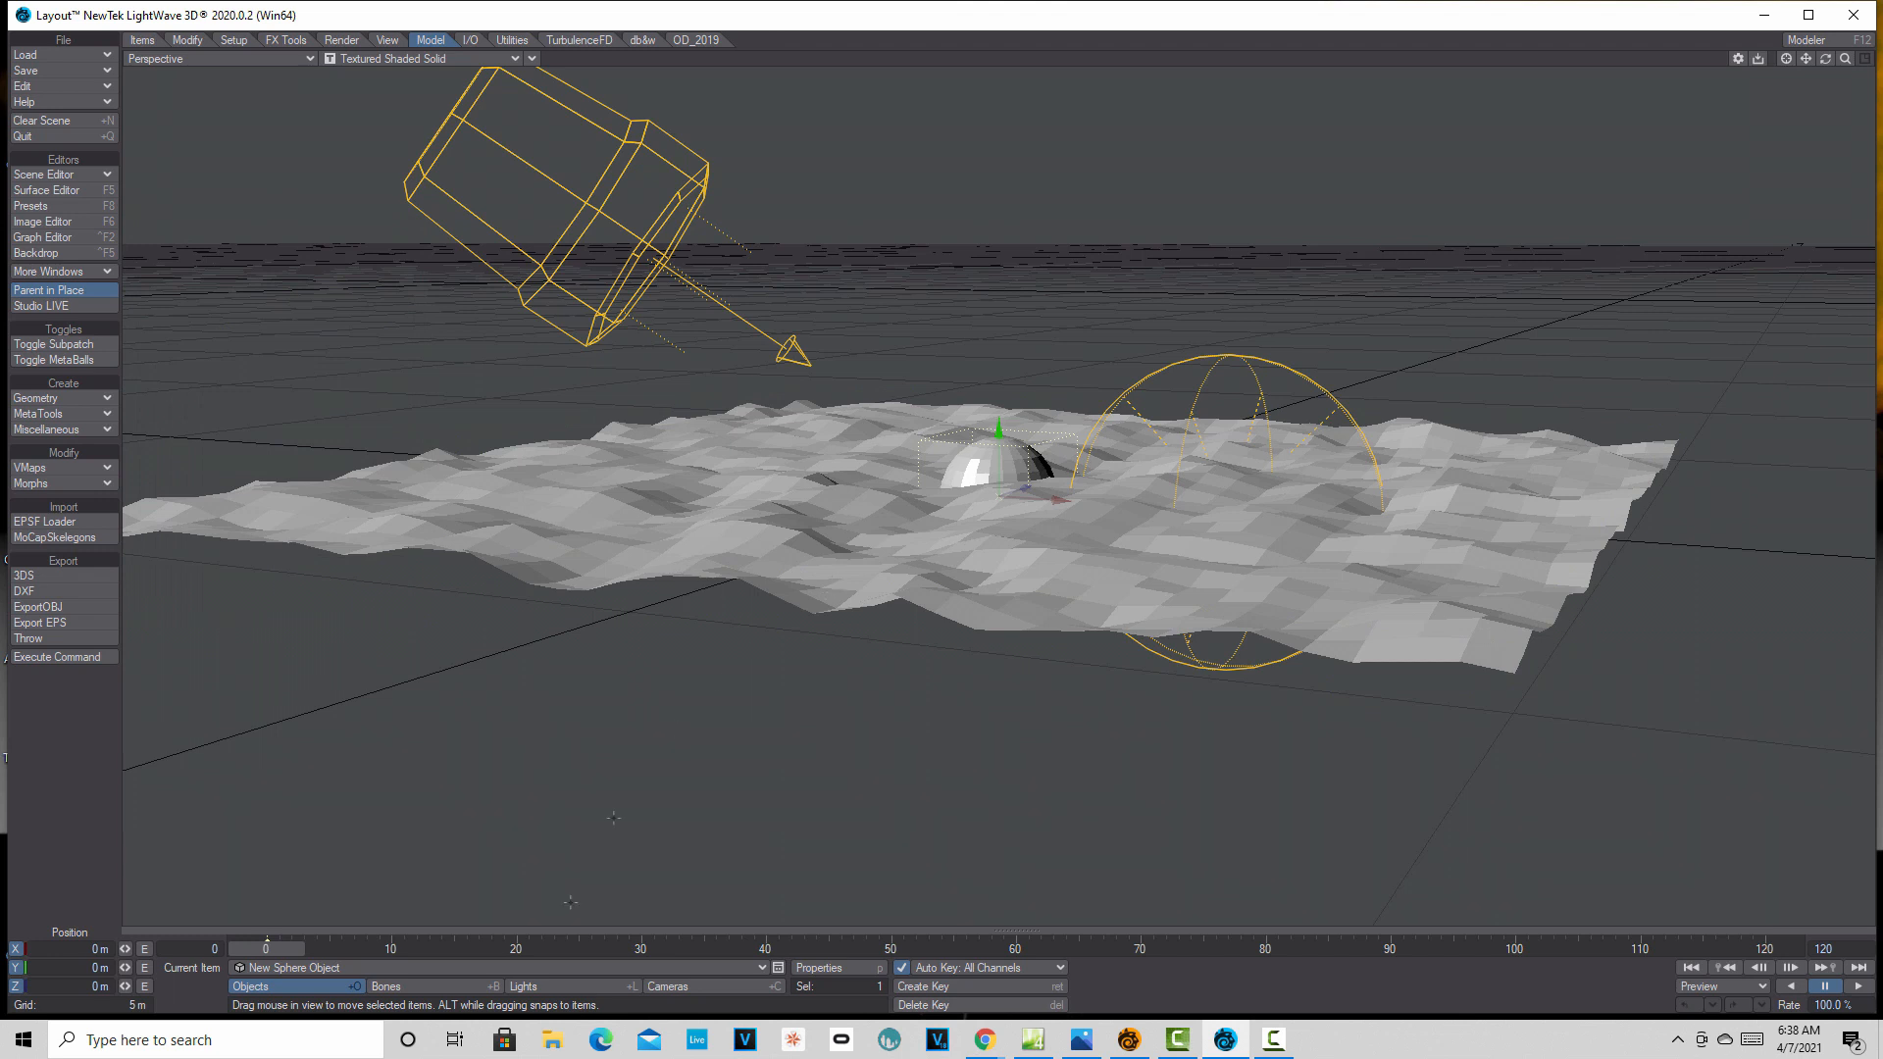
- Keyframe the sphere raised about 890 mm, moving along X from about -5.83 m at frame 0 to about 4.78 m at frame 120
drag(998, 429, 997, 332)
drag(1079, 402, 512, 370)
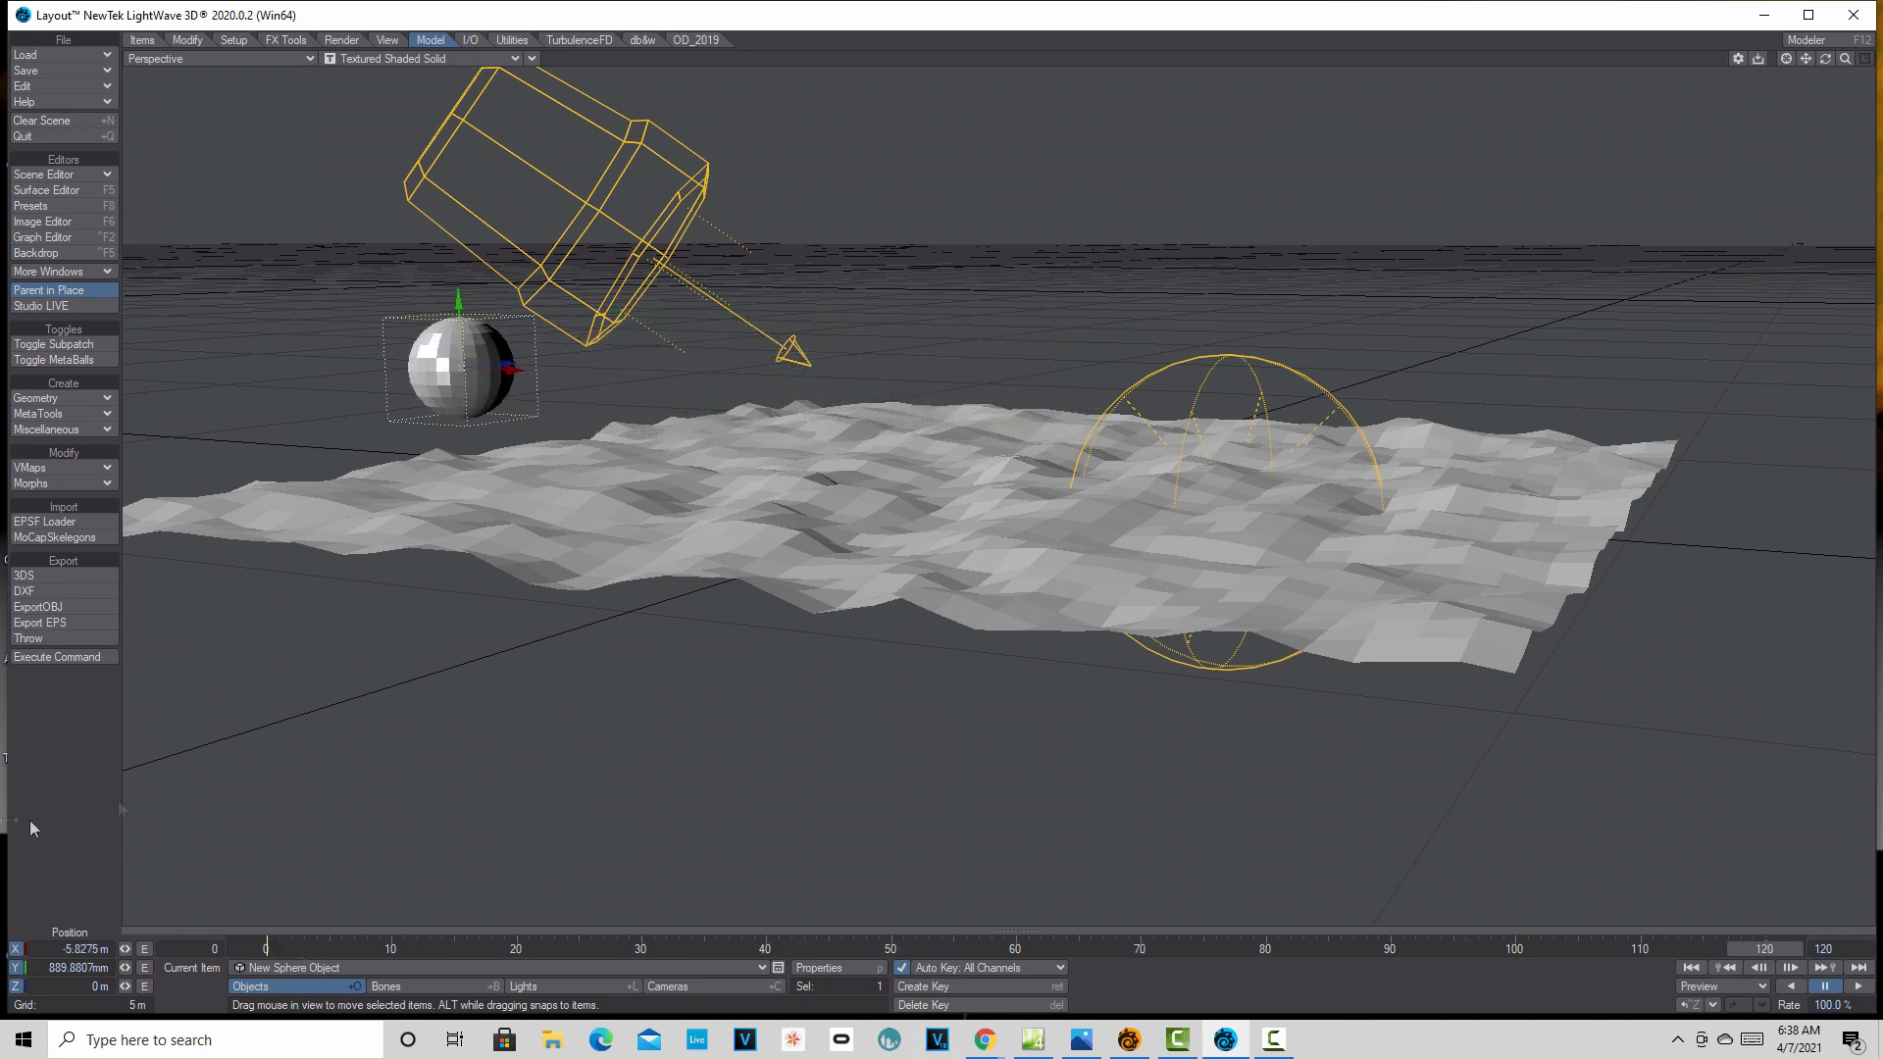
drag(512, 369, 1605, 413)
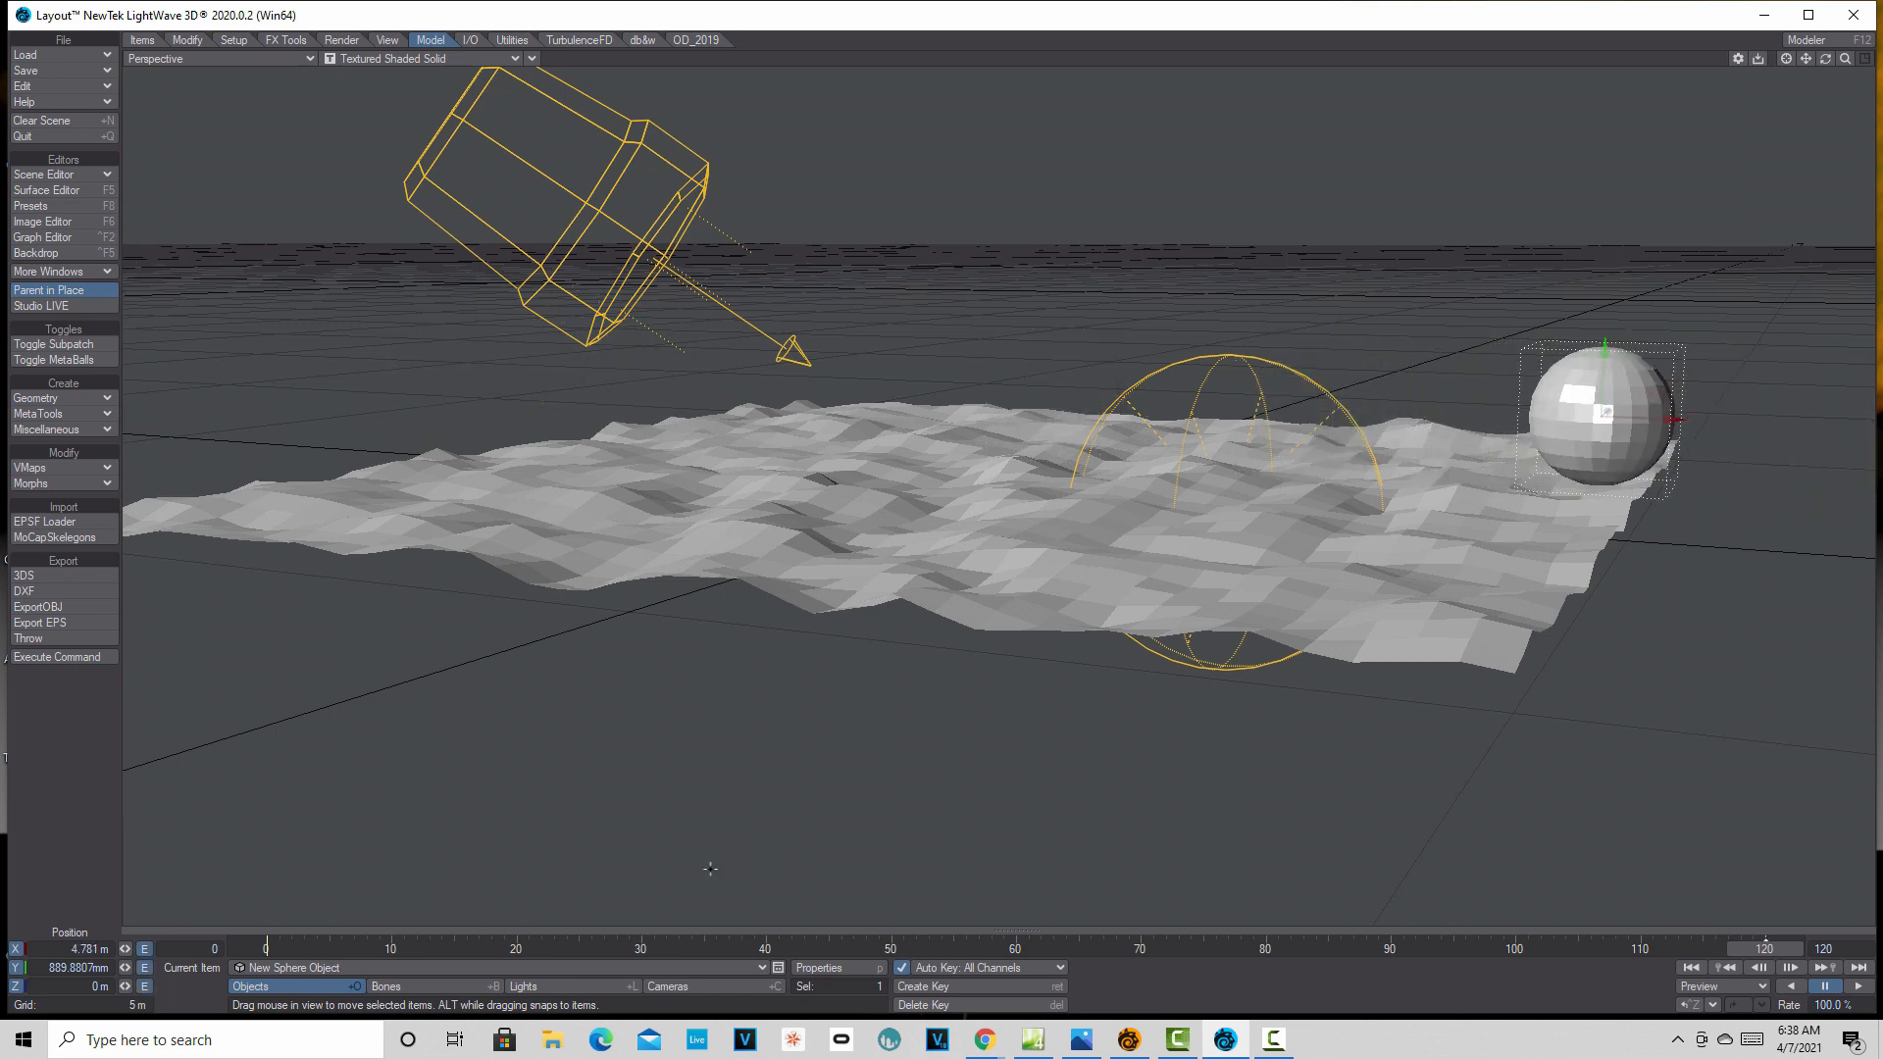
- Play the sphere's animation from the first frame, stop it, and return to frame 0
click(1698, 971)
click(1858, 986)
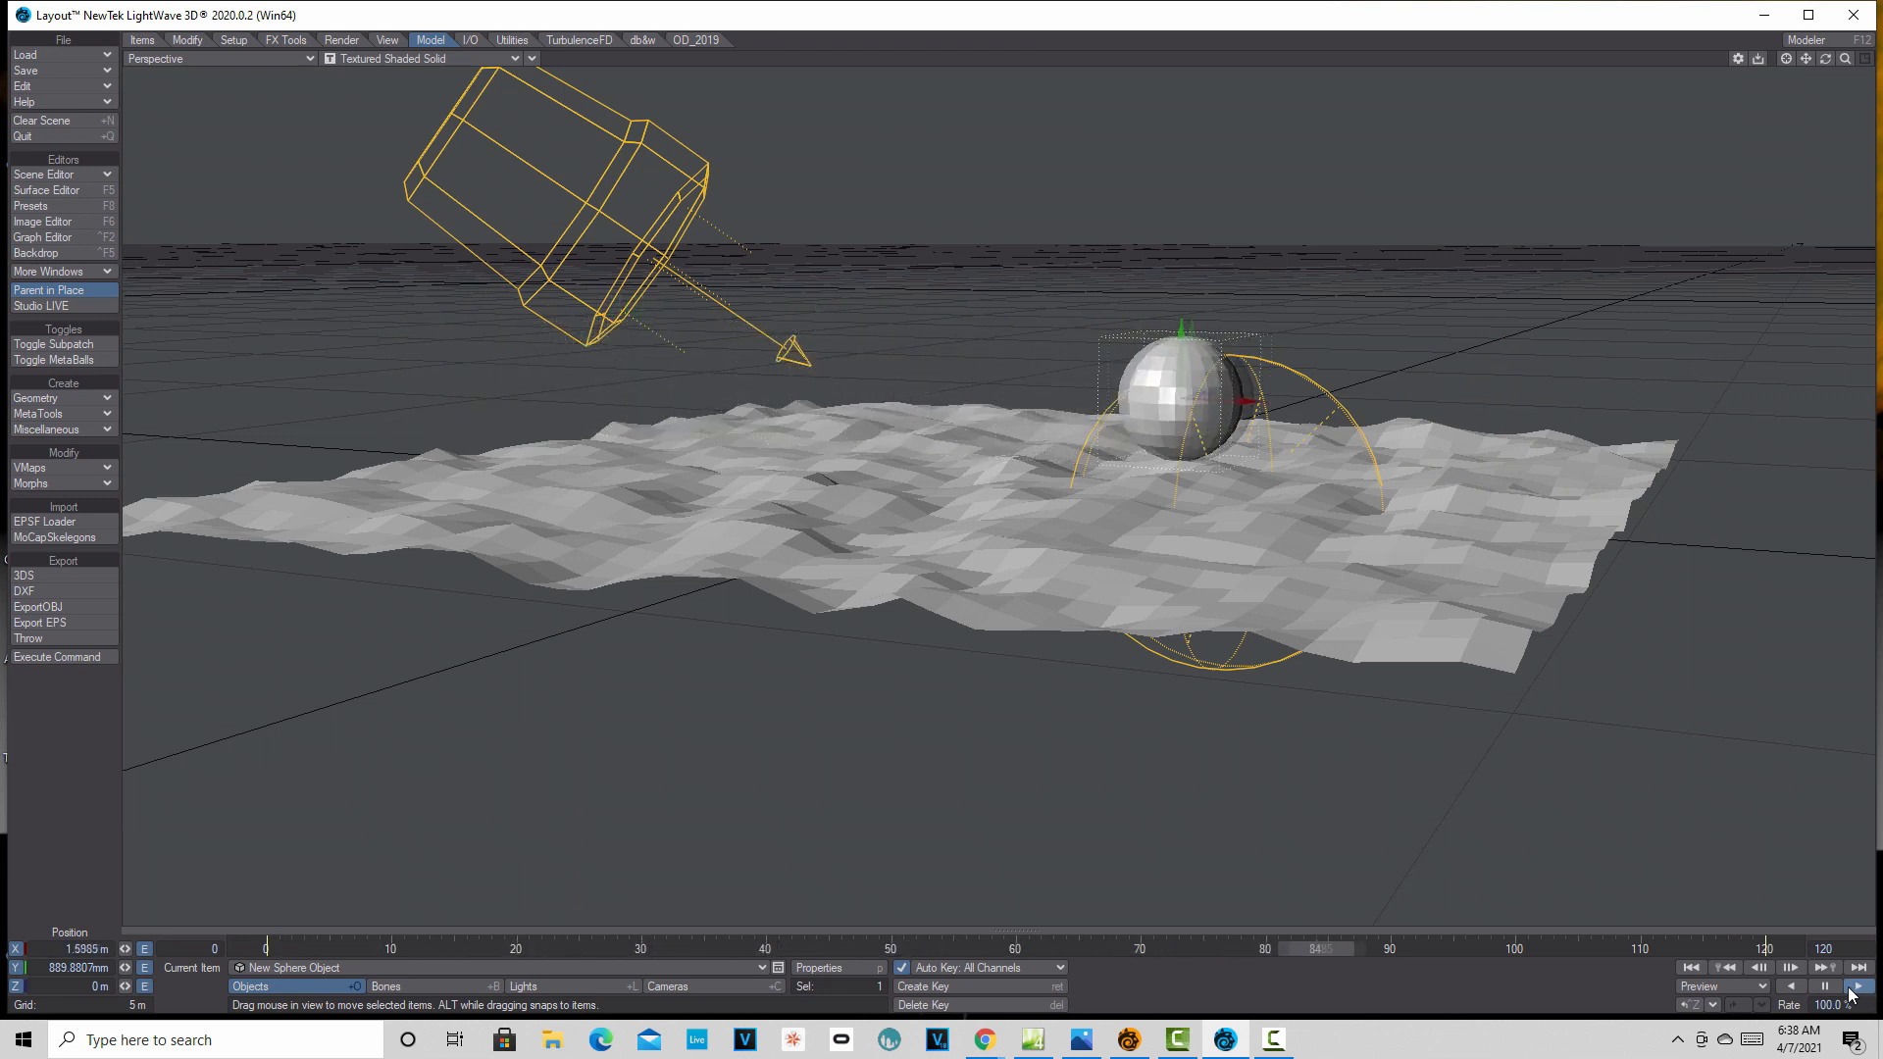
click(1824, 987)
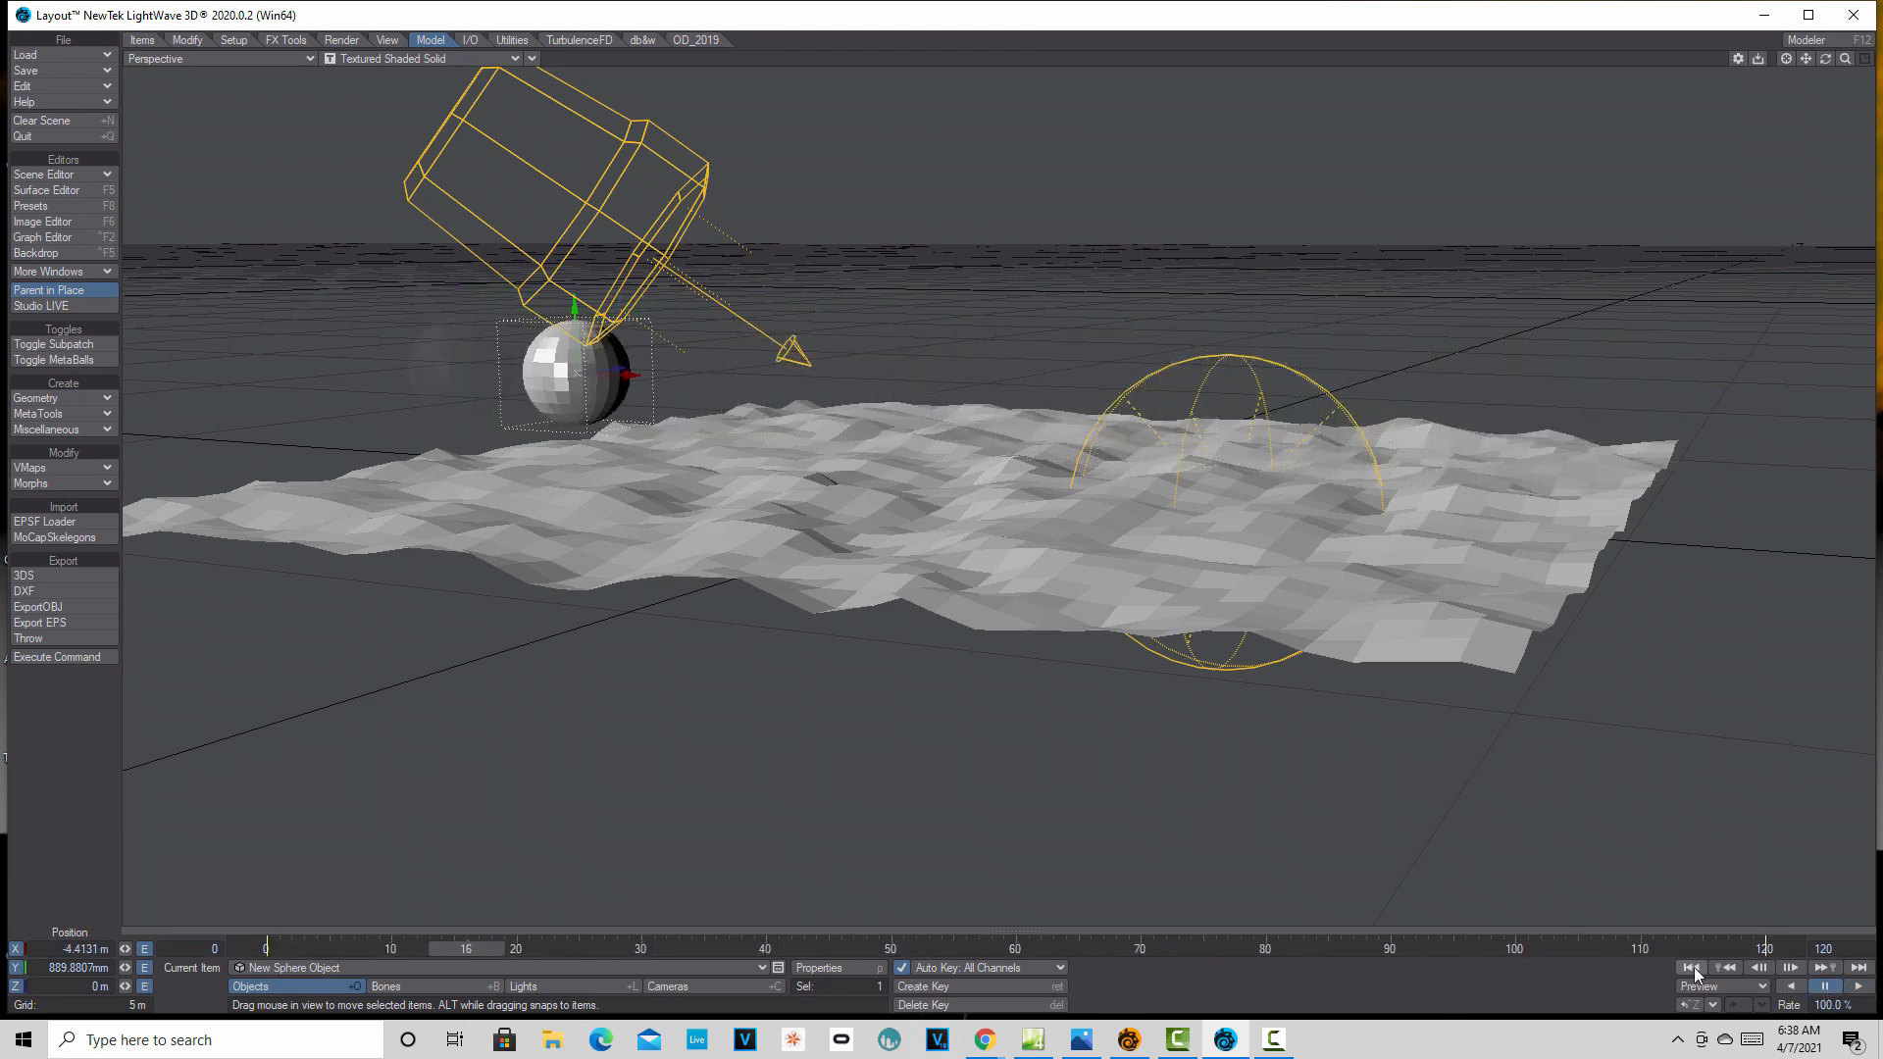
click(1691, 967)
- Enable smoothing on the Ground Plane and Sphere surfaces
click(49, 190)
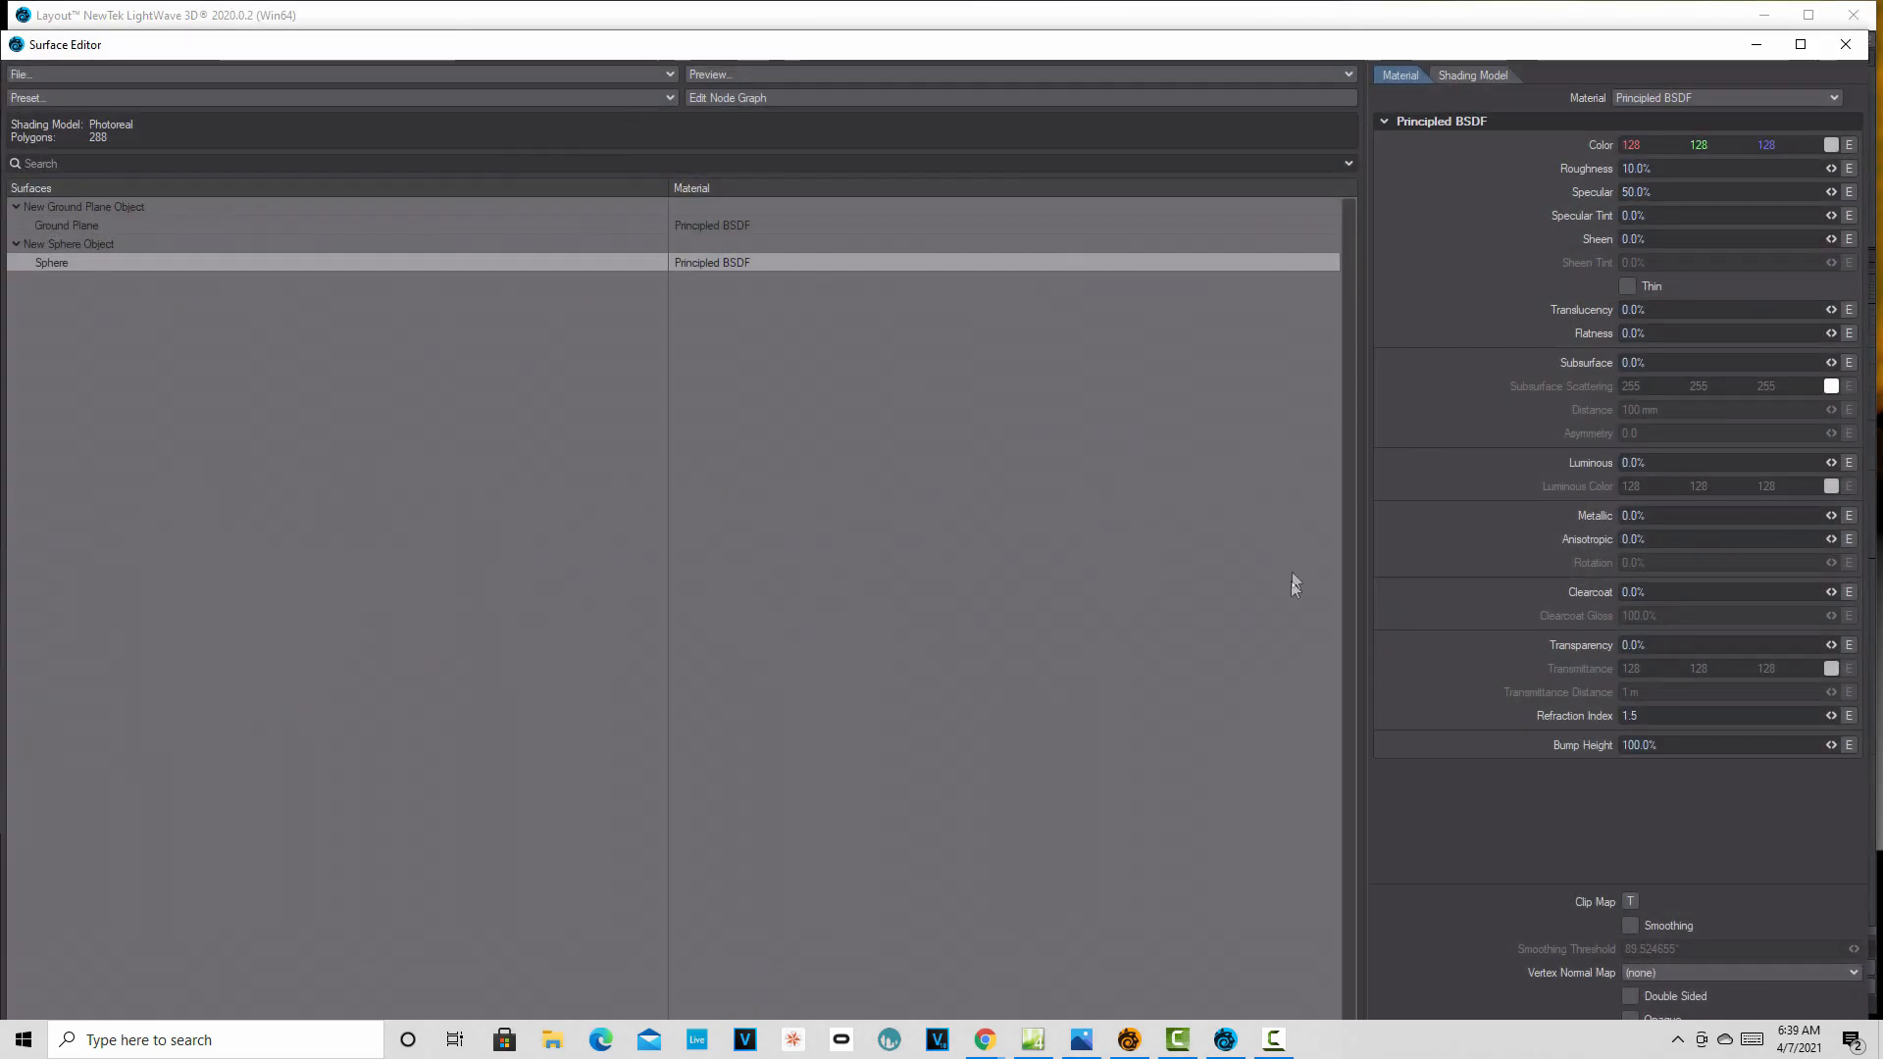
double_click(734, 224)
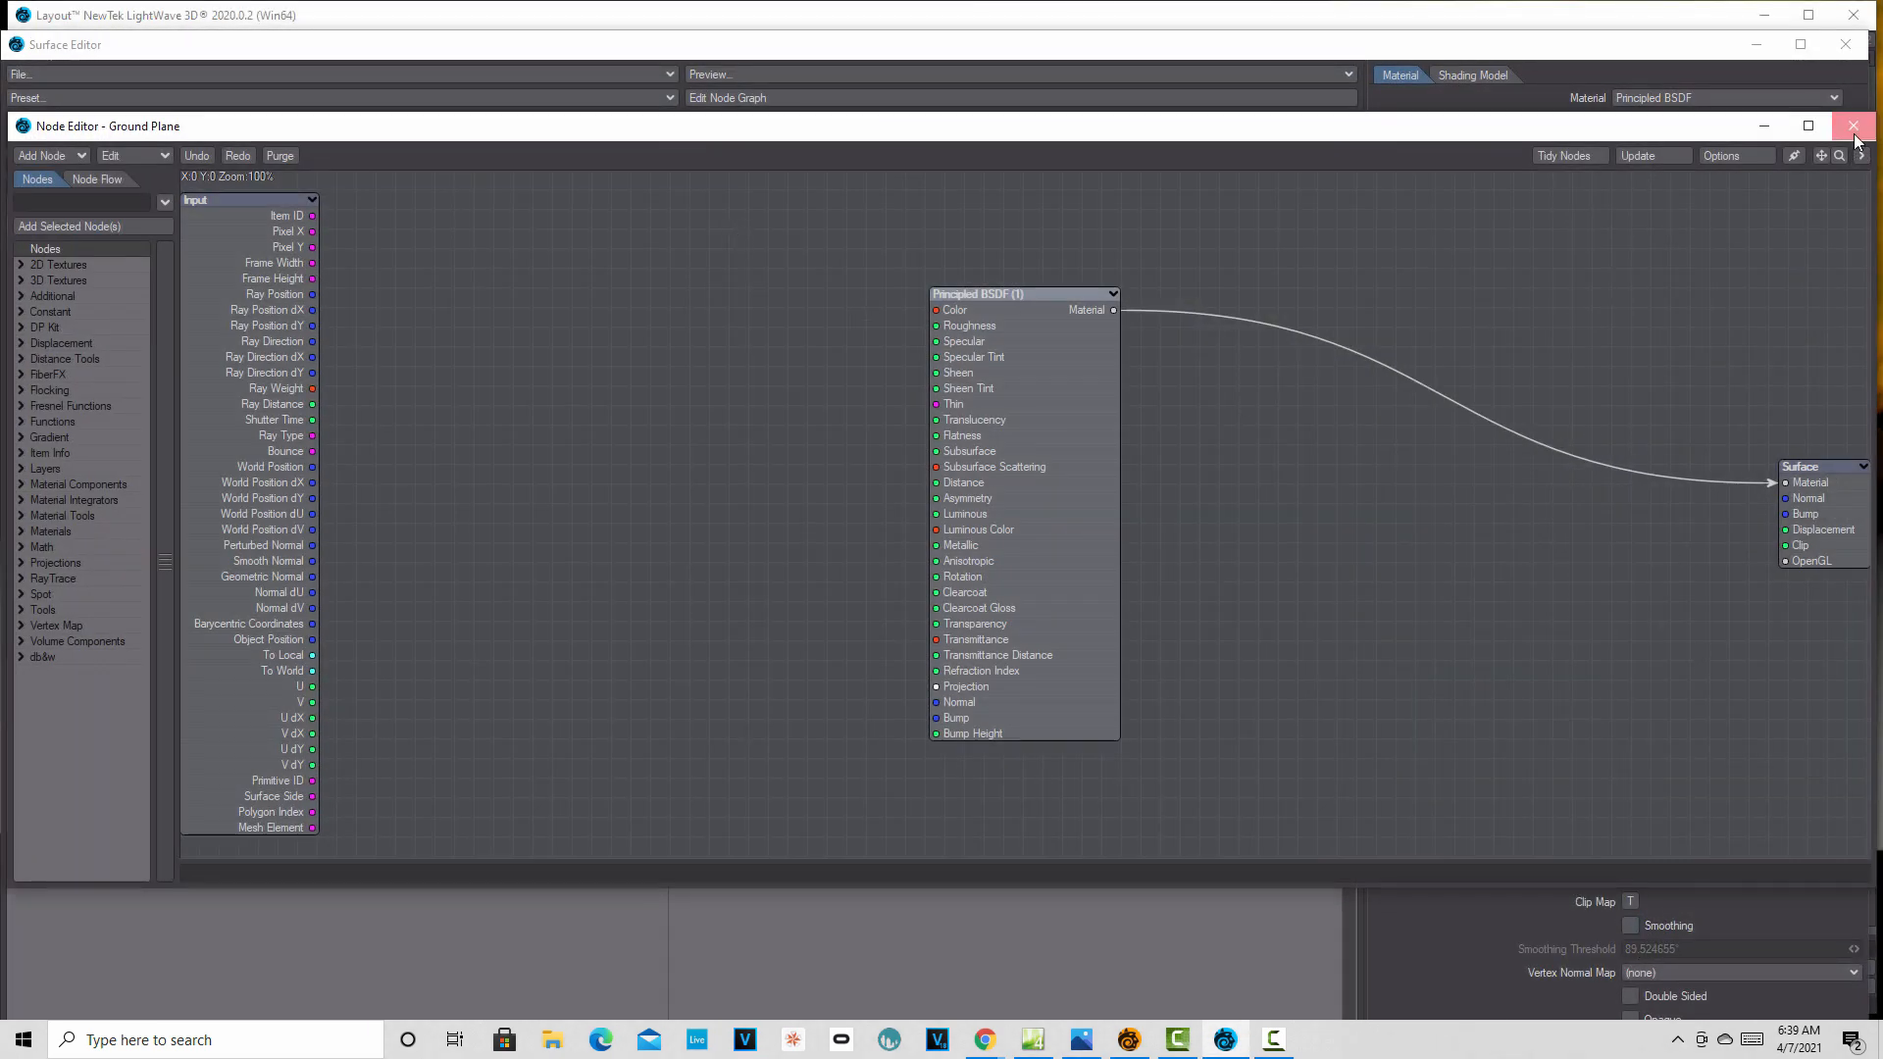
click(1852, 125)
click(1631, 925)
click(1845, 44)
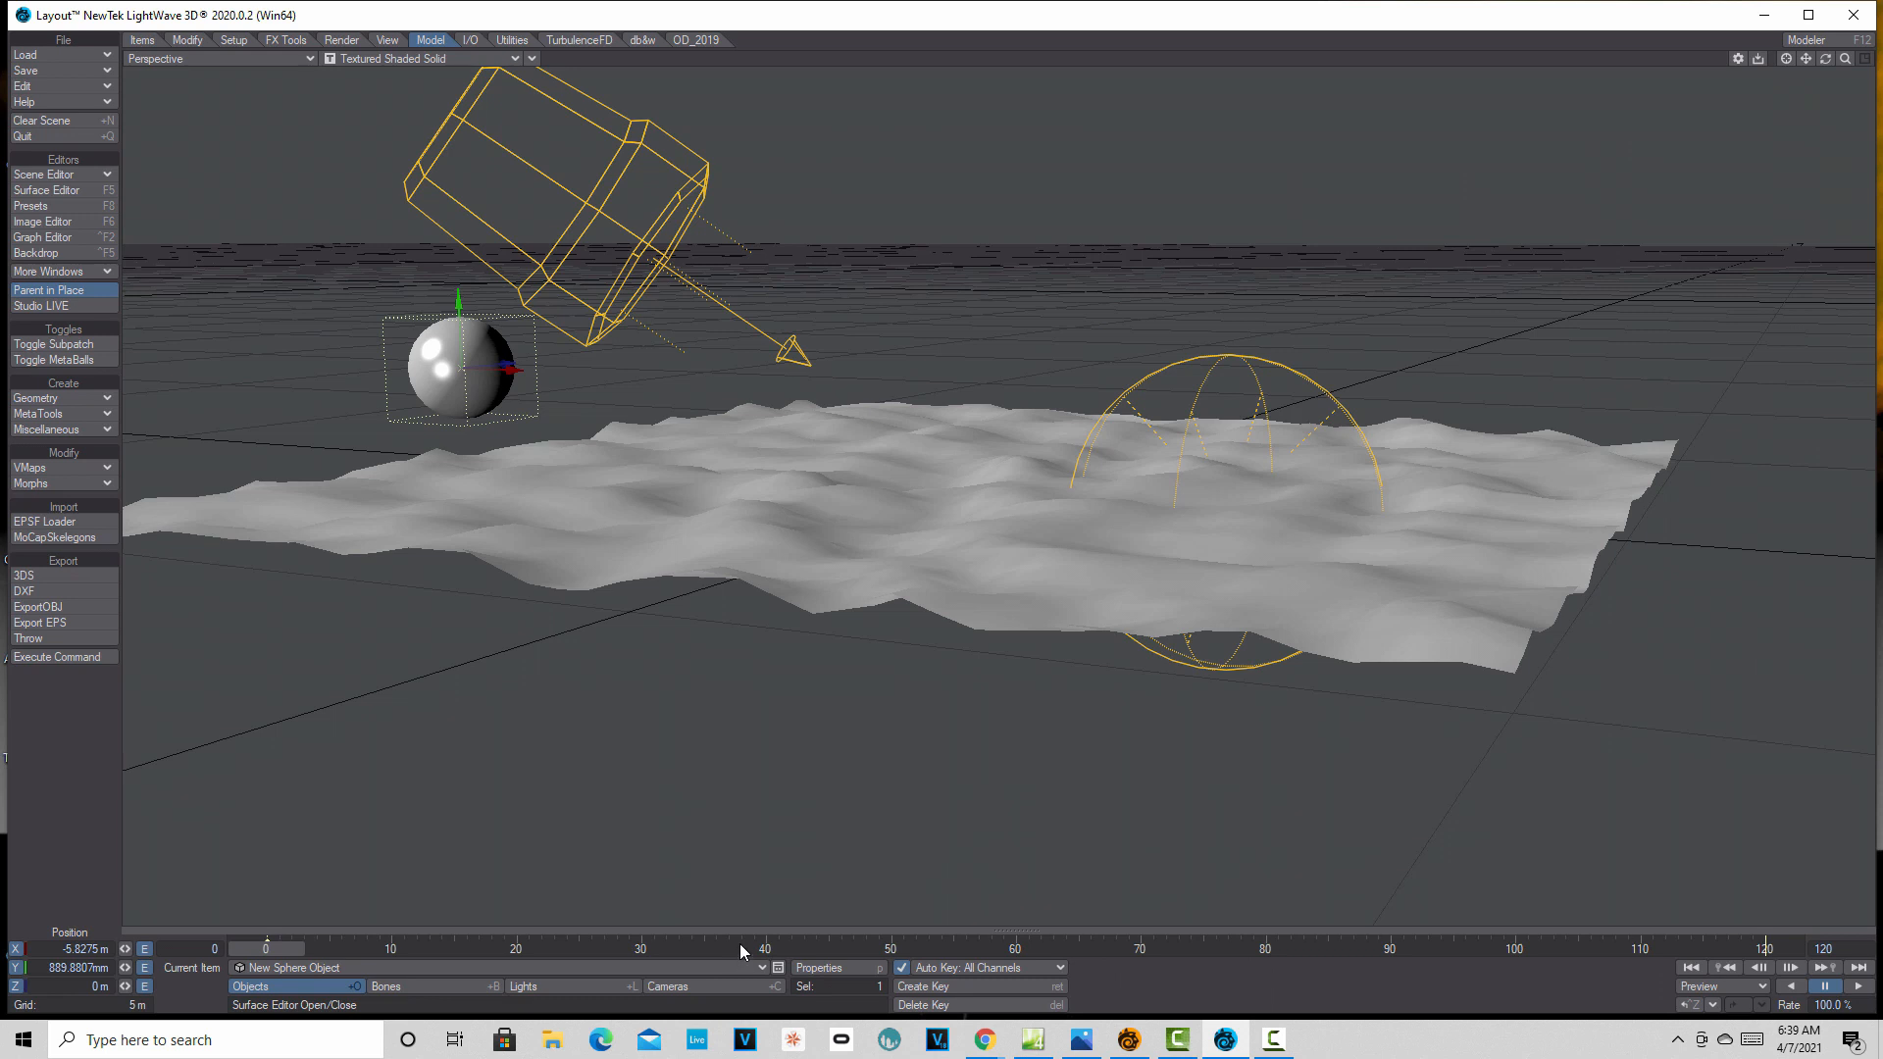
- Add a Nodal Motion modifier to the sphere and open its node graph
key(m)
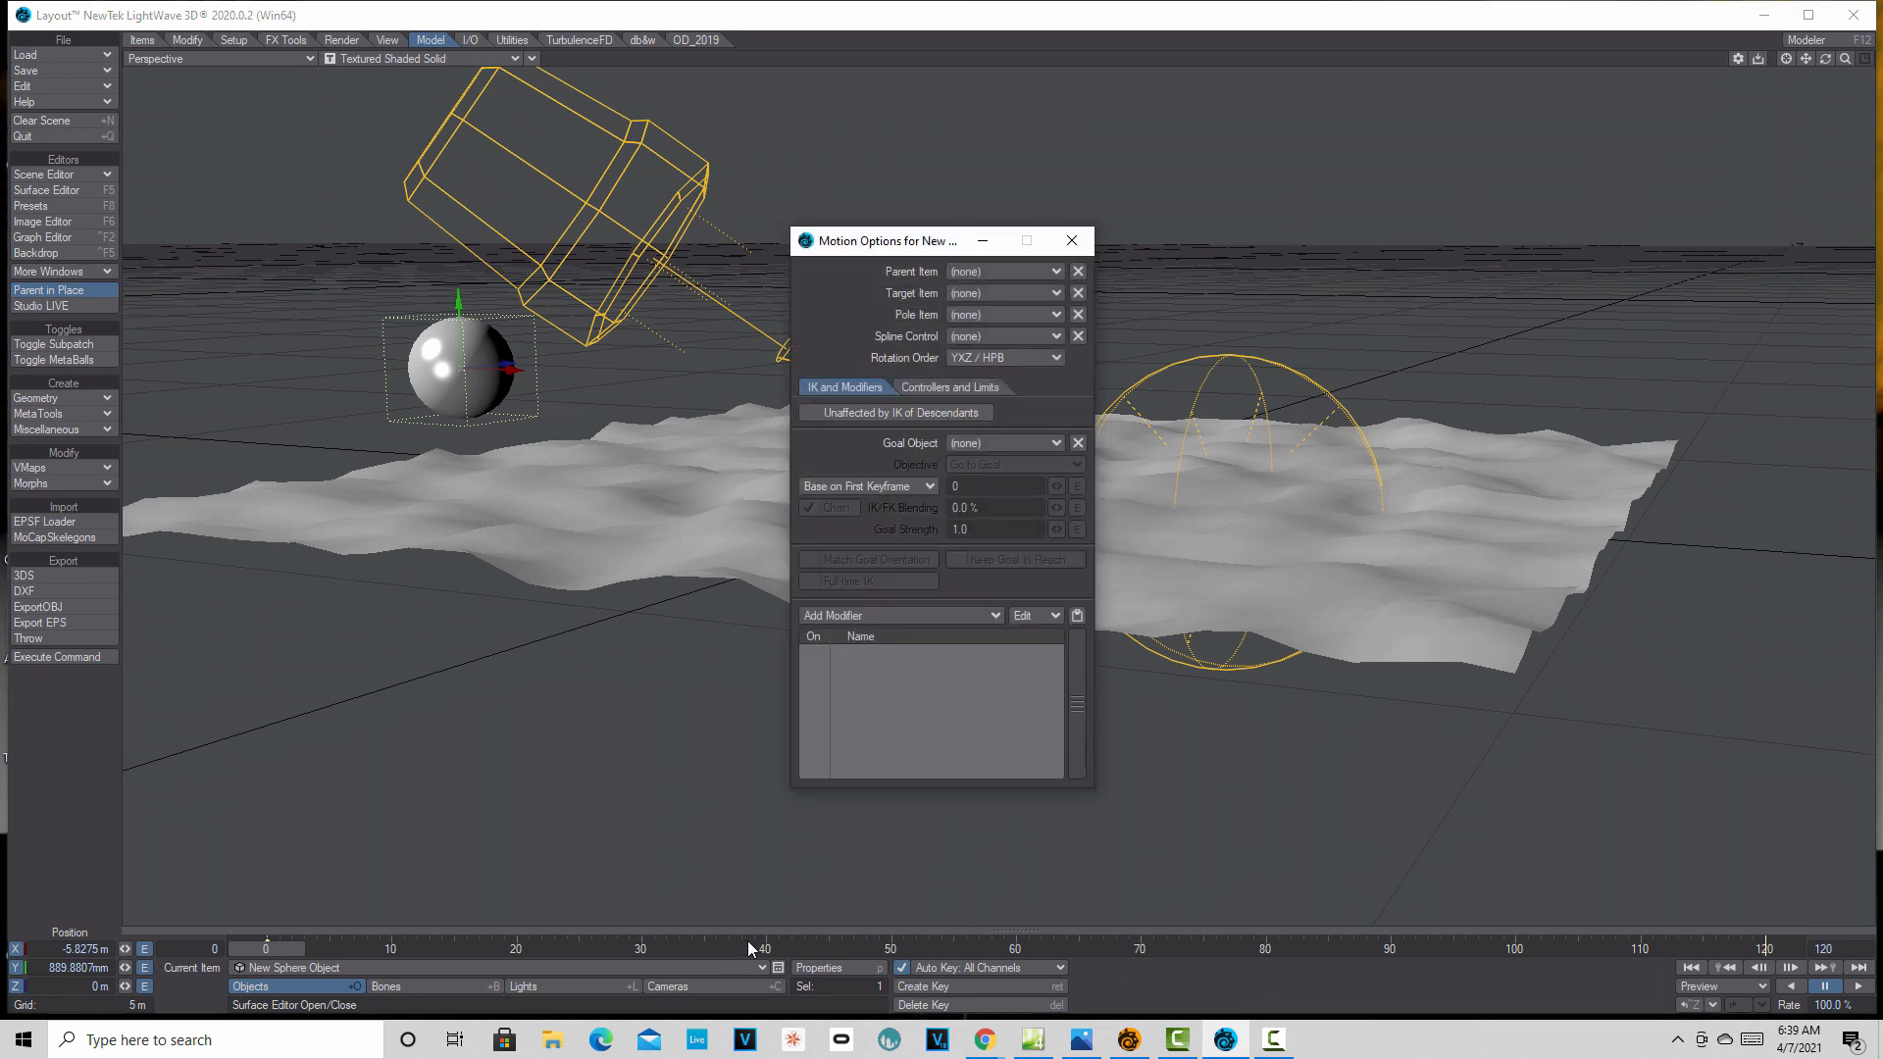
click(996, 612)
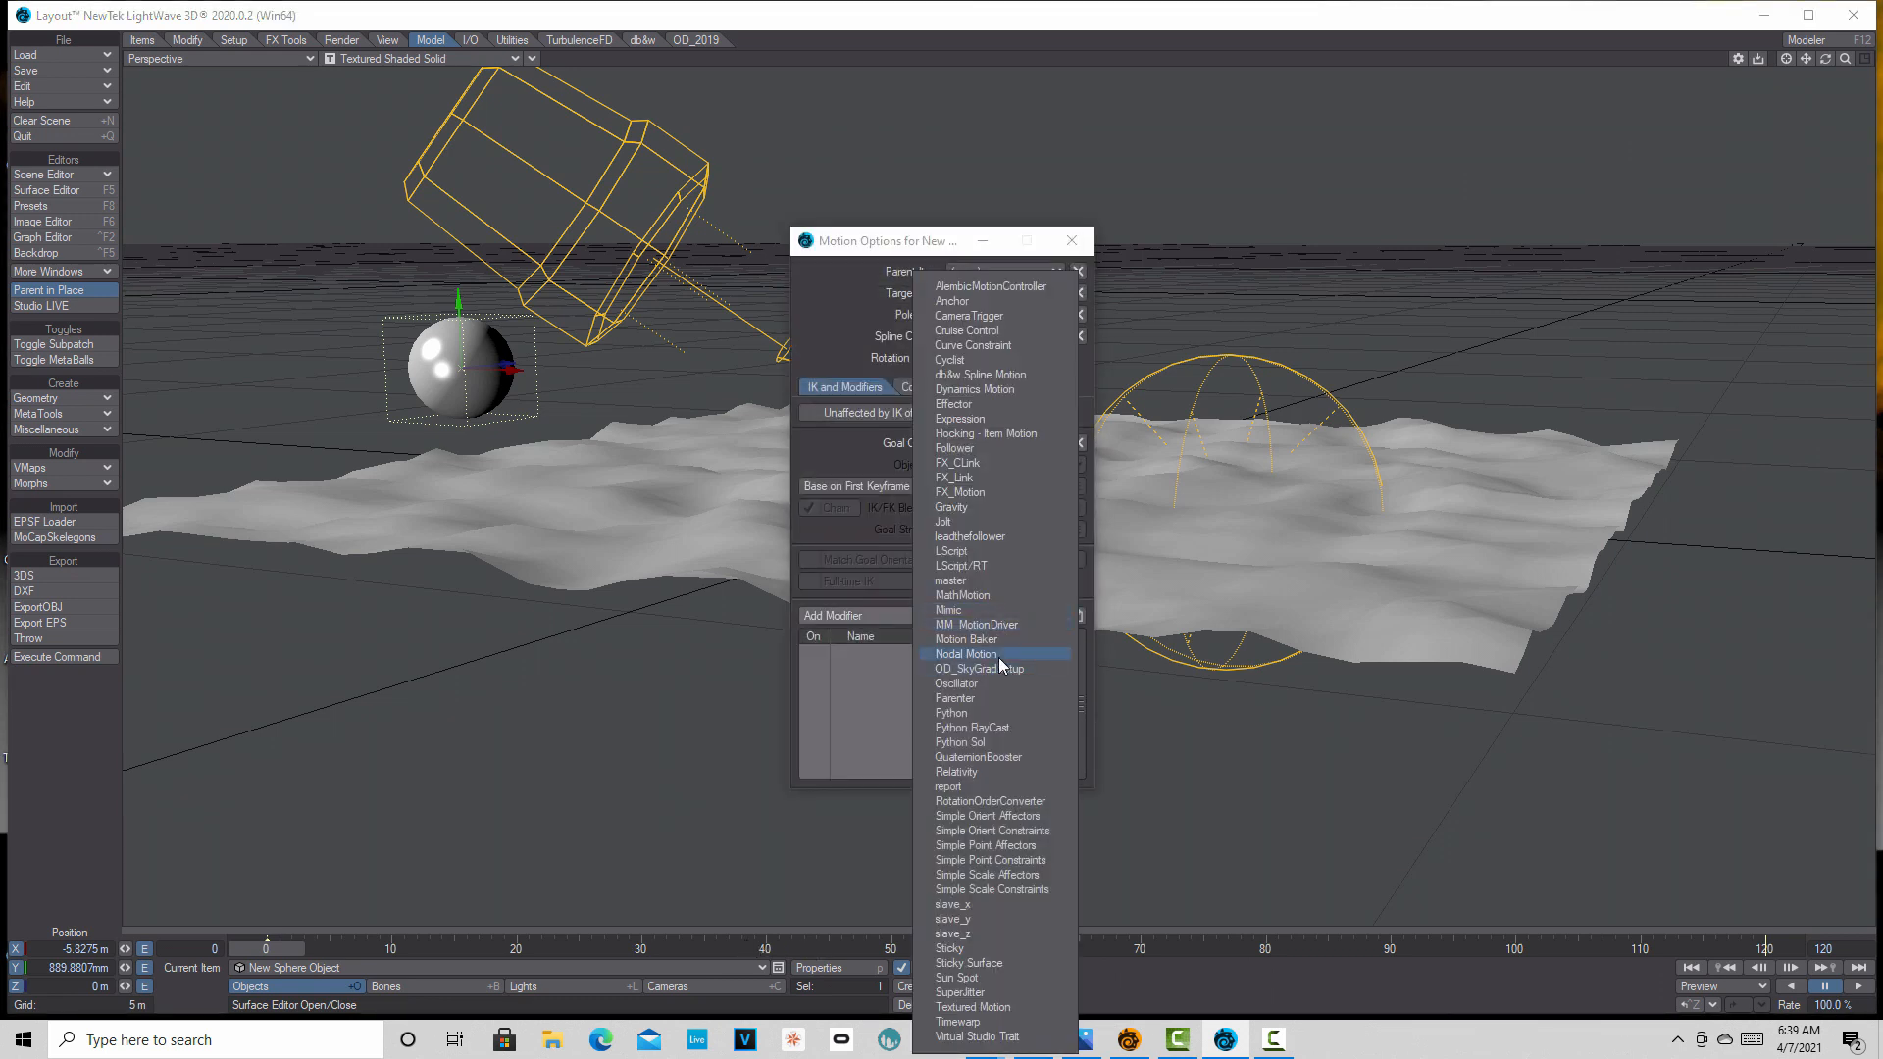
click(998, 657)
double_click(973, 650)
- Find the Ray Cast Geometry node and add it to the sphere's Nodal Motion graph
click(56, 203)
text(rac)
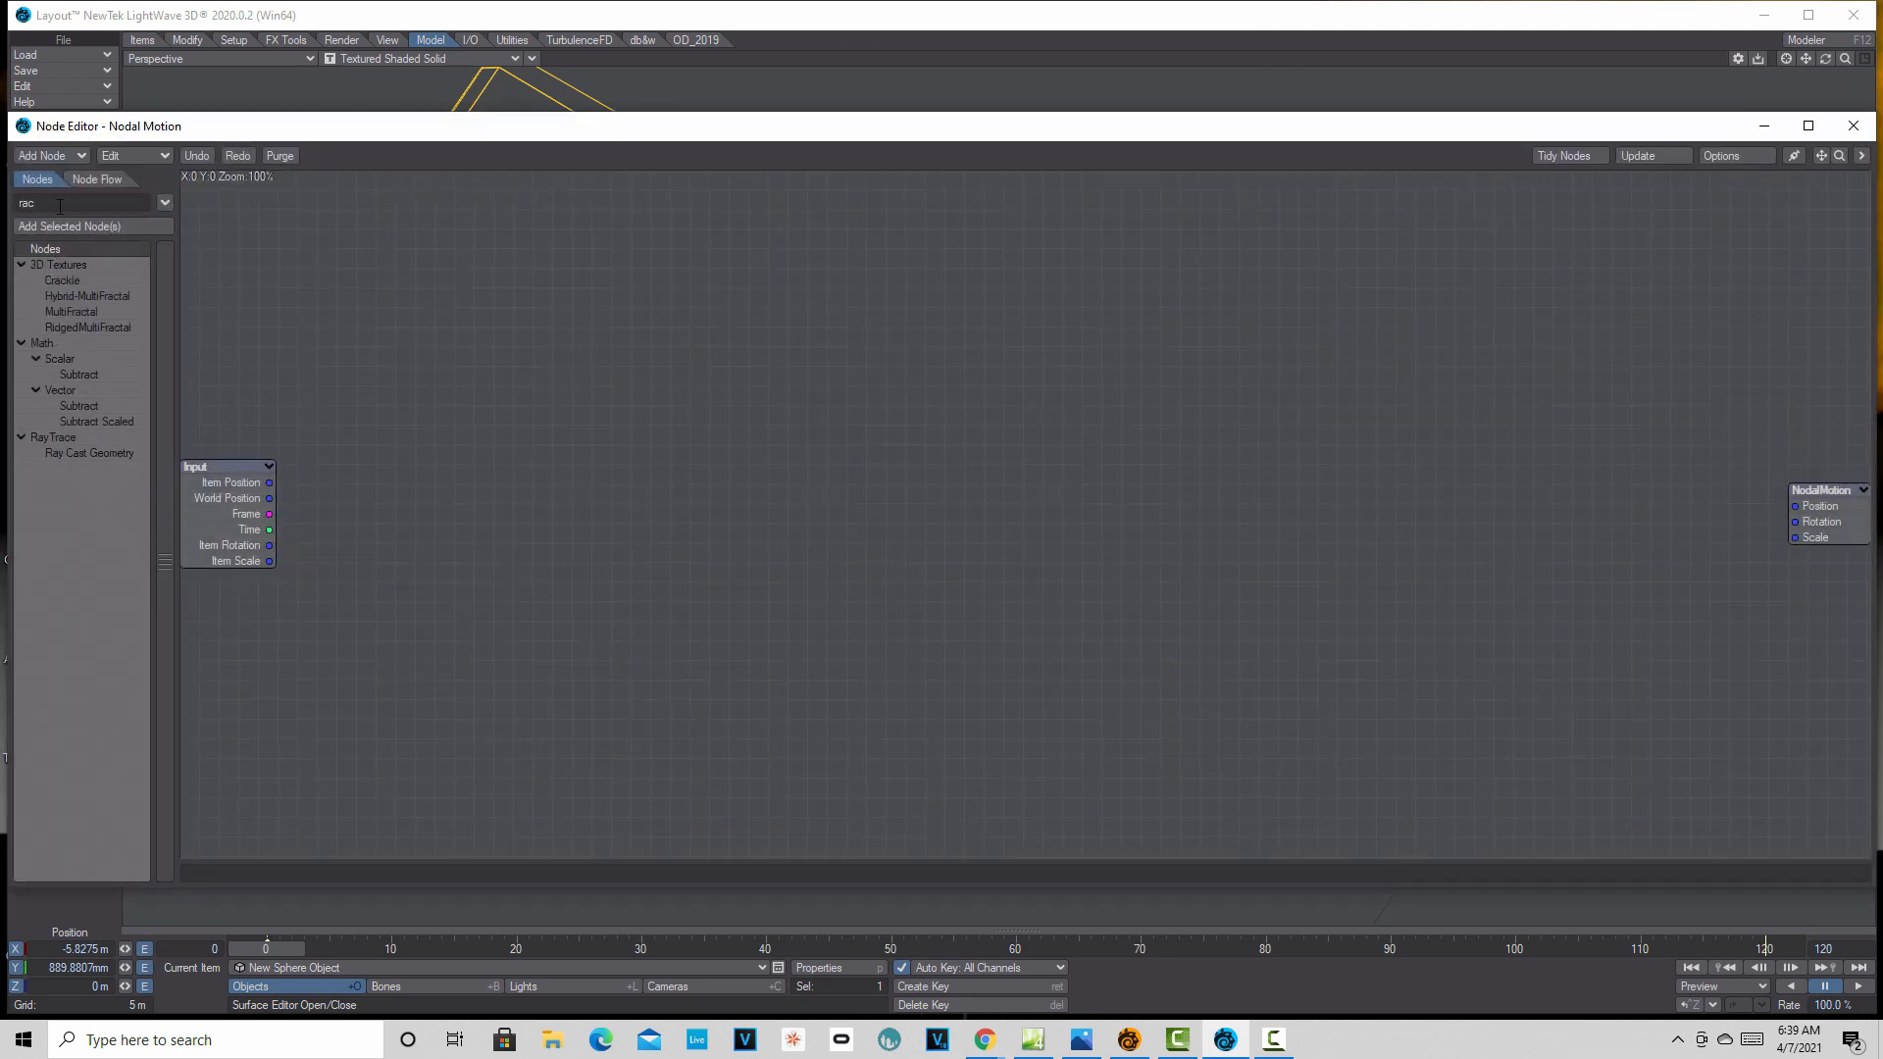
key(BackSpace)
text(y)
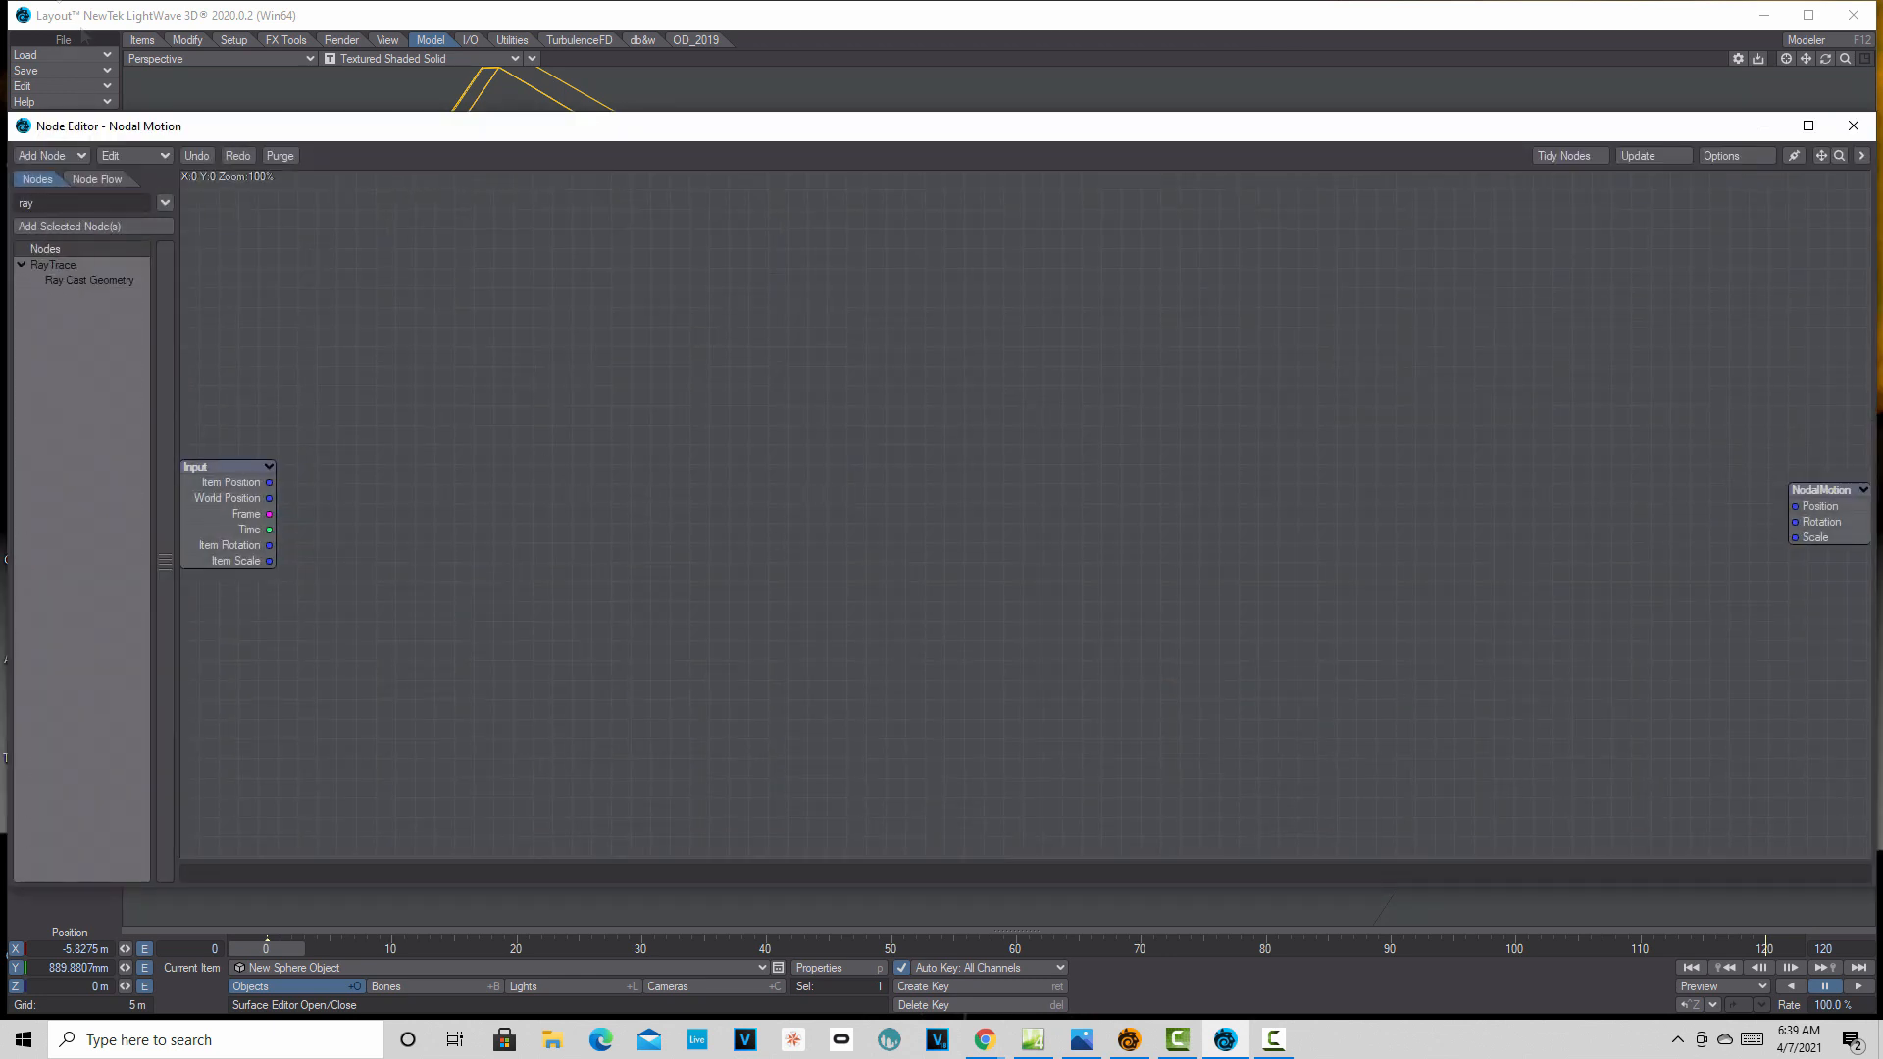
double_click(90, 282)
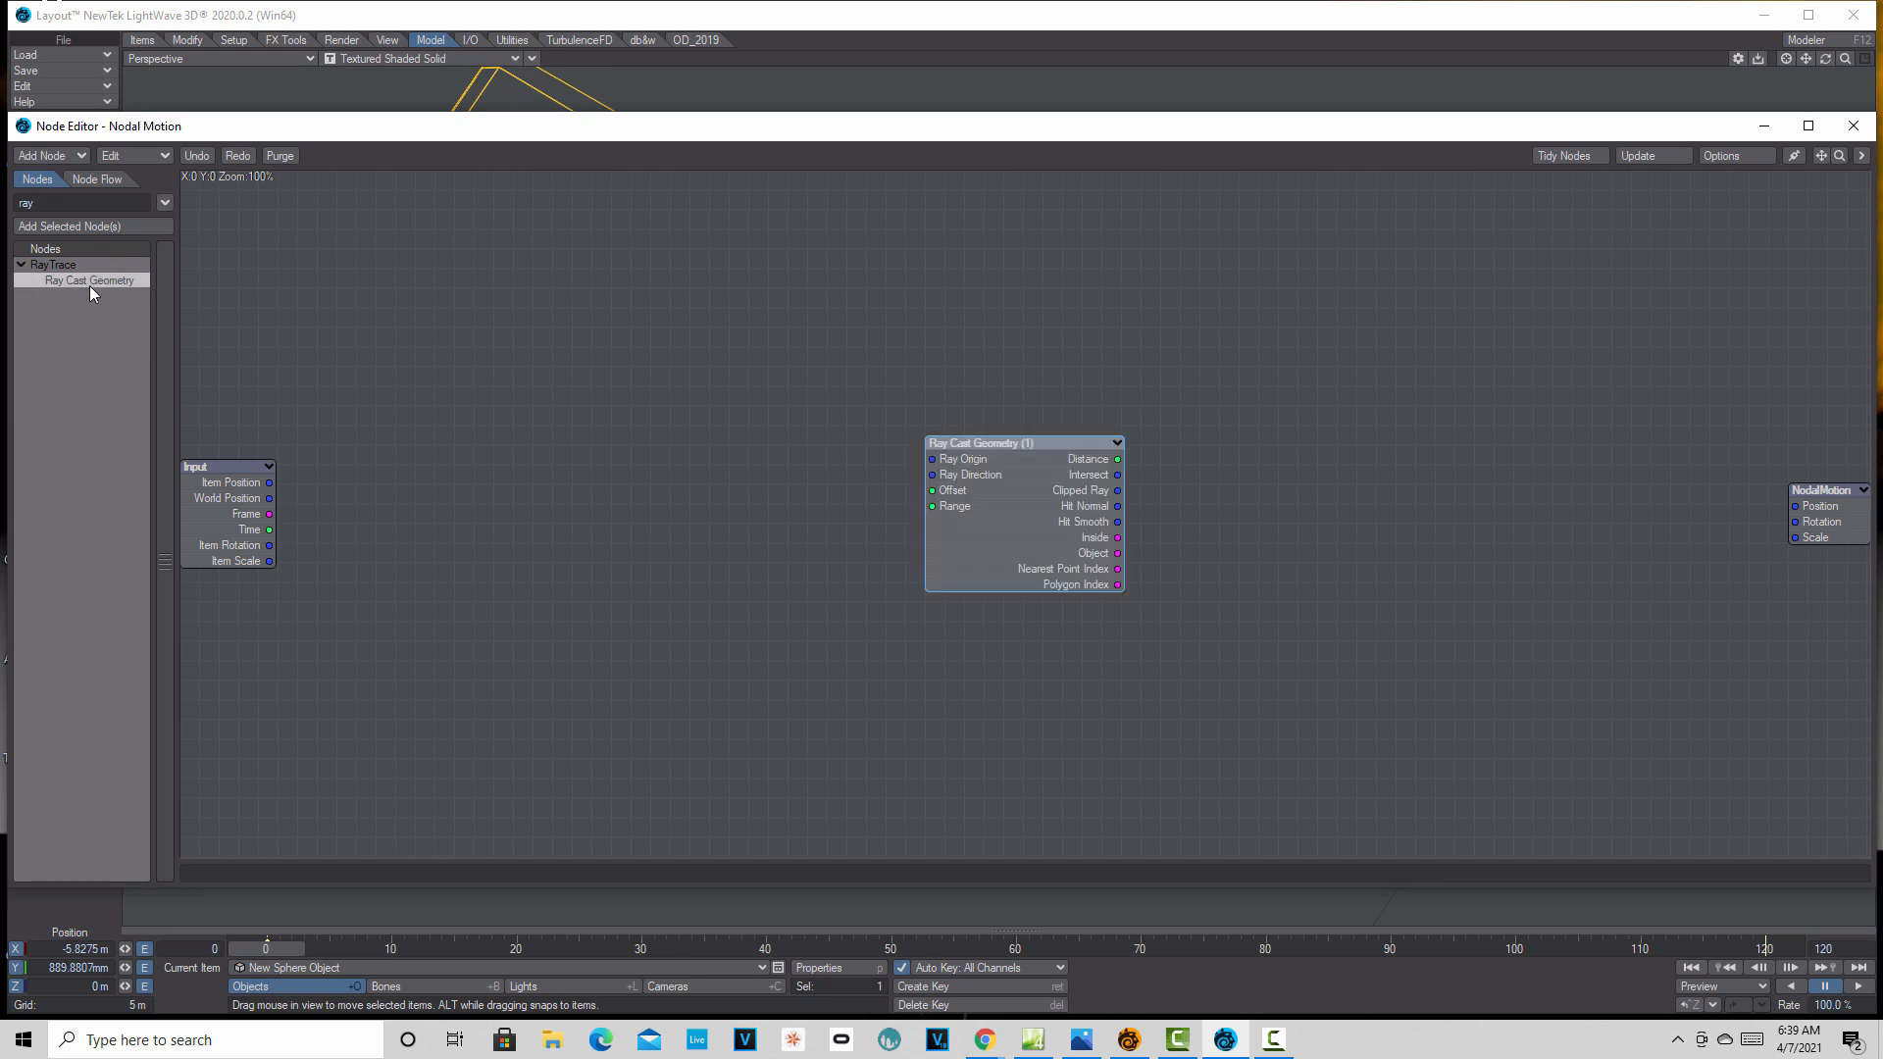
- Check the Ray Cast Geometry node's settings and connect its Intersect output to the NodalMotion Position input
double_click(980, 496)
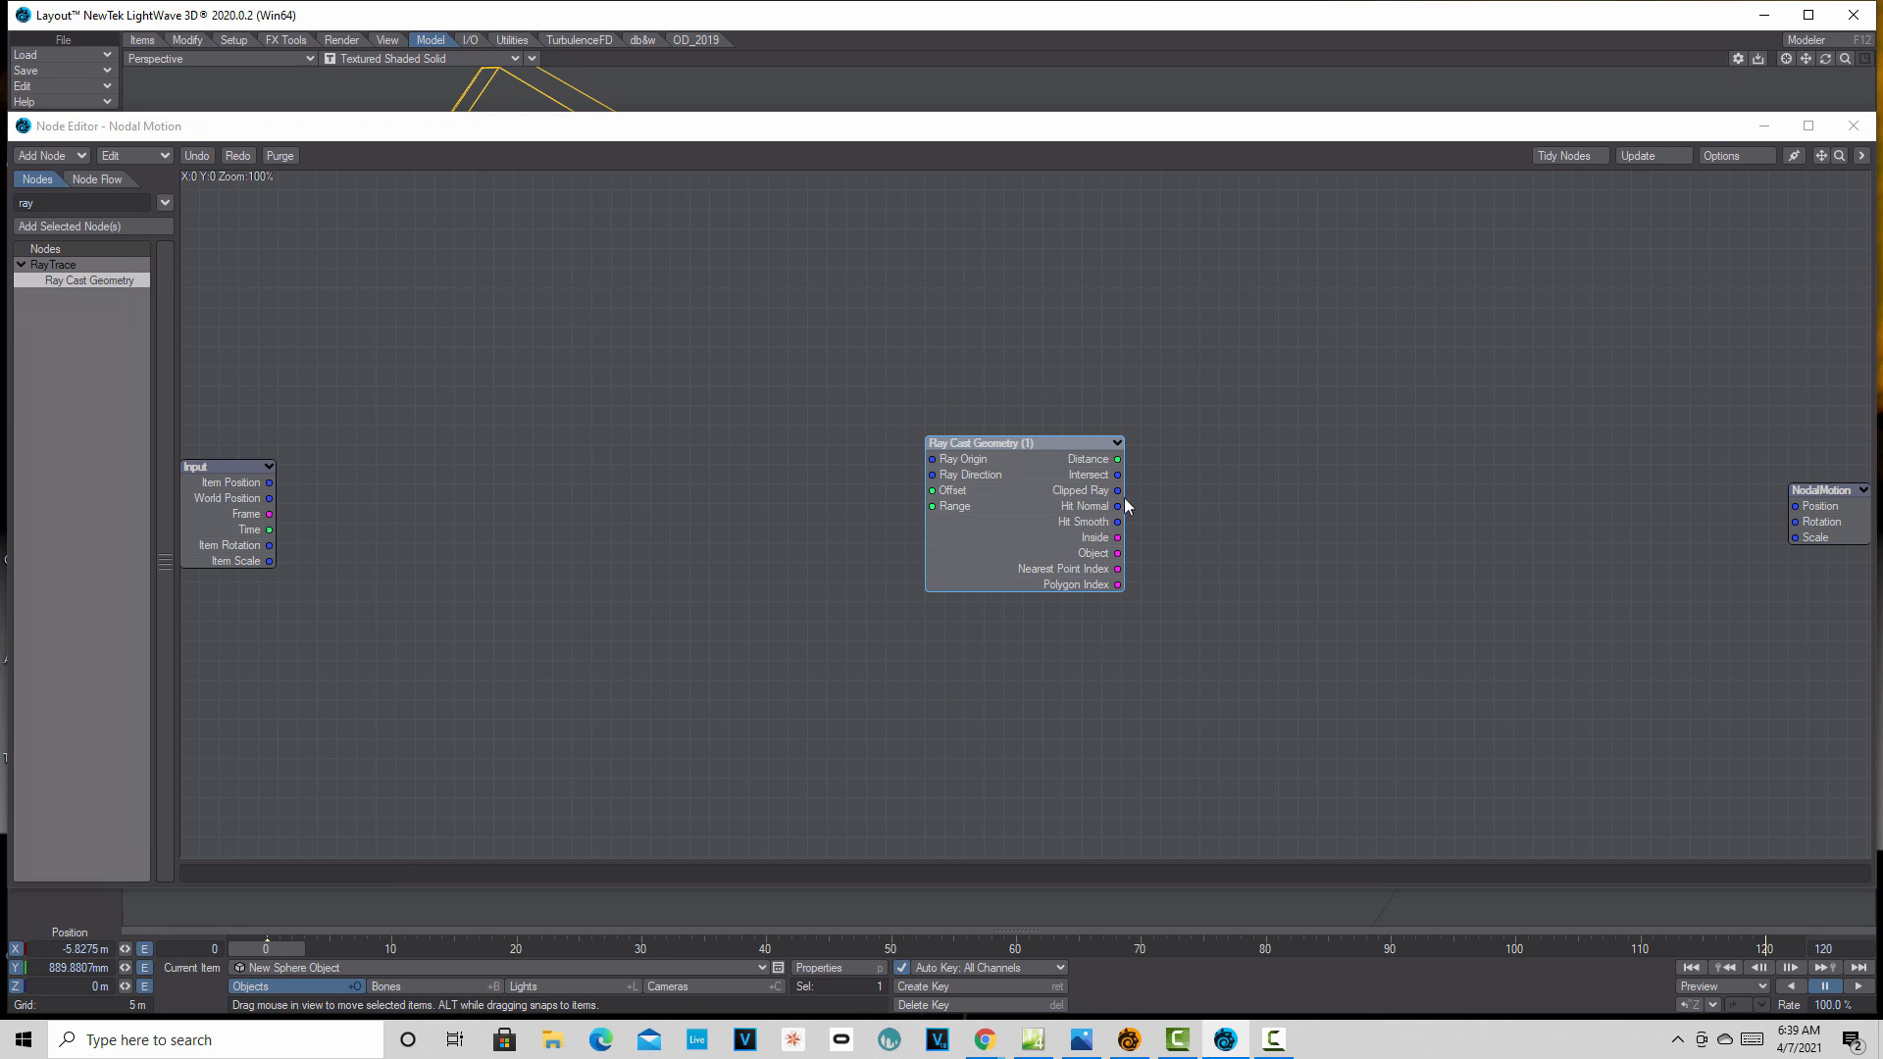
drag(1119, 477, 1795, 506)
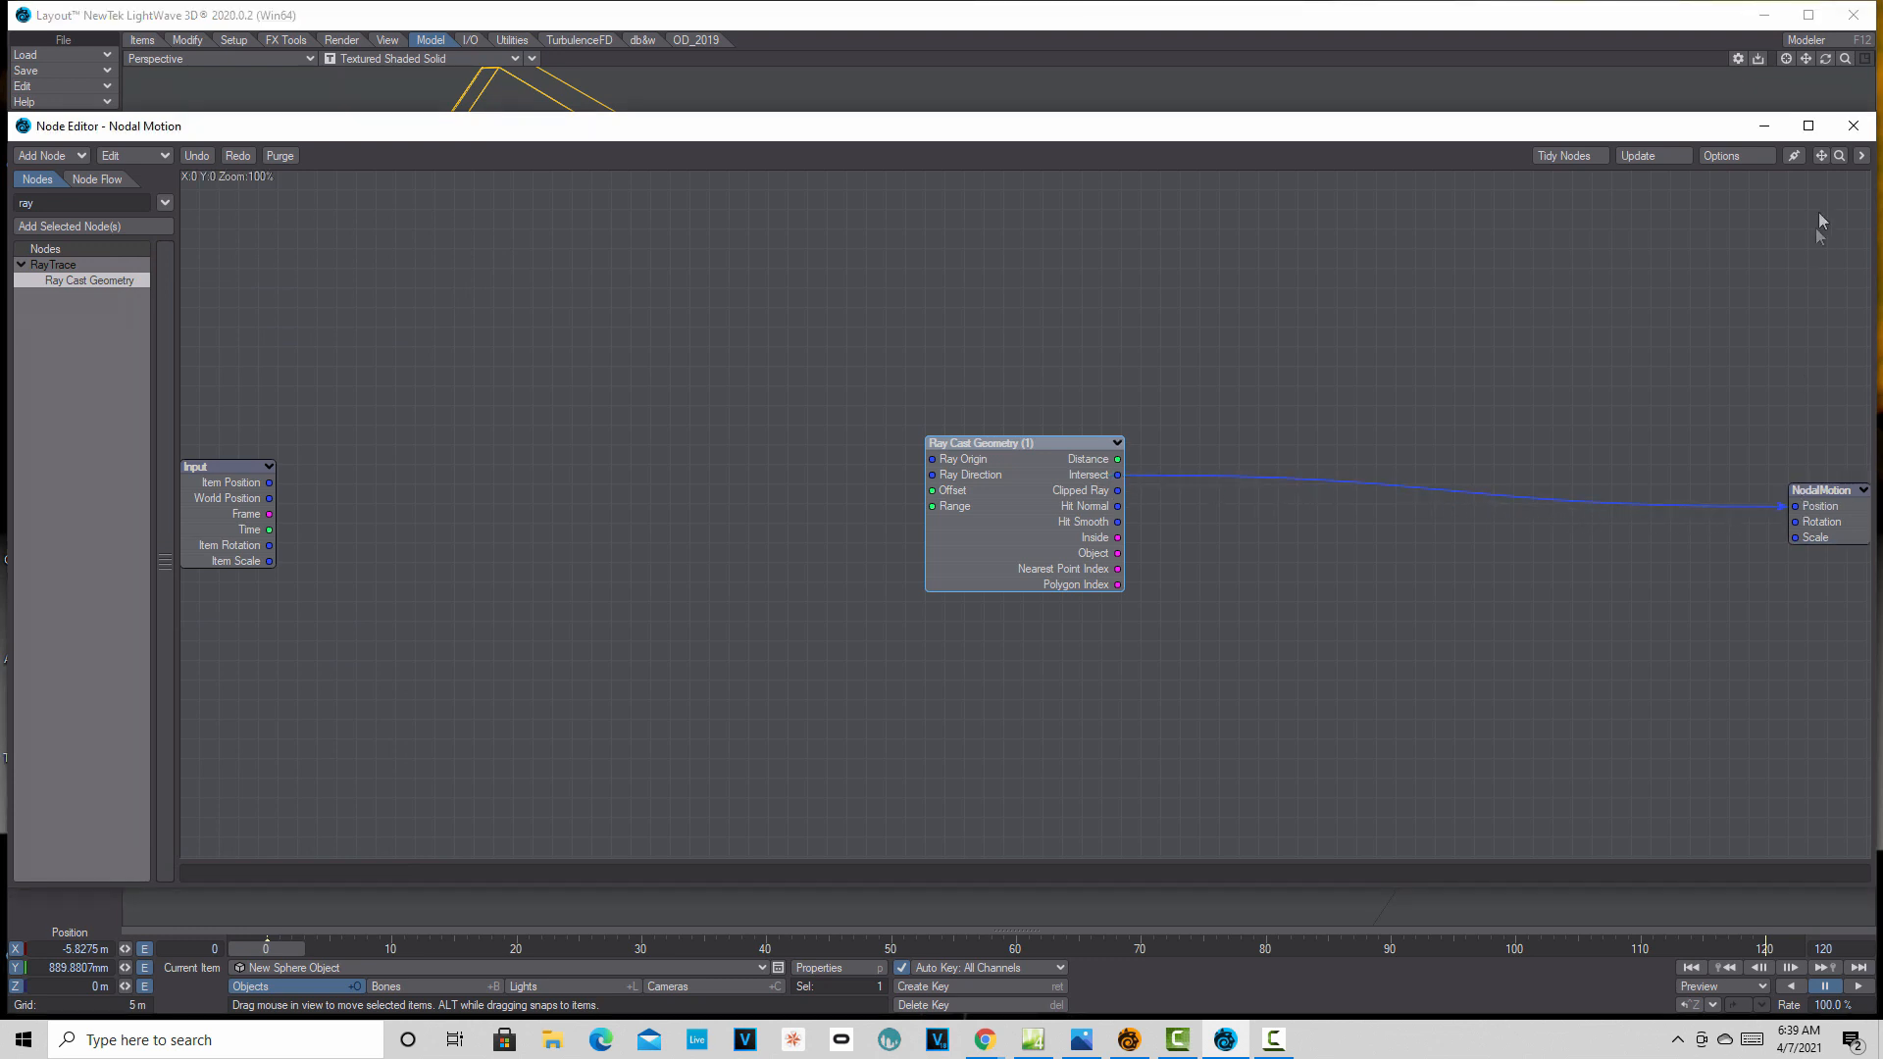
click(1853, 127)
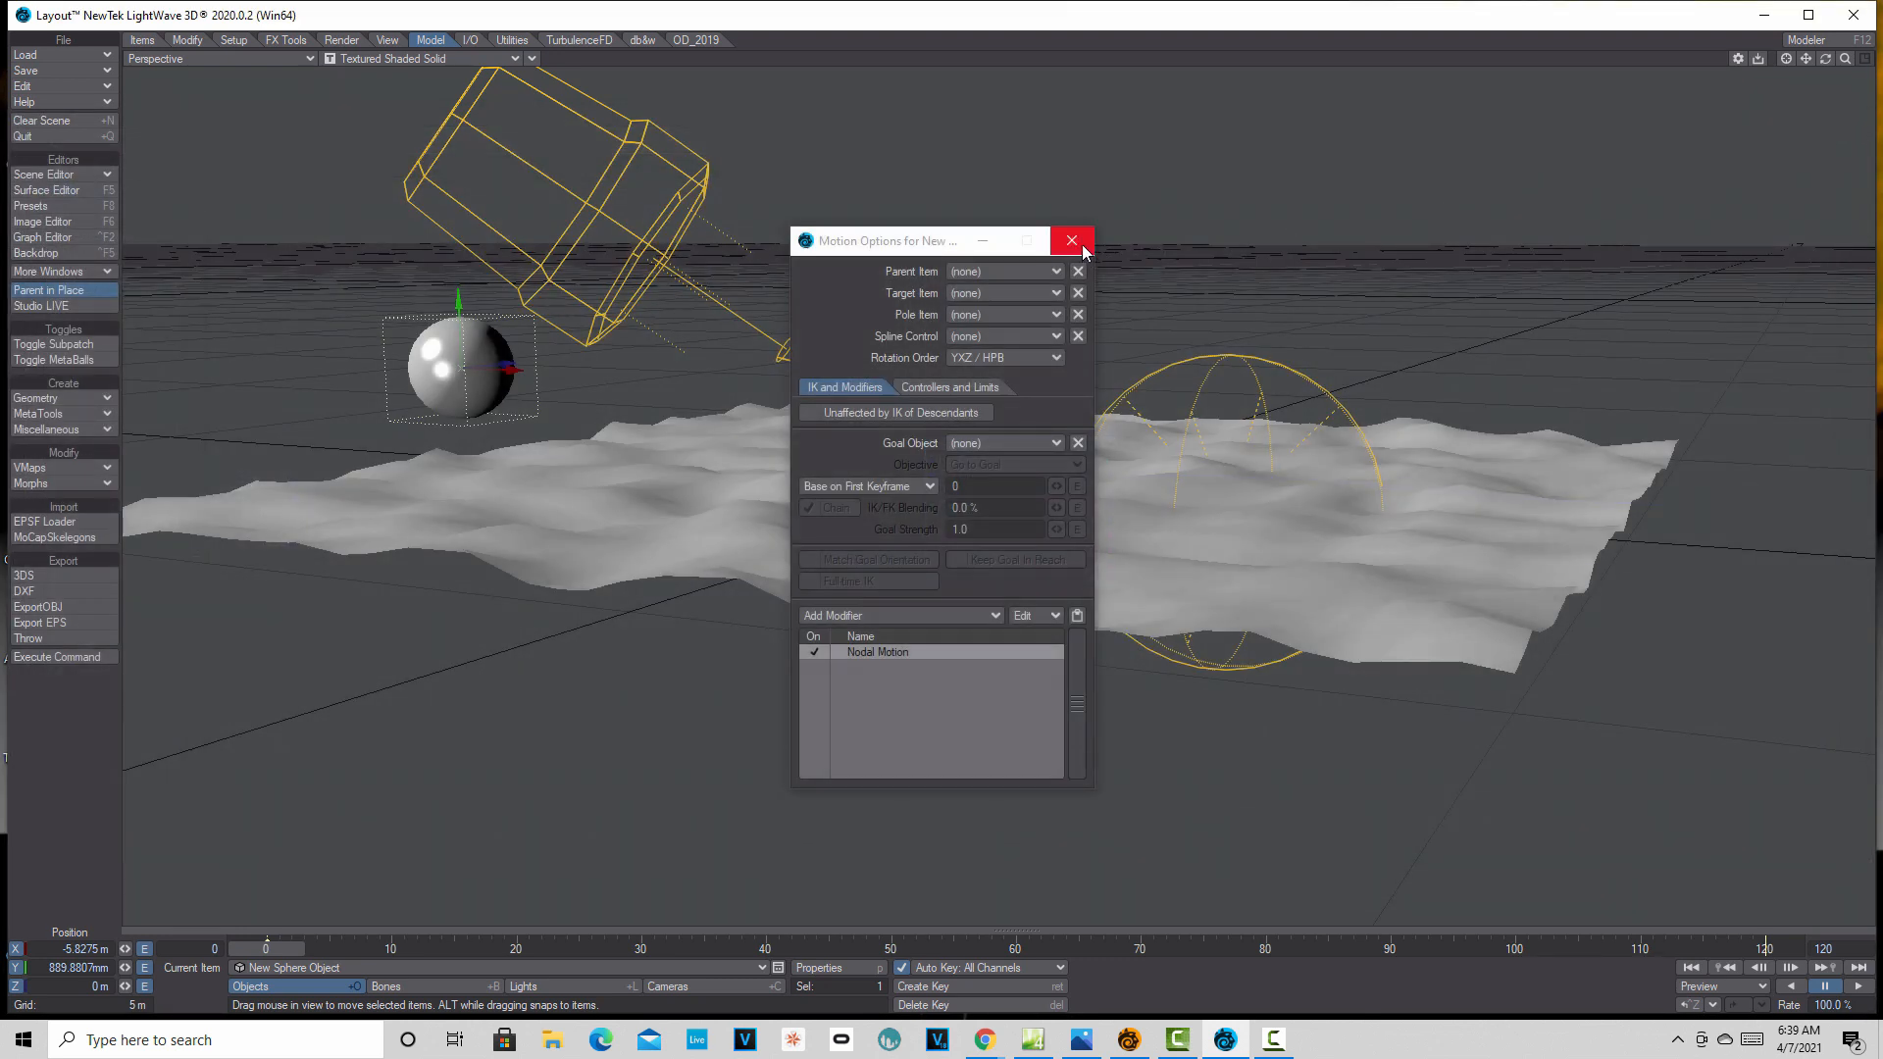
click(1083, 247)
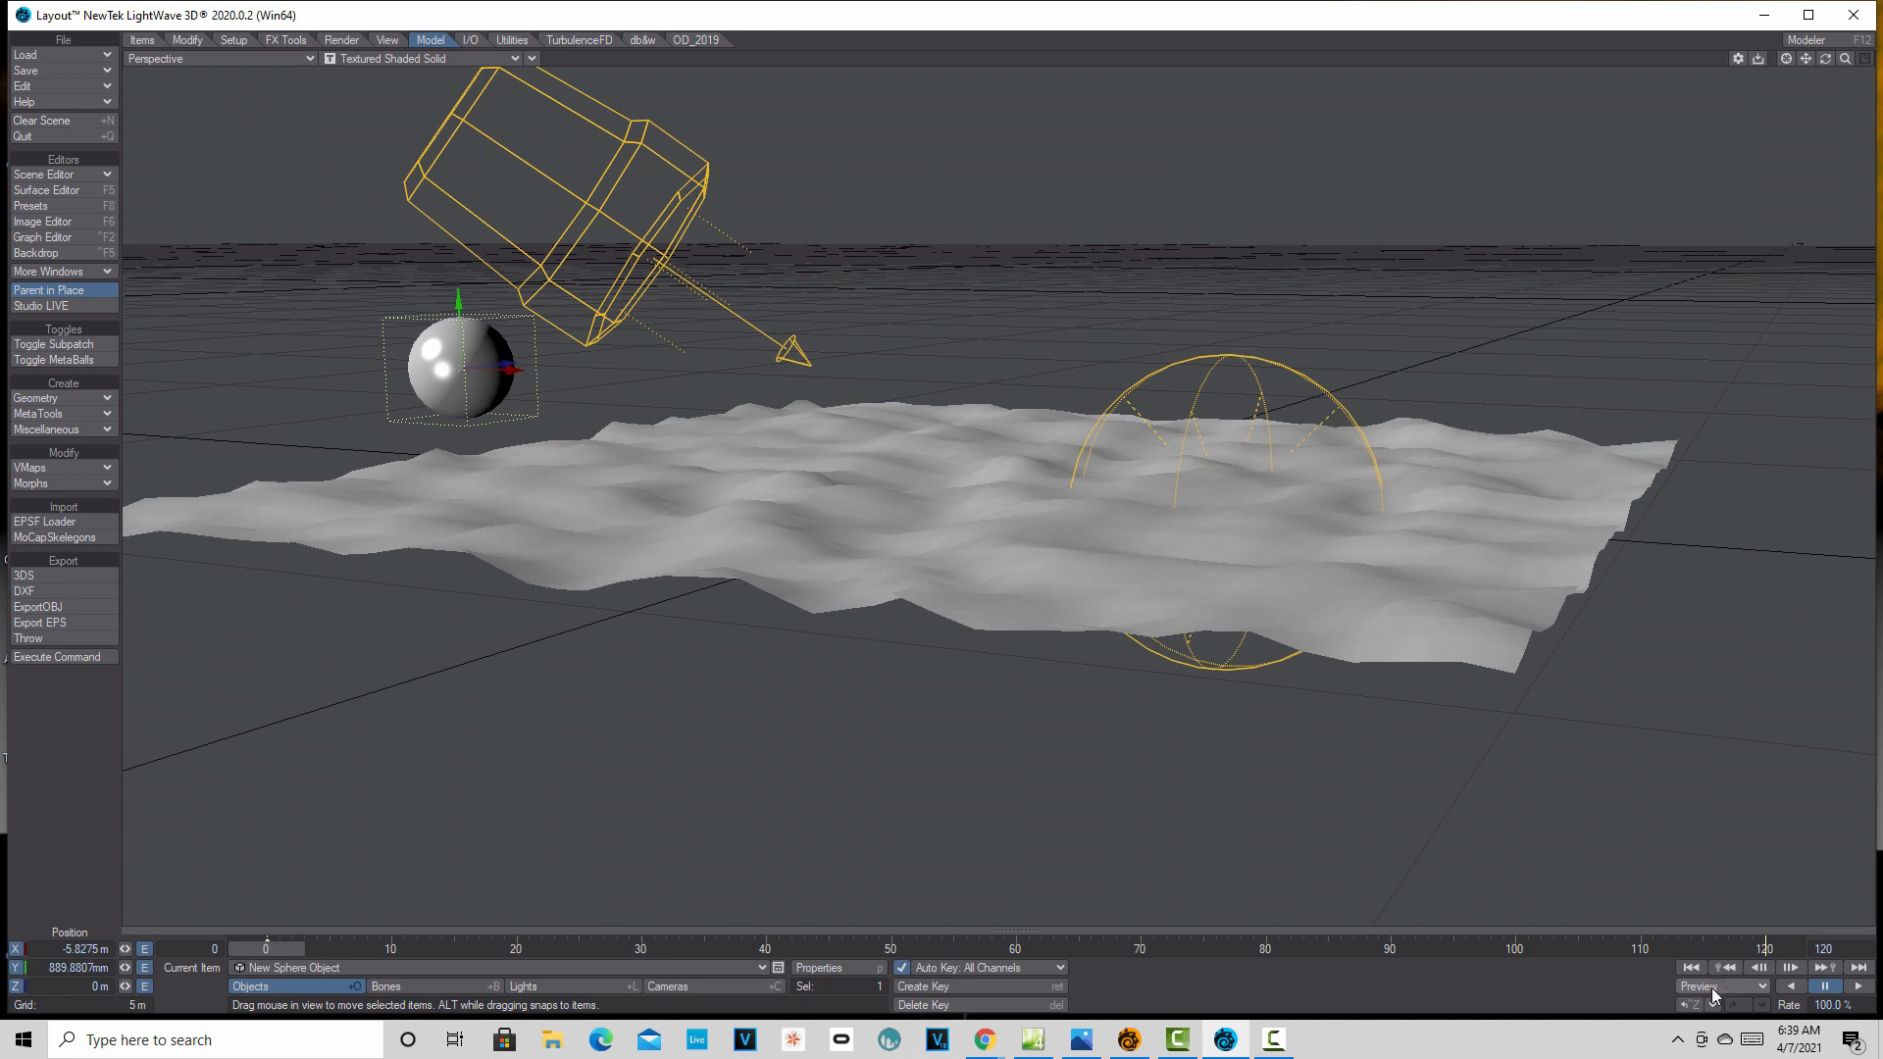
- Play the animation to check how the sphere follows the terrain, and return to frame 0
click(1863, 989)
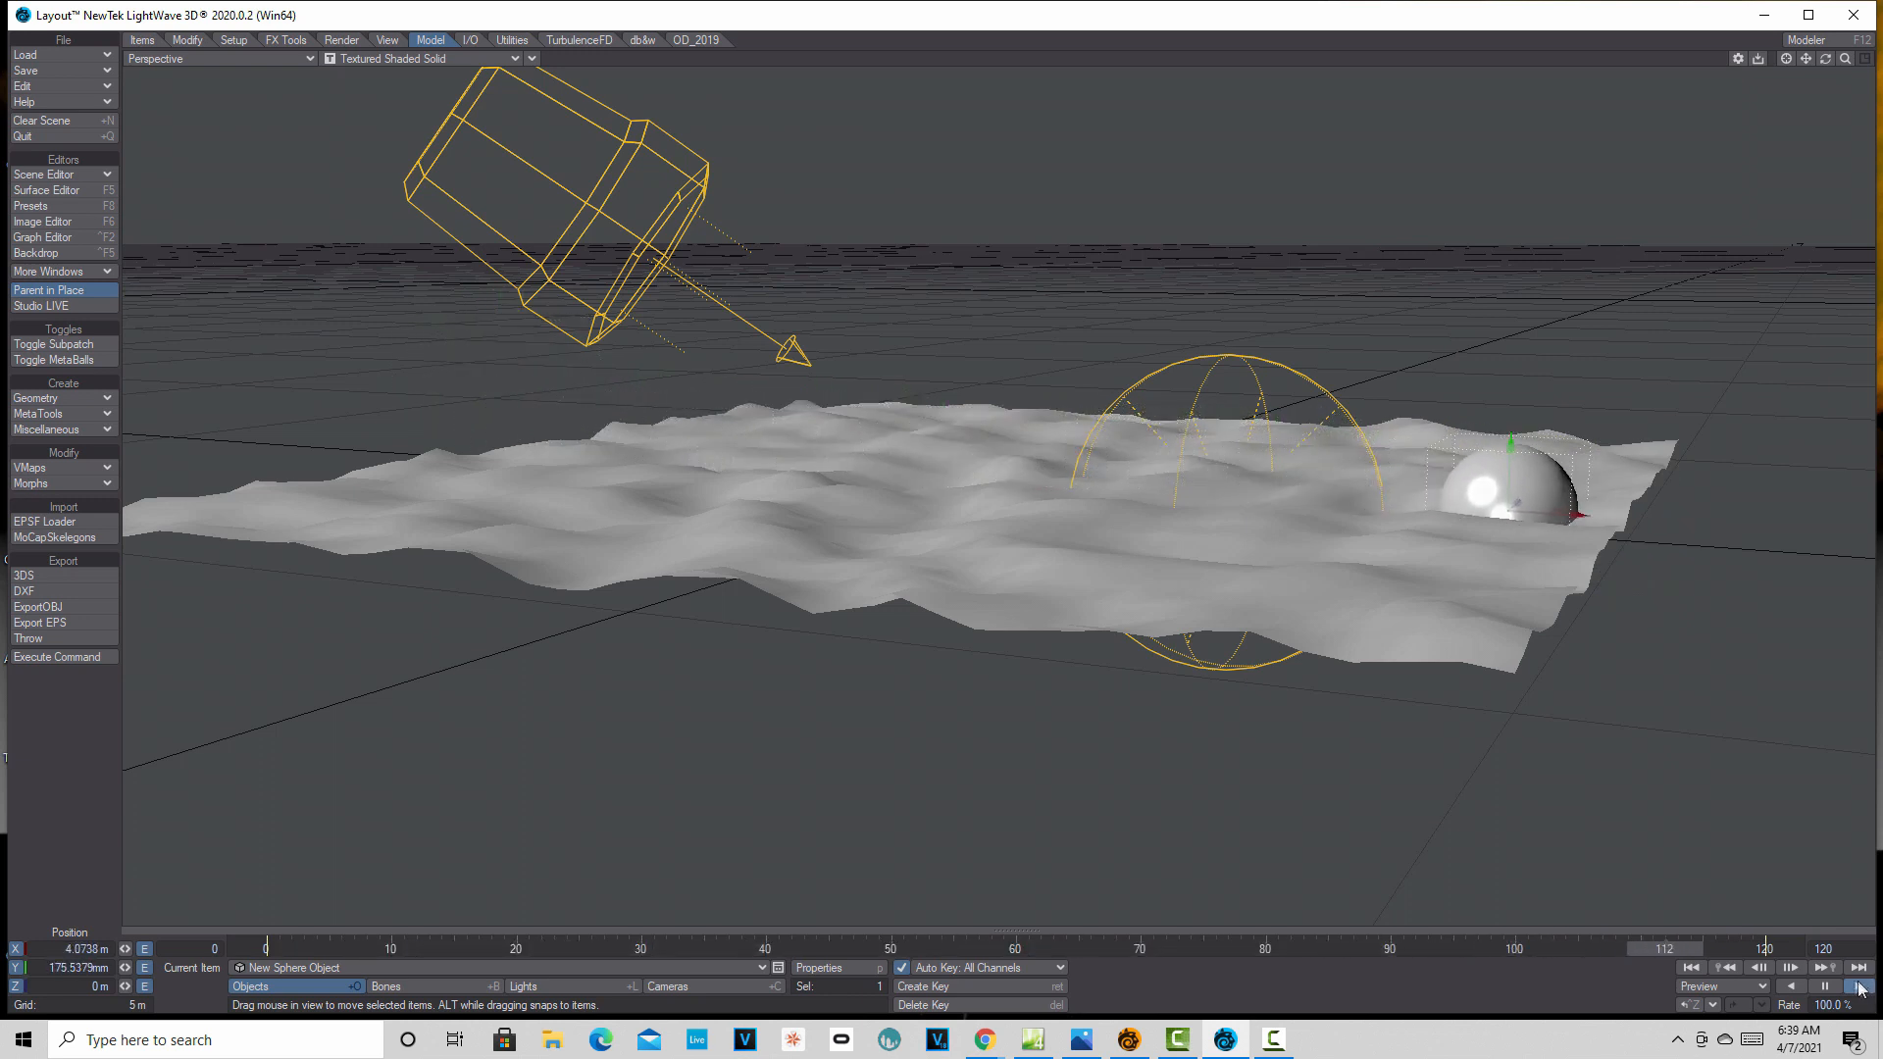
click(1826, 987)
click(1689, 950)
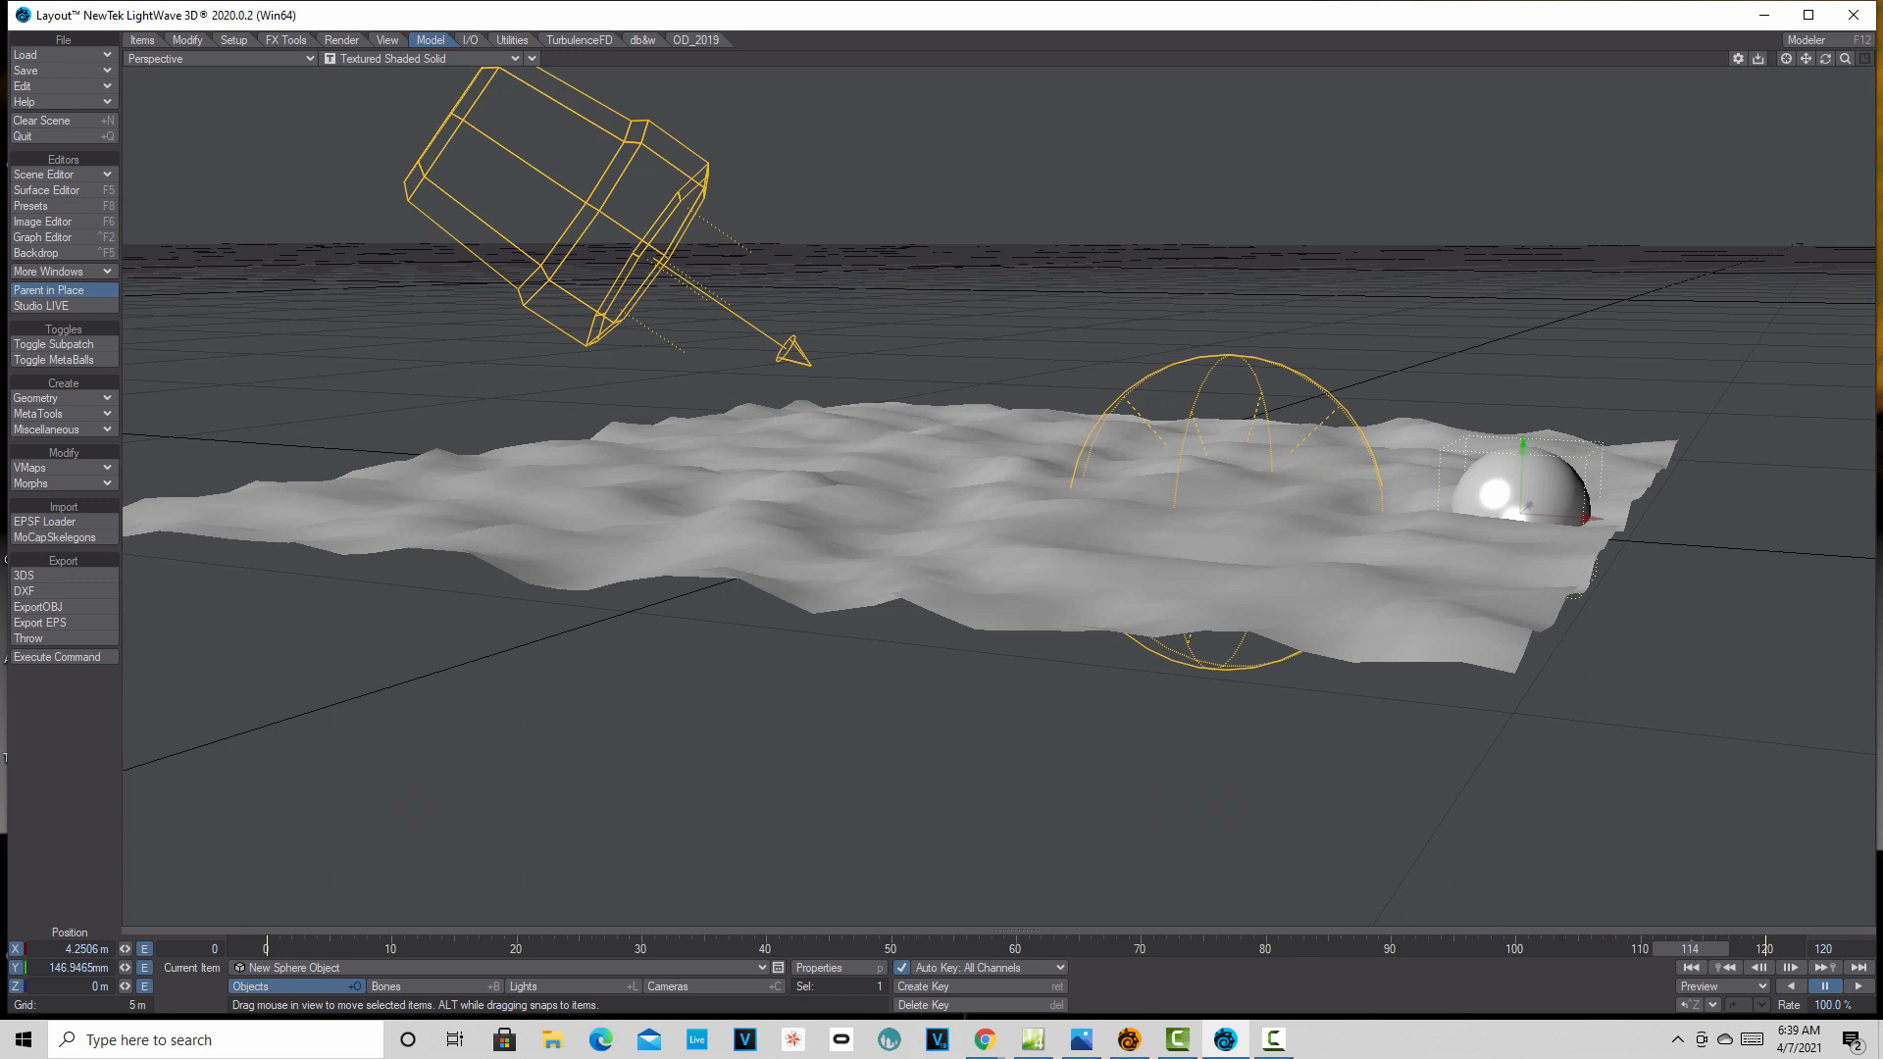
click(1700, 969)
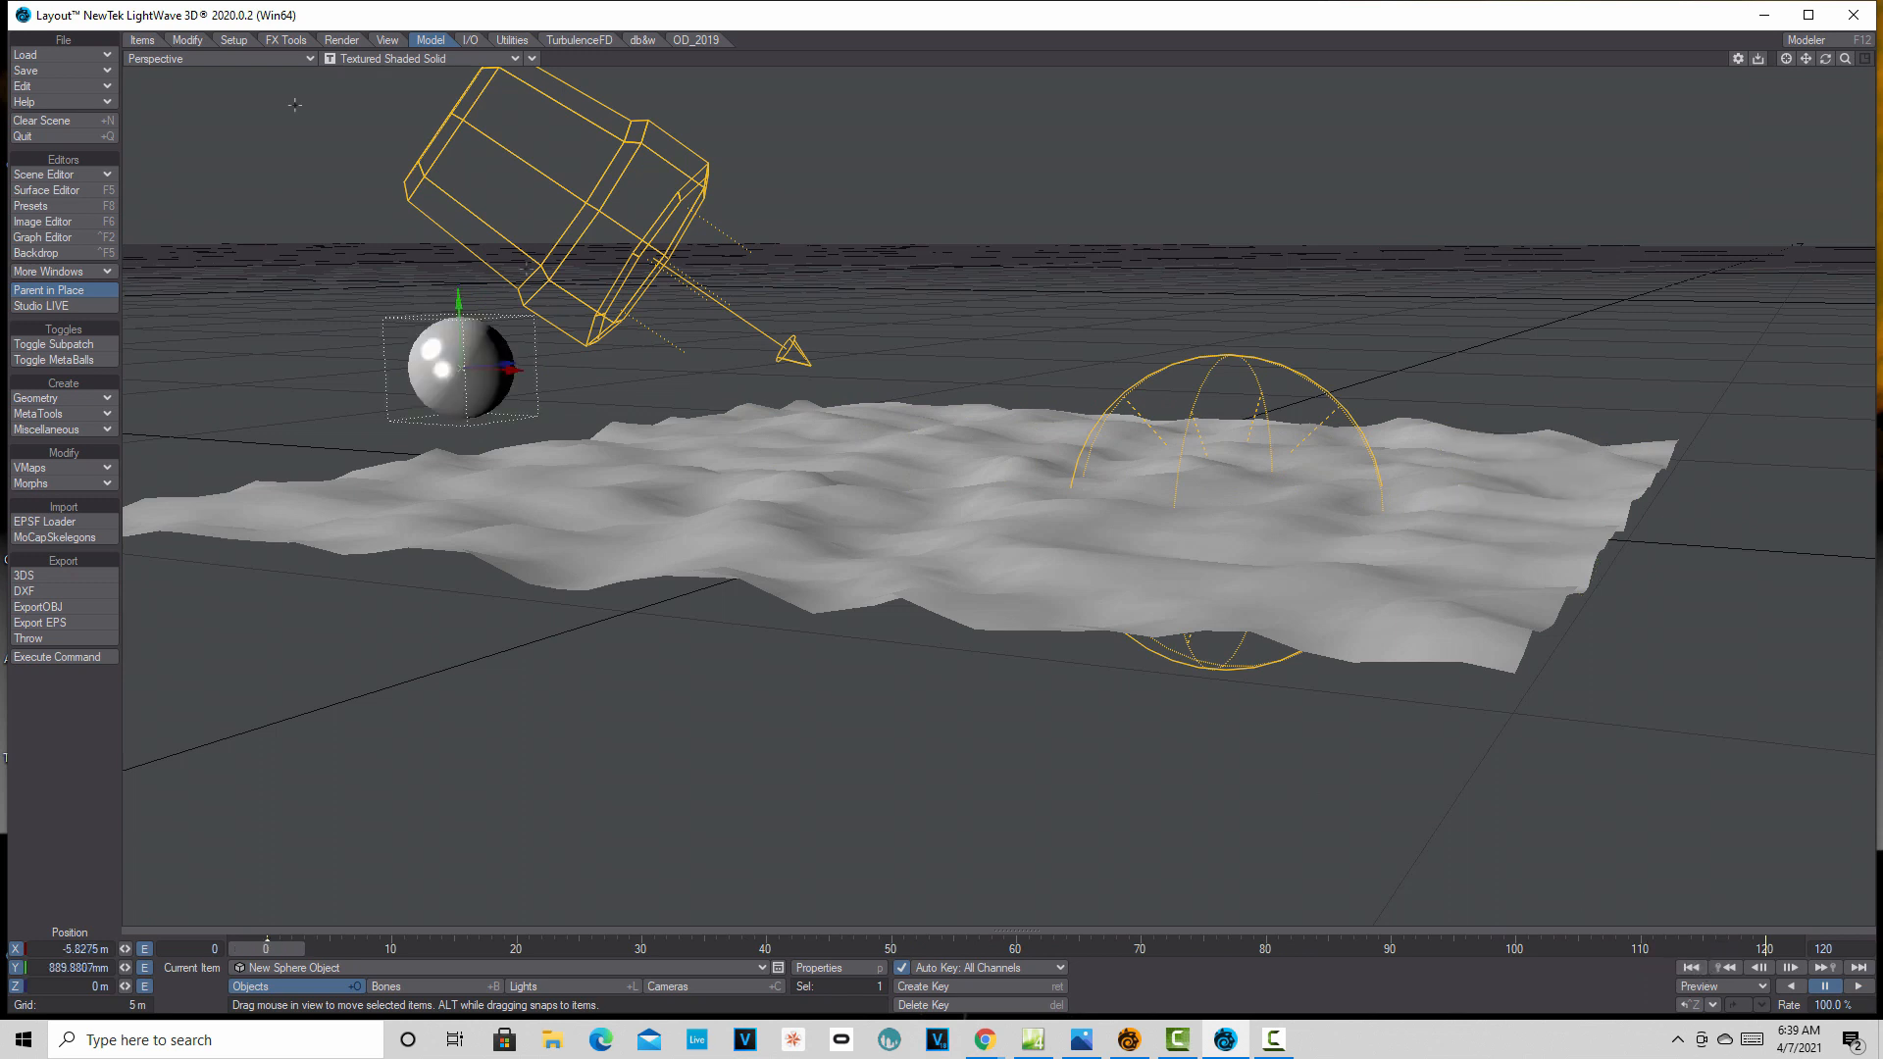
- Delete the animated sphere from the scene and switch selection to the lights
click(143, 40)
click(96, 615)
click(333, 233)
key(shift+l)
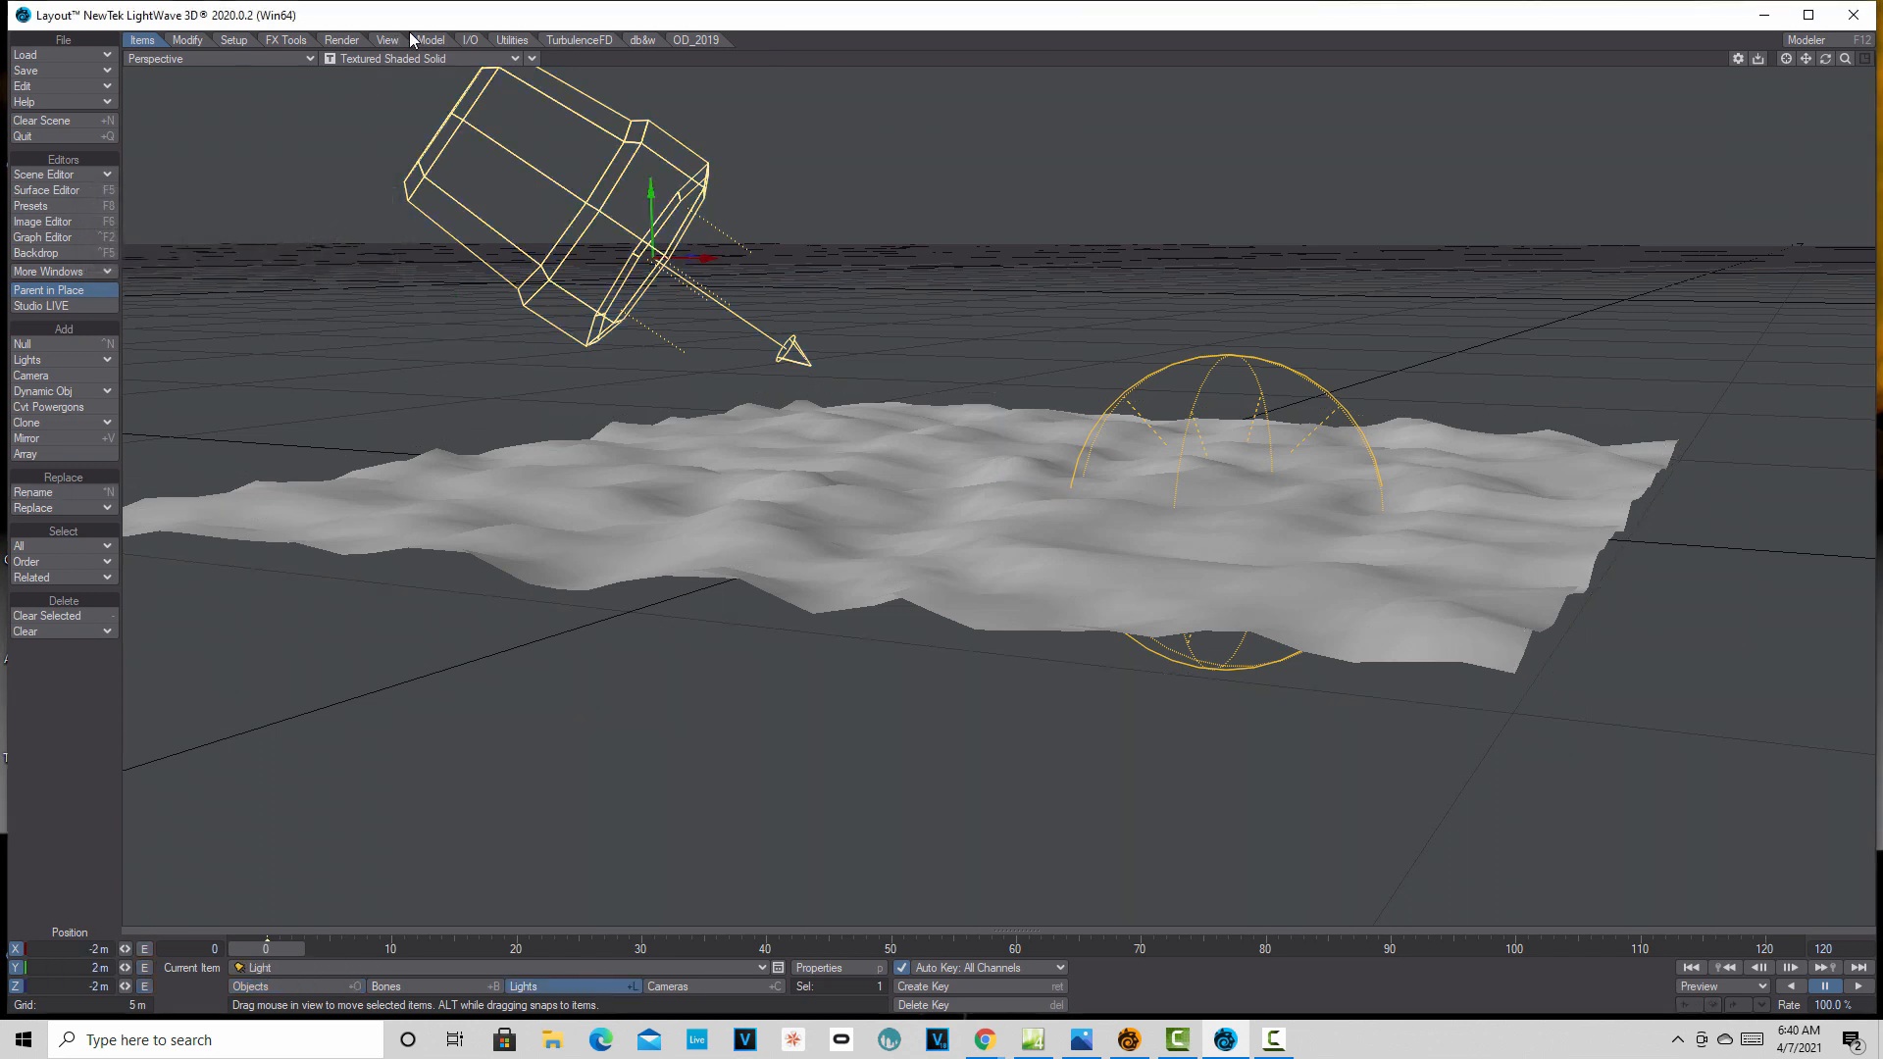
- Create a new sphere with a 500 mm radius, 24 sides and 12 segments, centred on its bottom
click(430, 41)
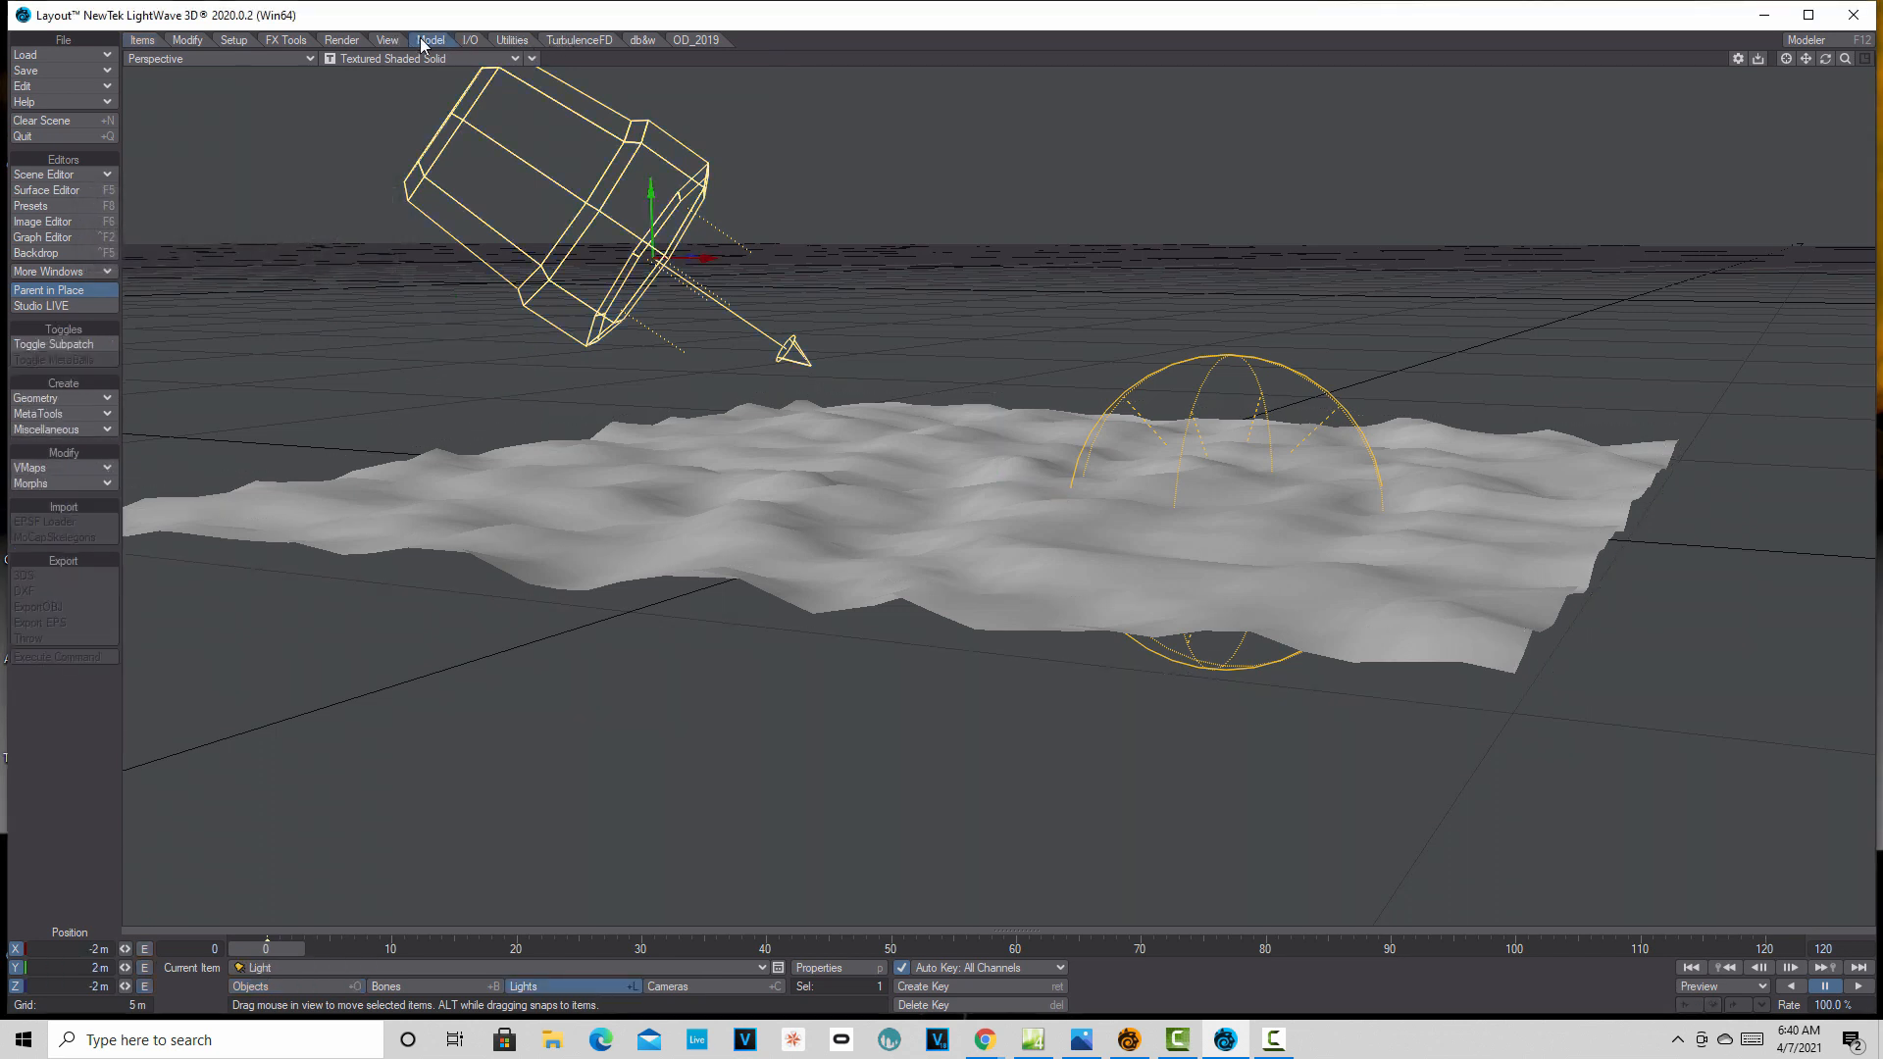
click(83, 398)
click(84, 406)
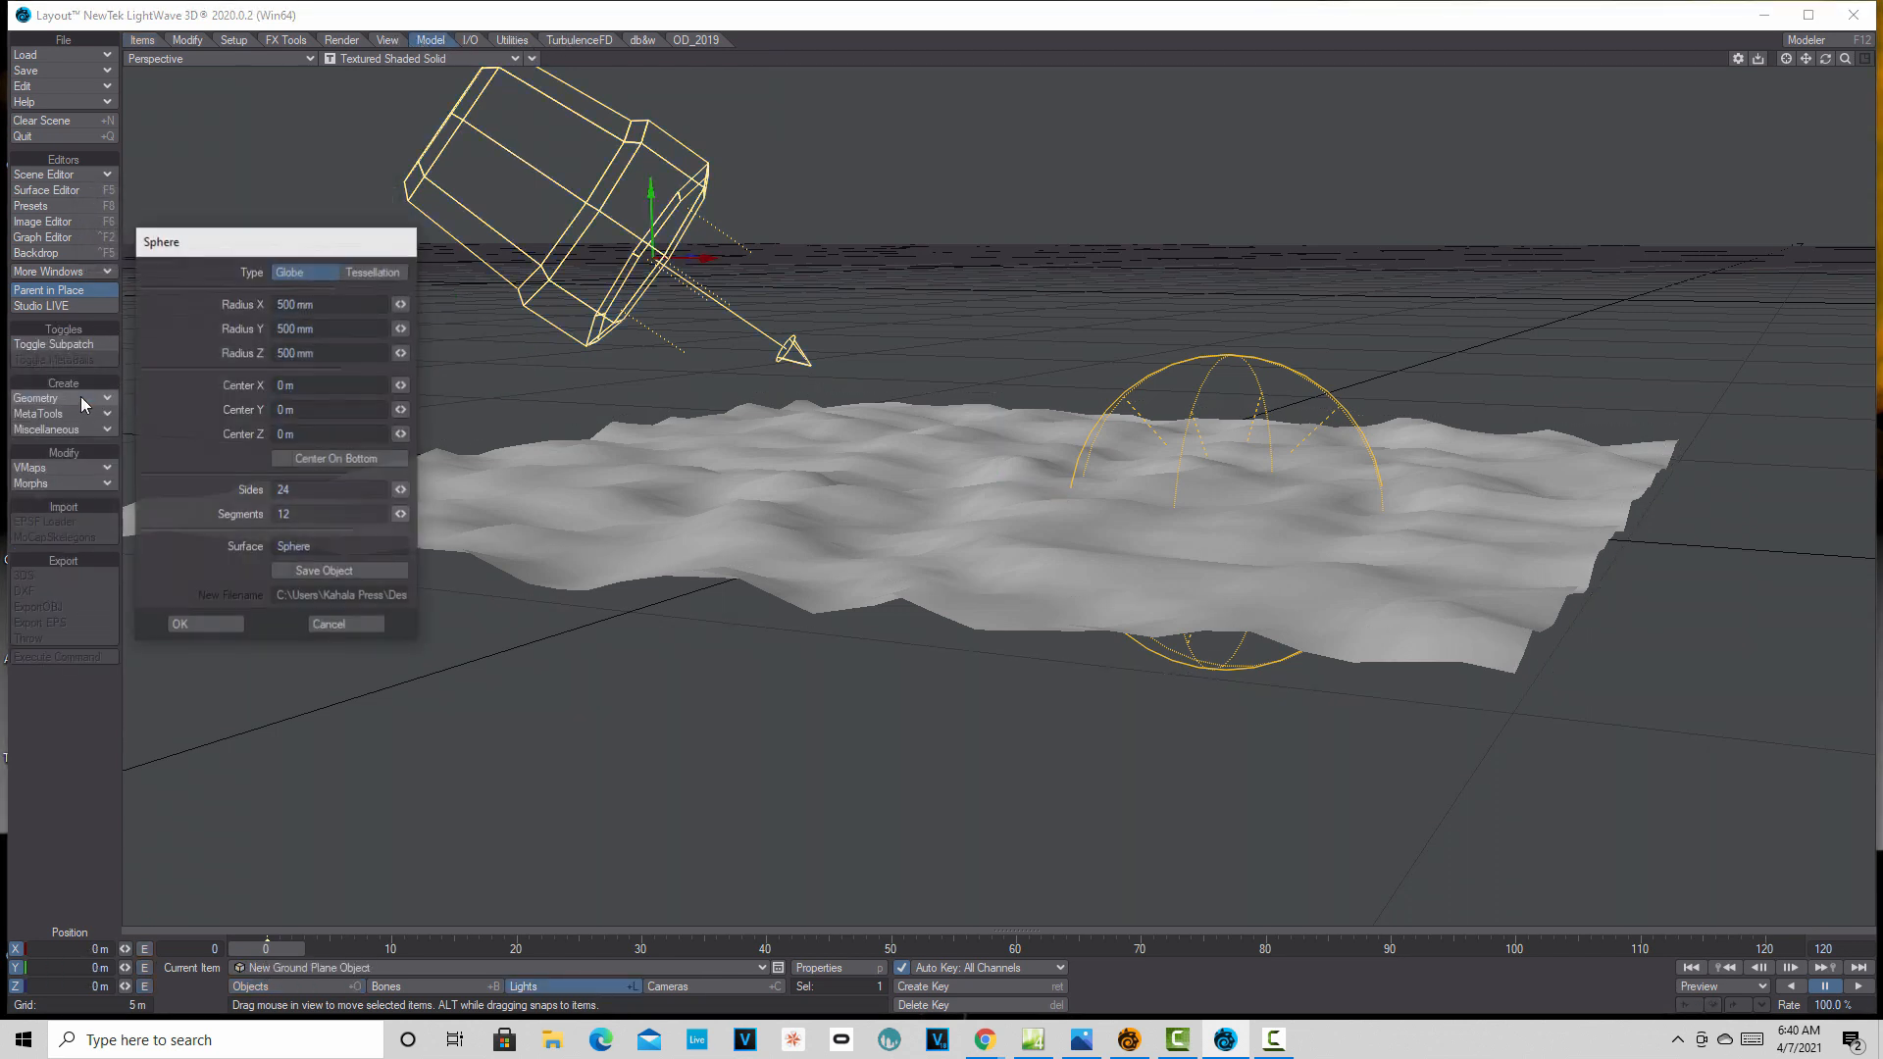
click(225, 626)
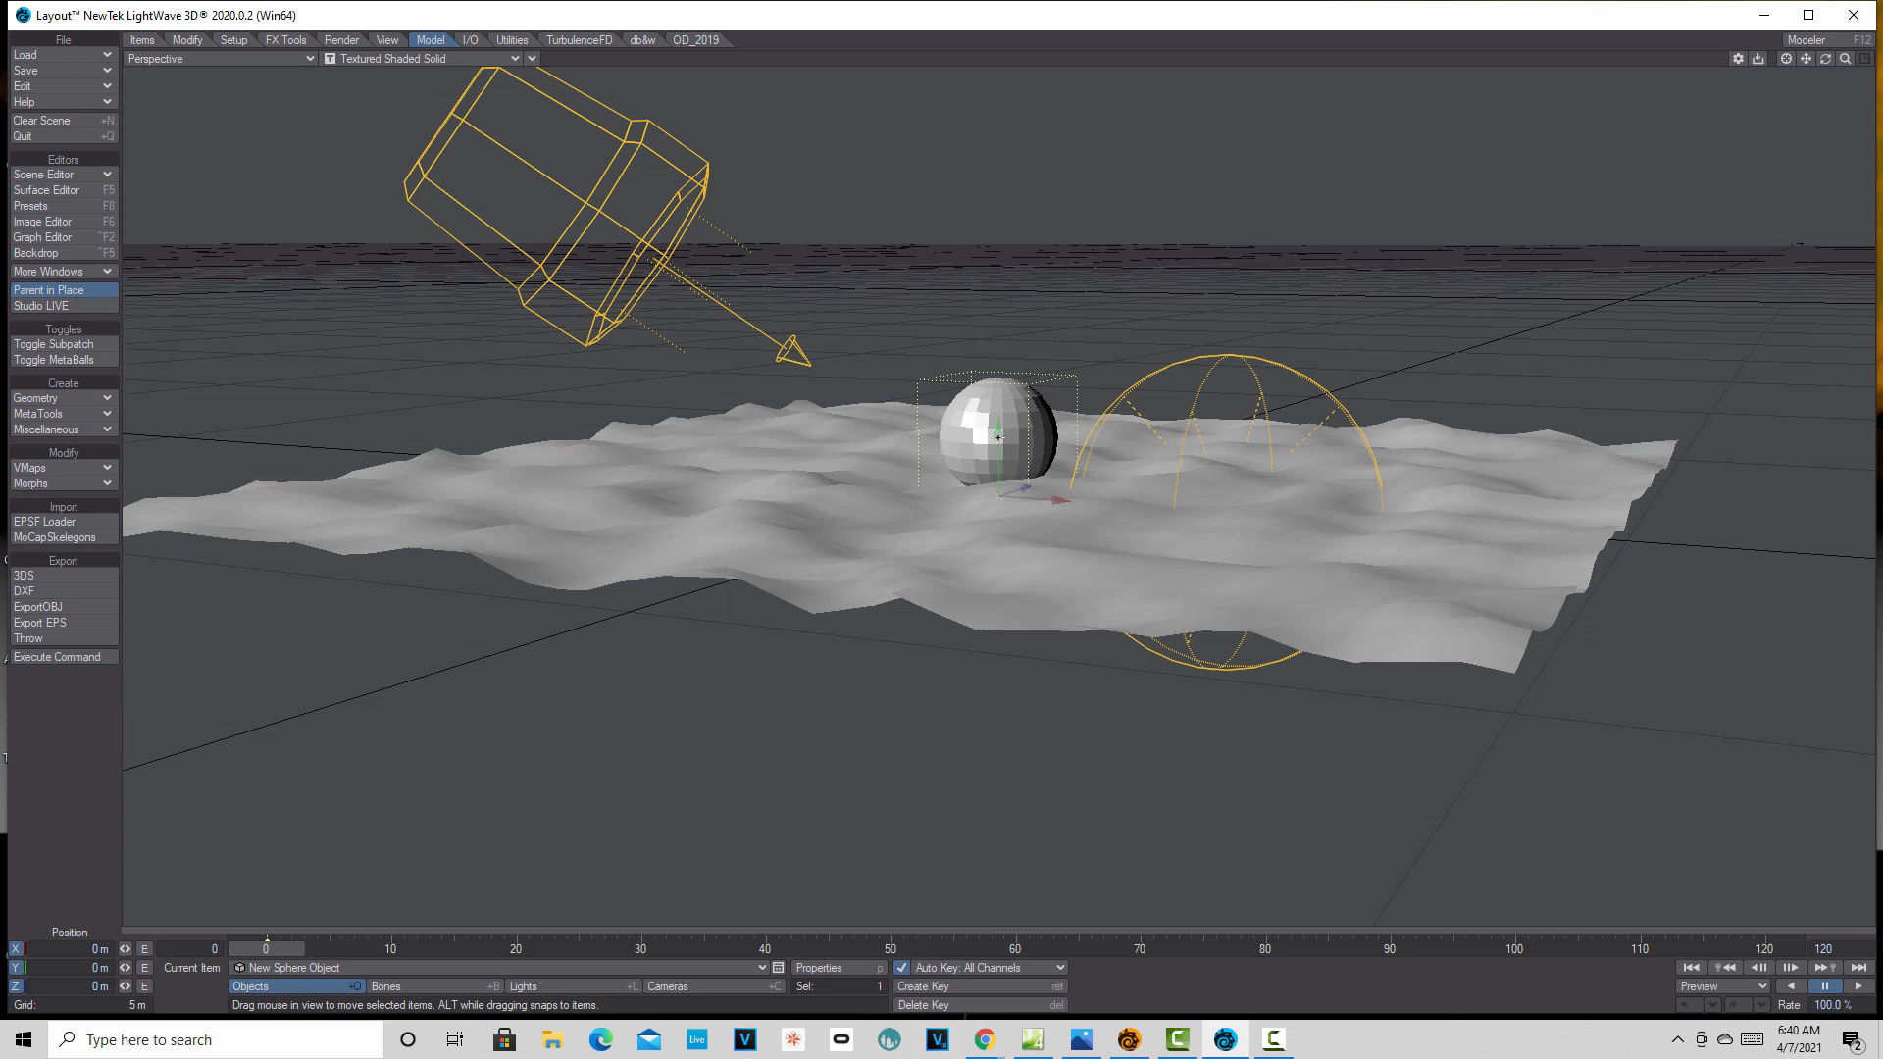
- Raise the sphere to about 395.5 mm, keyframe it from X about -5.08 m at frame 0 to 5.28 m at frame 120, and preview the motion
drag(998, 437, 998, 390)
drag(1057, 452, 579, 424)
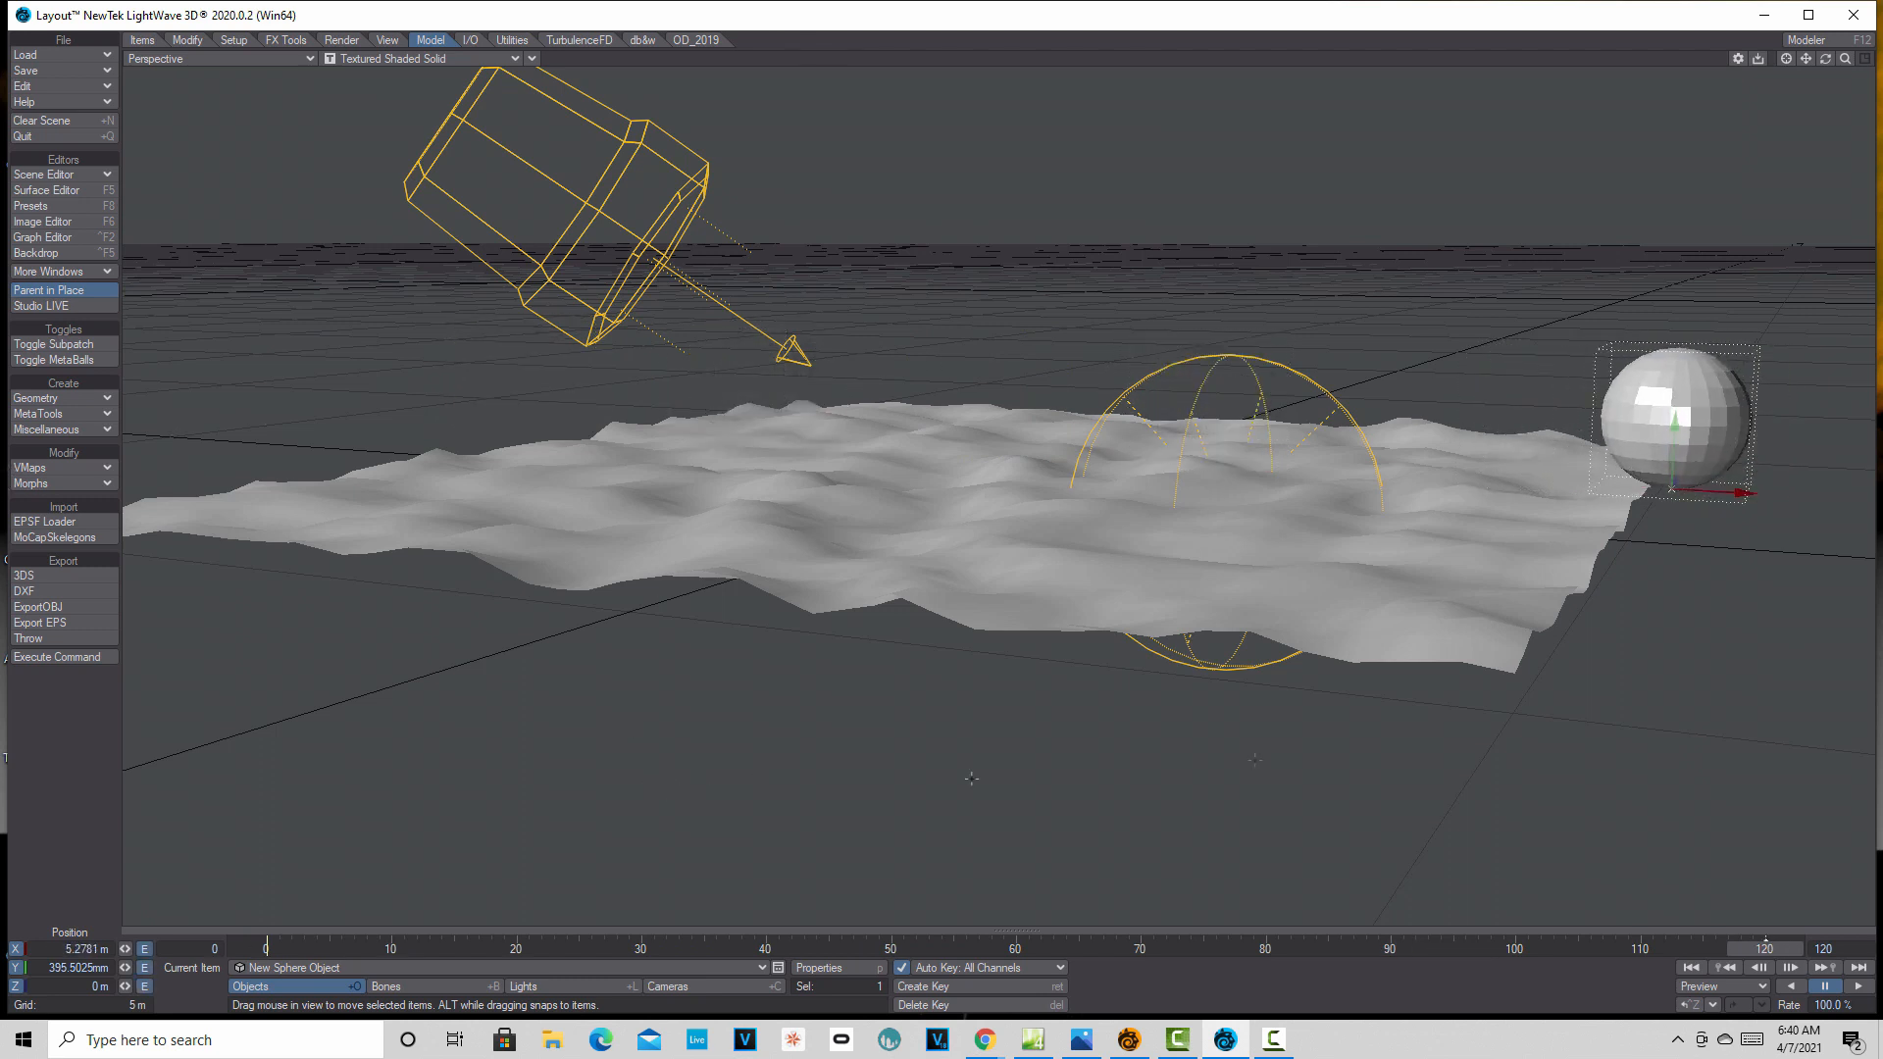
click(1693, 969)
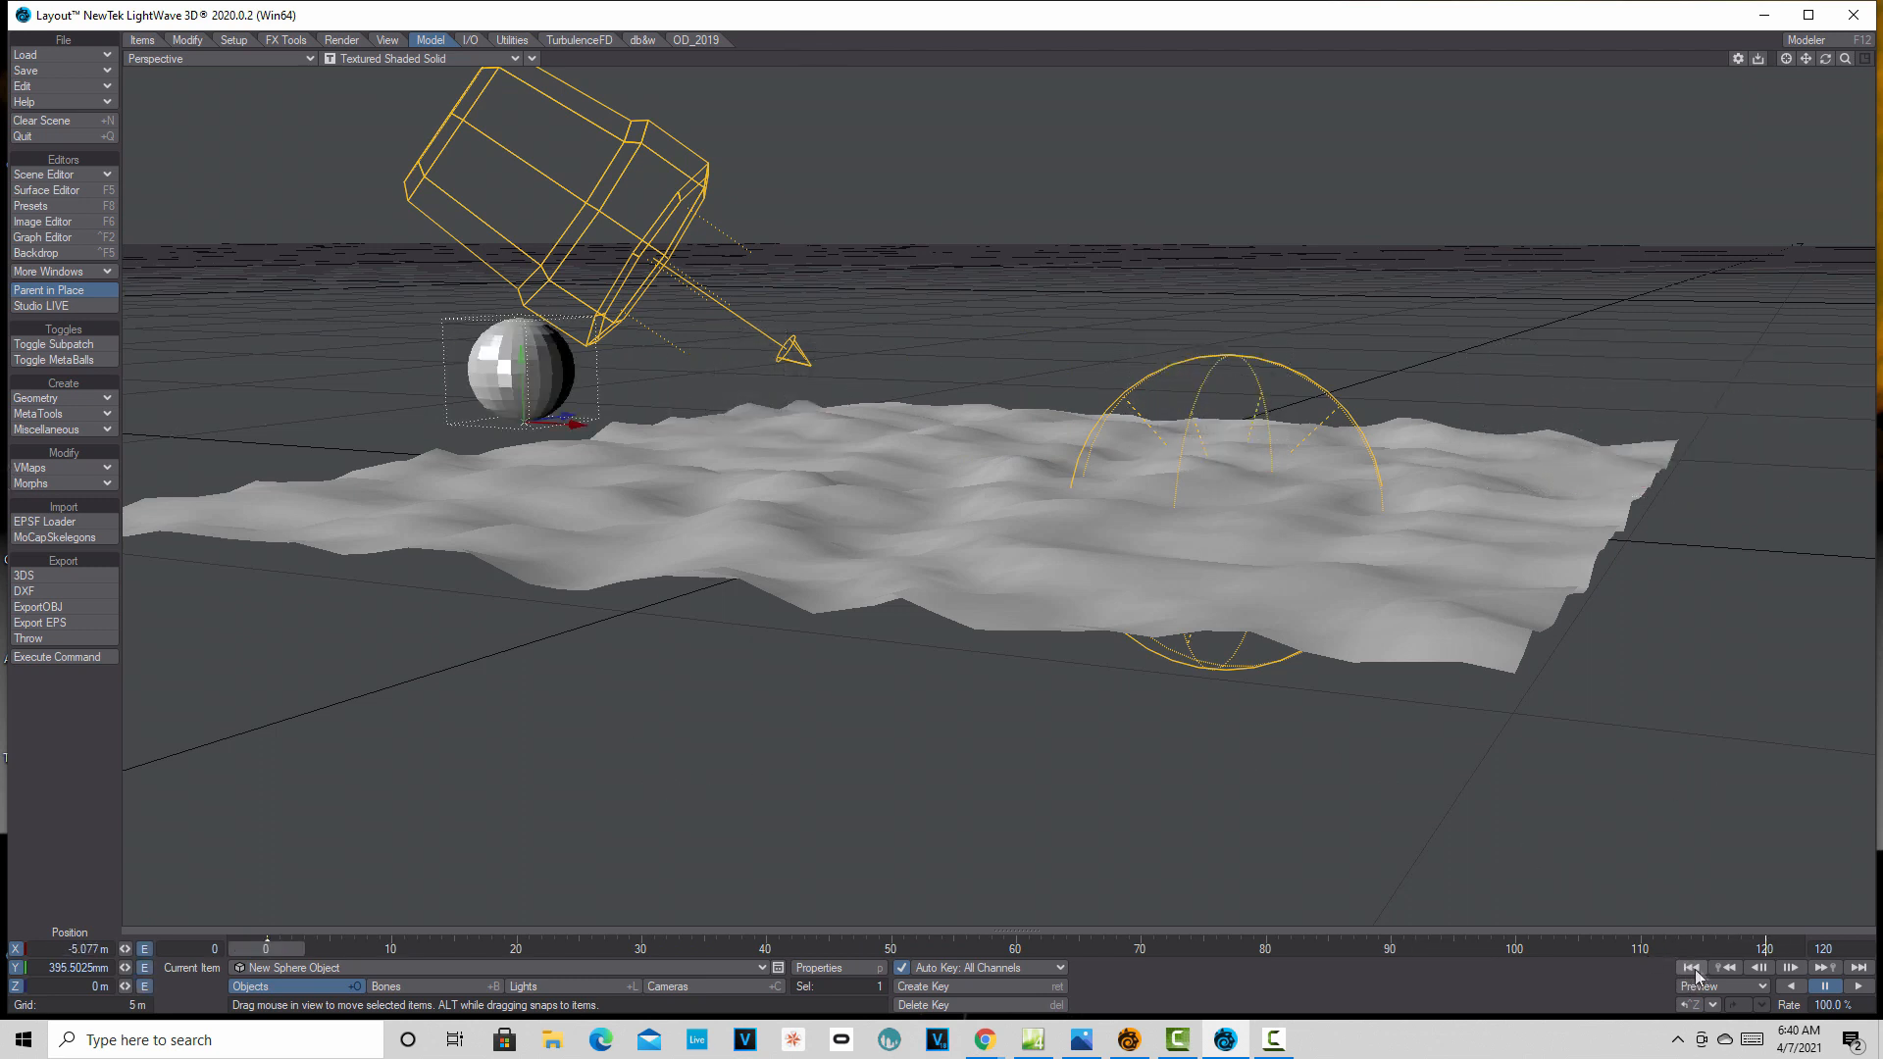
click(1866, 992)
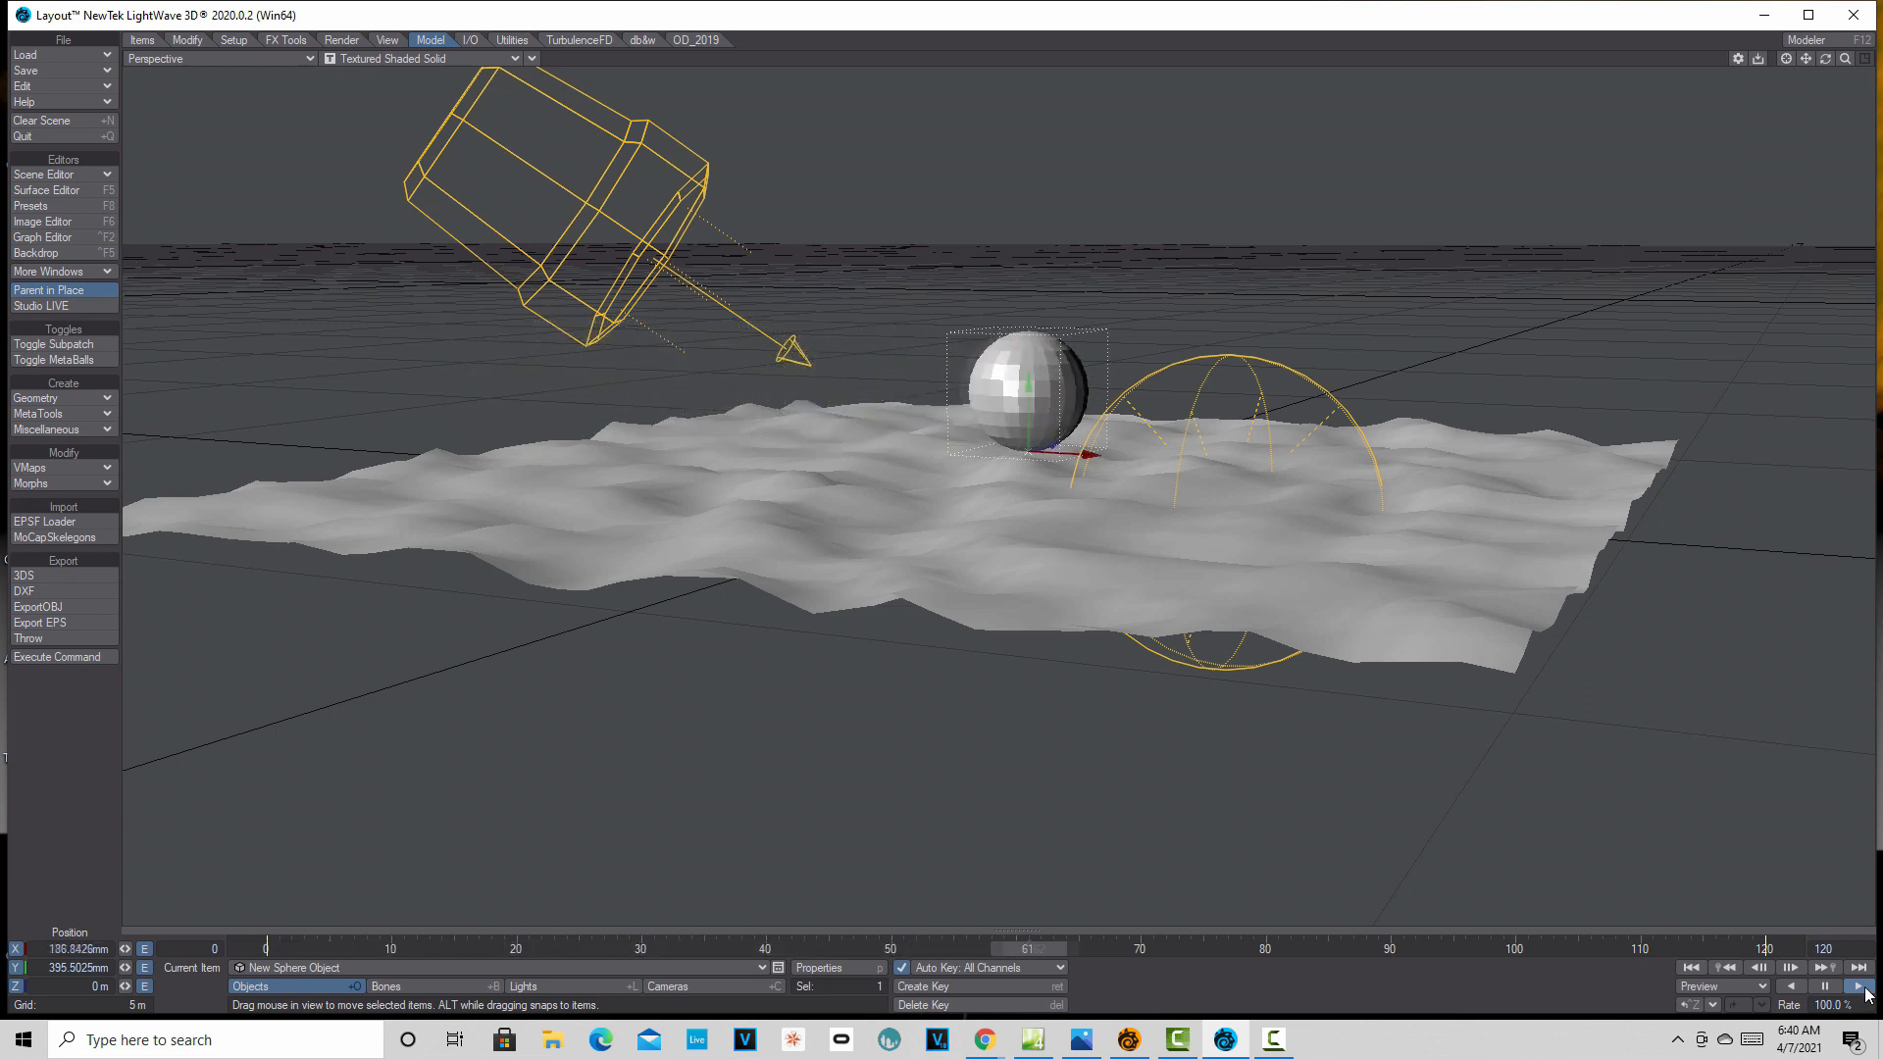
click(1692, 969)
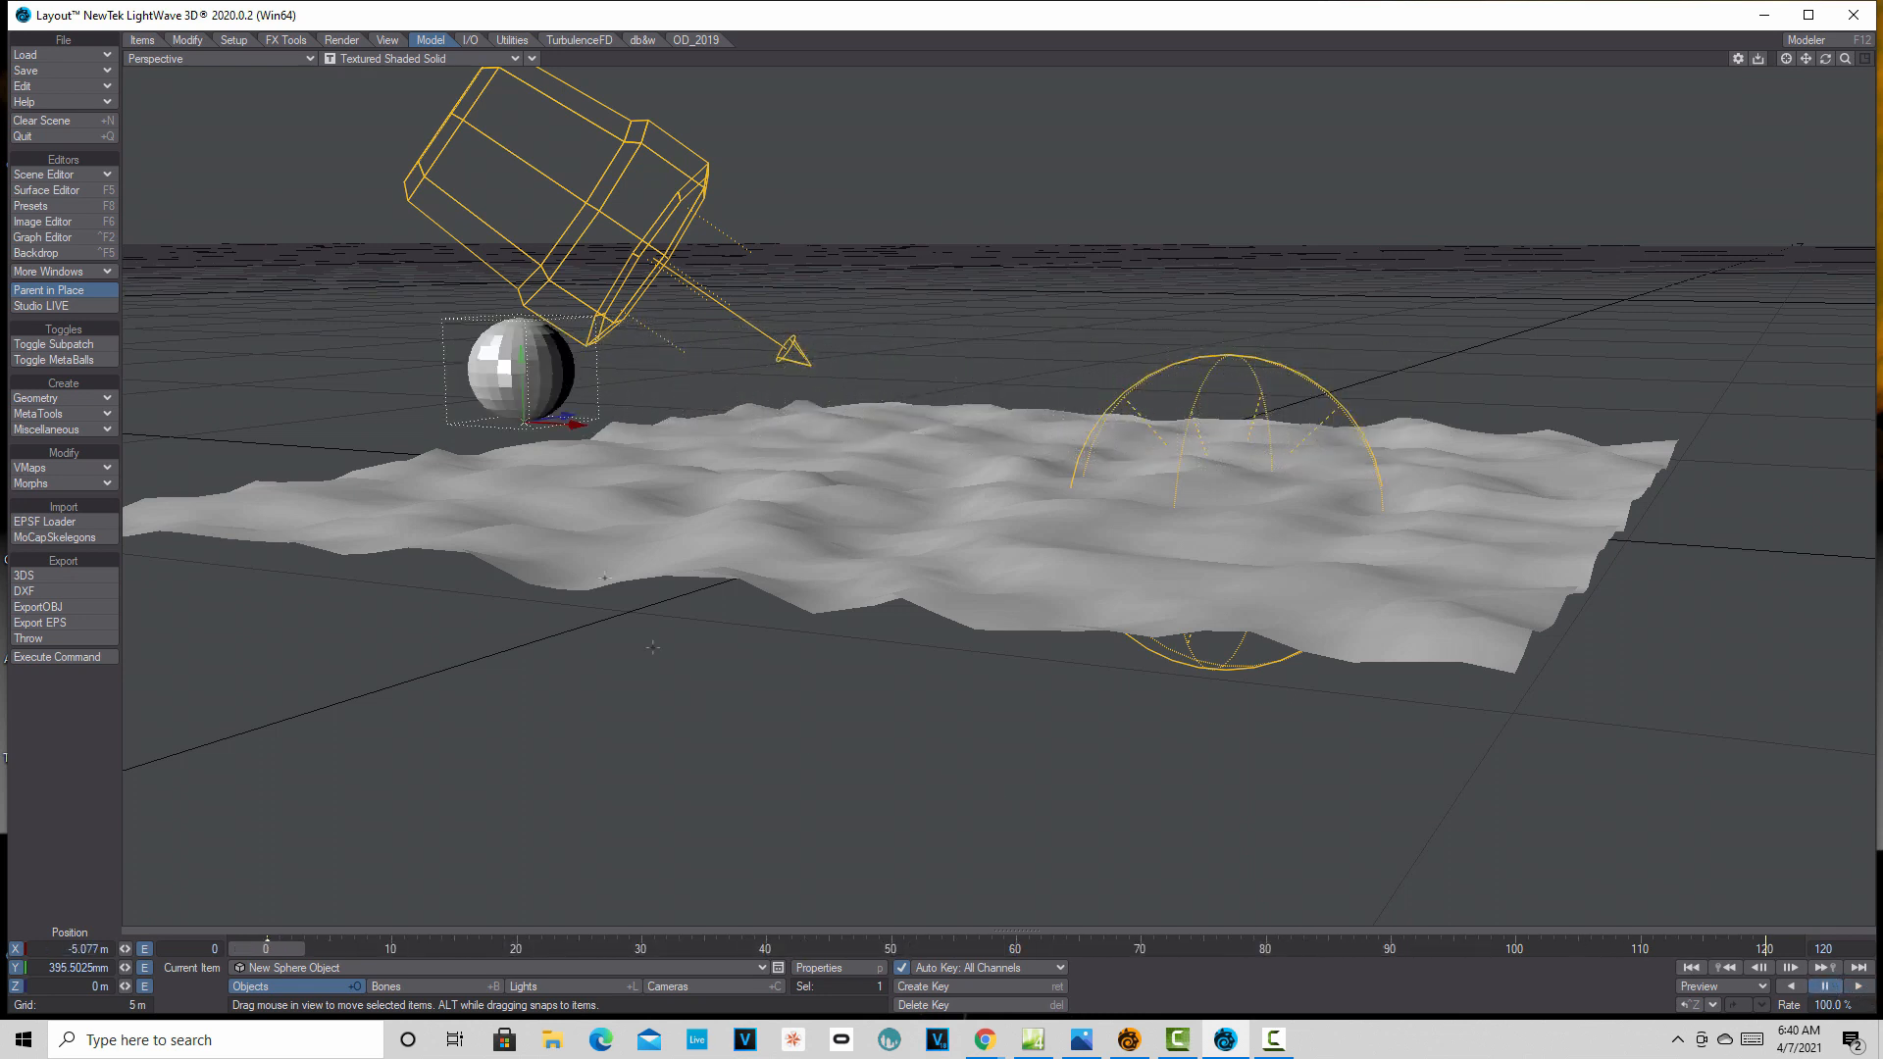
- Add a Nodal Motion modifier to the new sphere and place a Ray Cast Geometry node in its node graph
key(m)
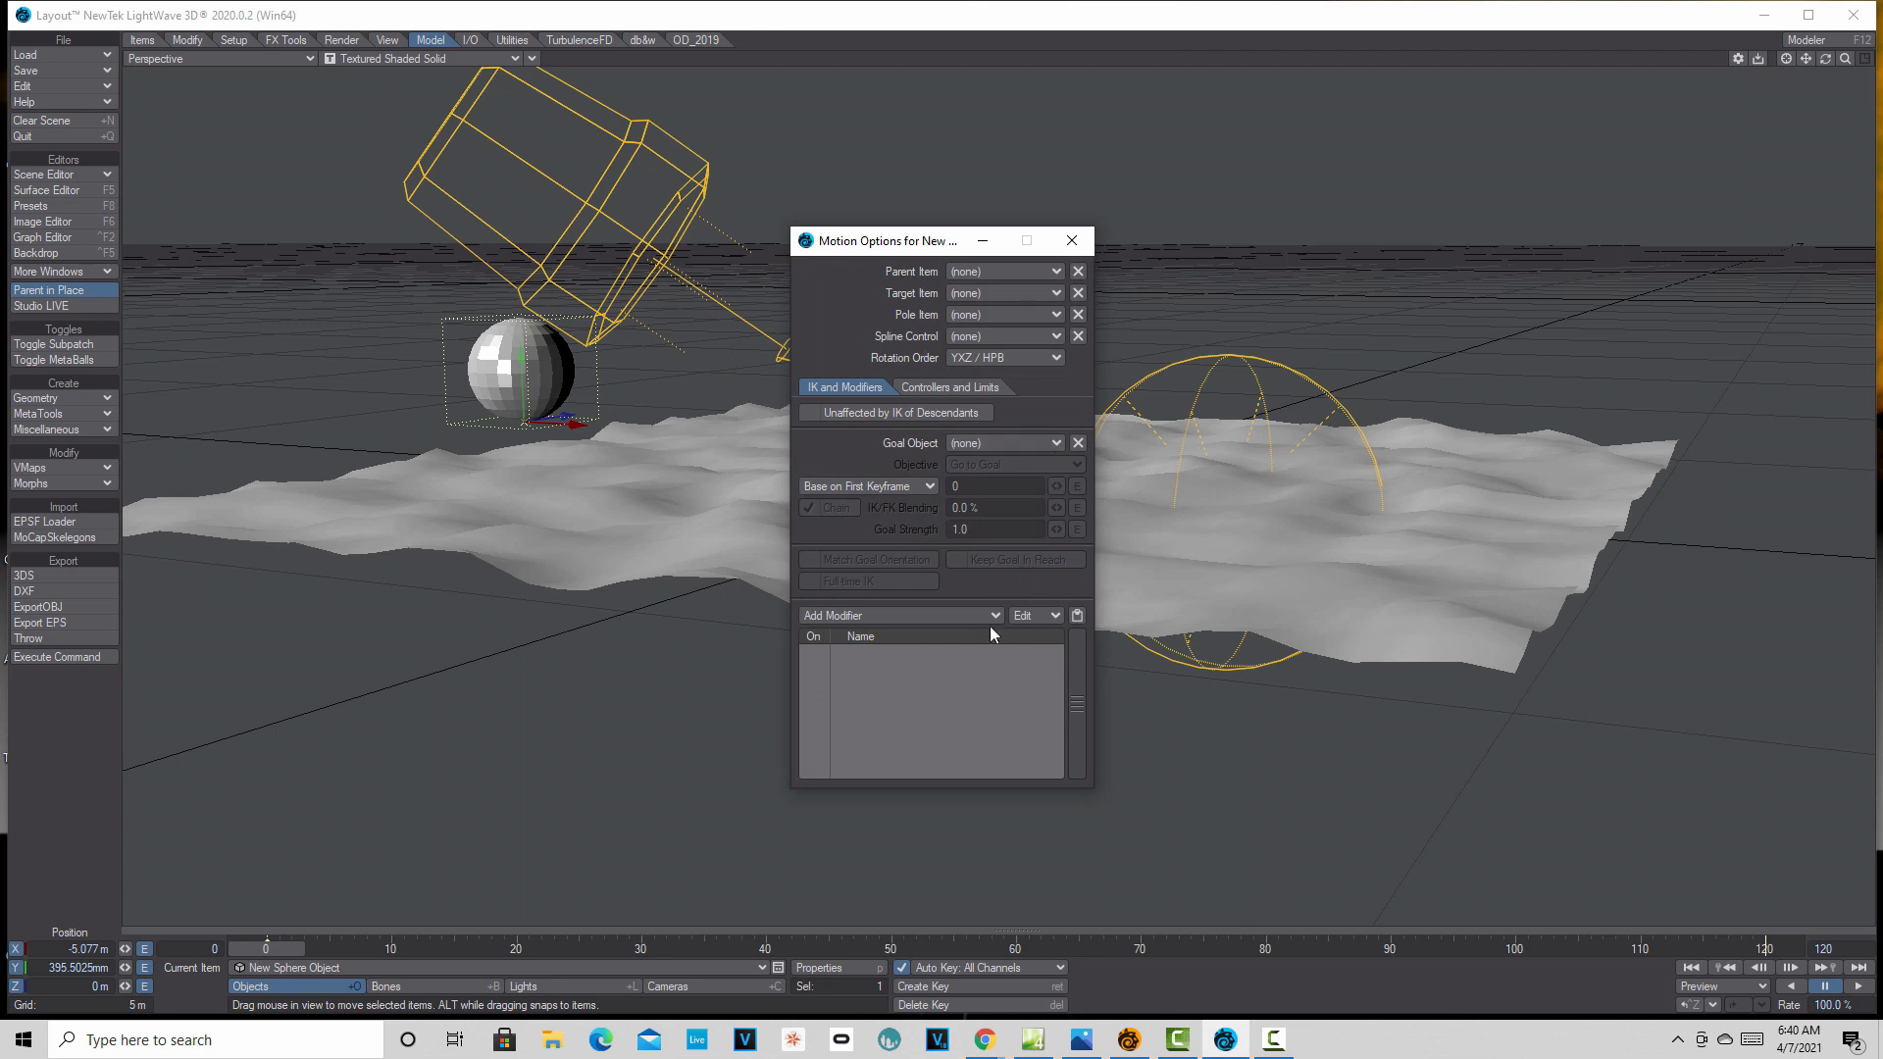
click(985, 621)
click(991, 647)
double_click(920, 652)
drag(86, 285, 1033, 473)
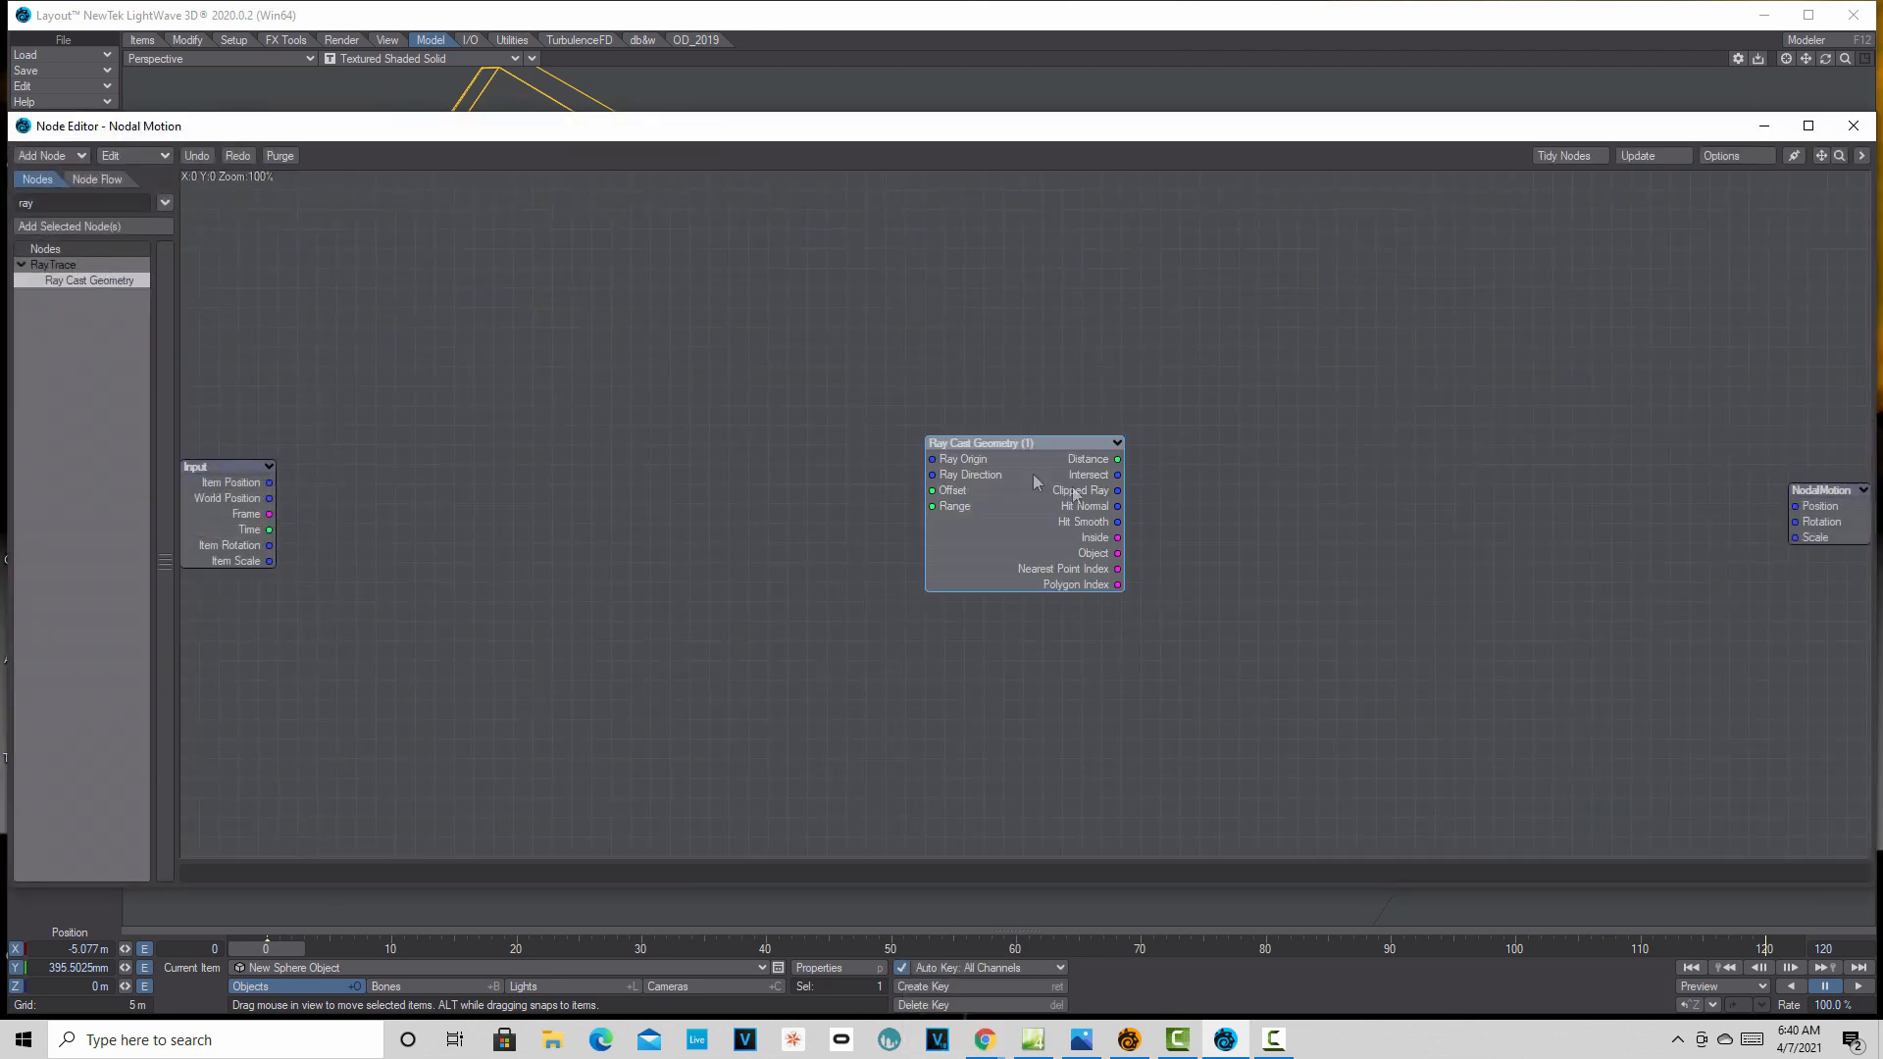
- Activate New Ground Plane Object in the Ray Cast Geometry node and connect Intersect to the NodalMotion Position input
double_click(974, 504)
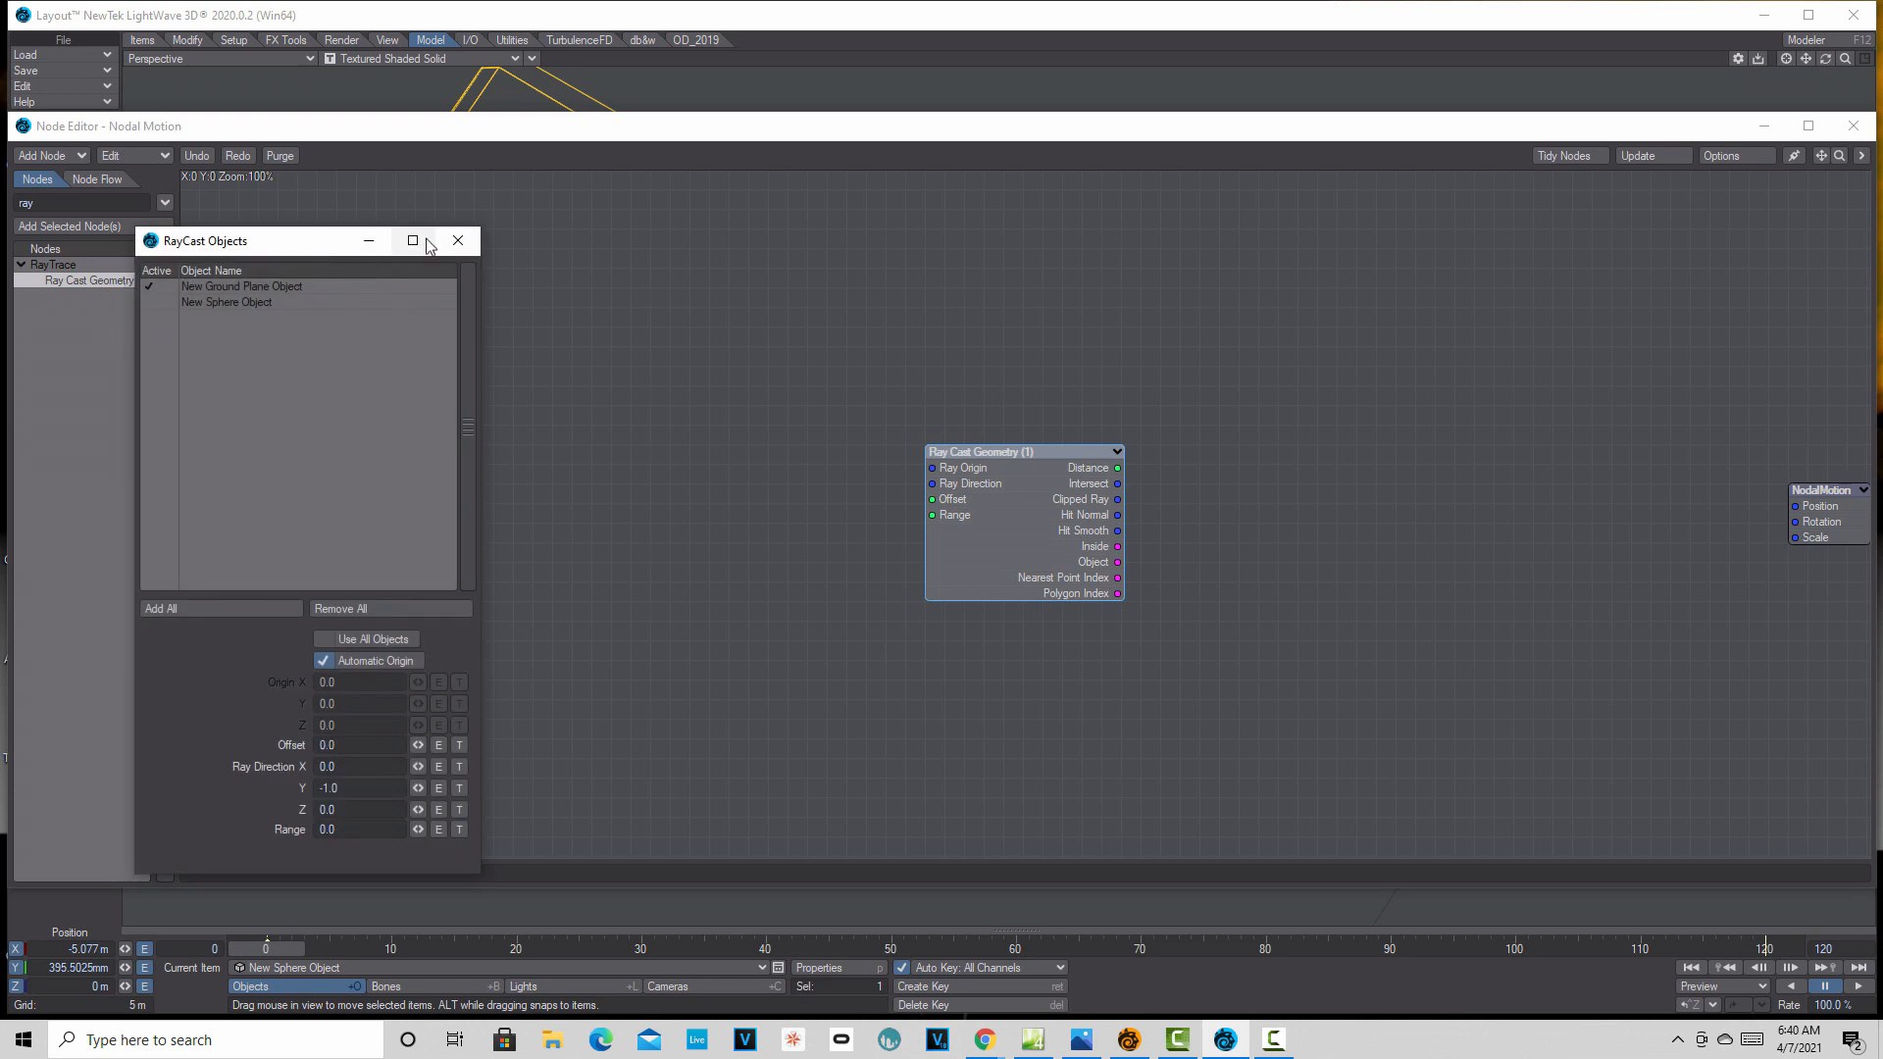
click(457, 240)
drag(1121, 480, 1775, 506)
click(1853, 126)
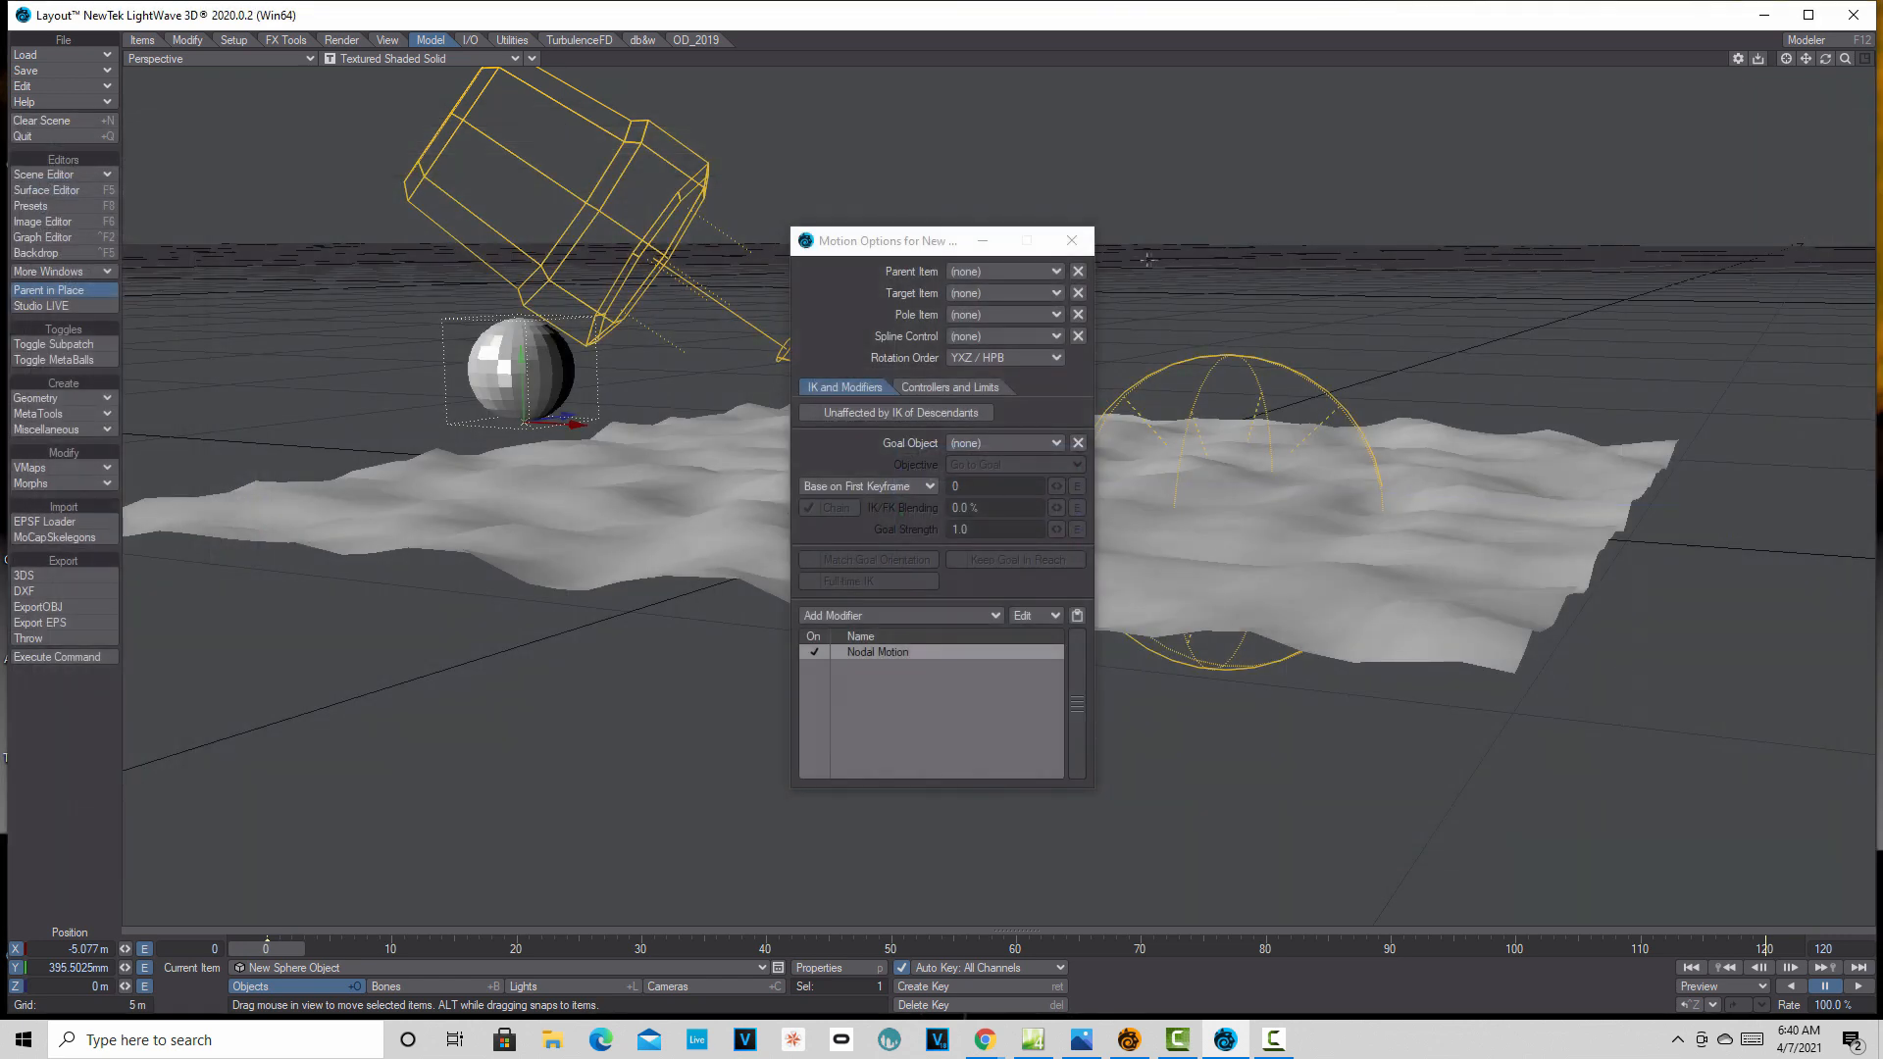
- Close the sphere's motion options, play the animation to check the sphere against the terrain, and return to frame 0
click(1072, 240)
click(1859, 986)
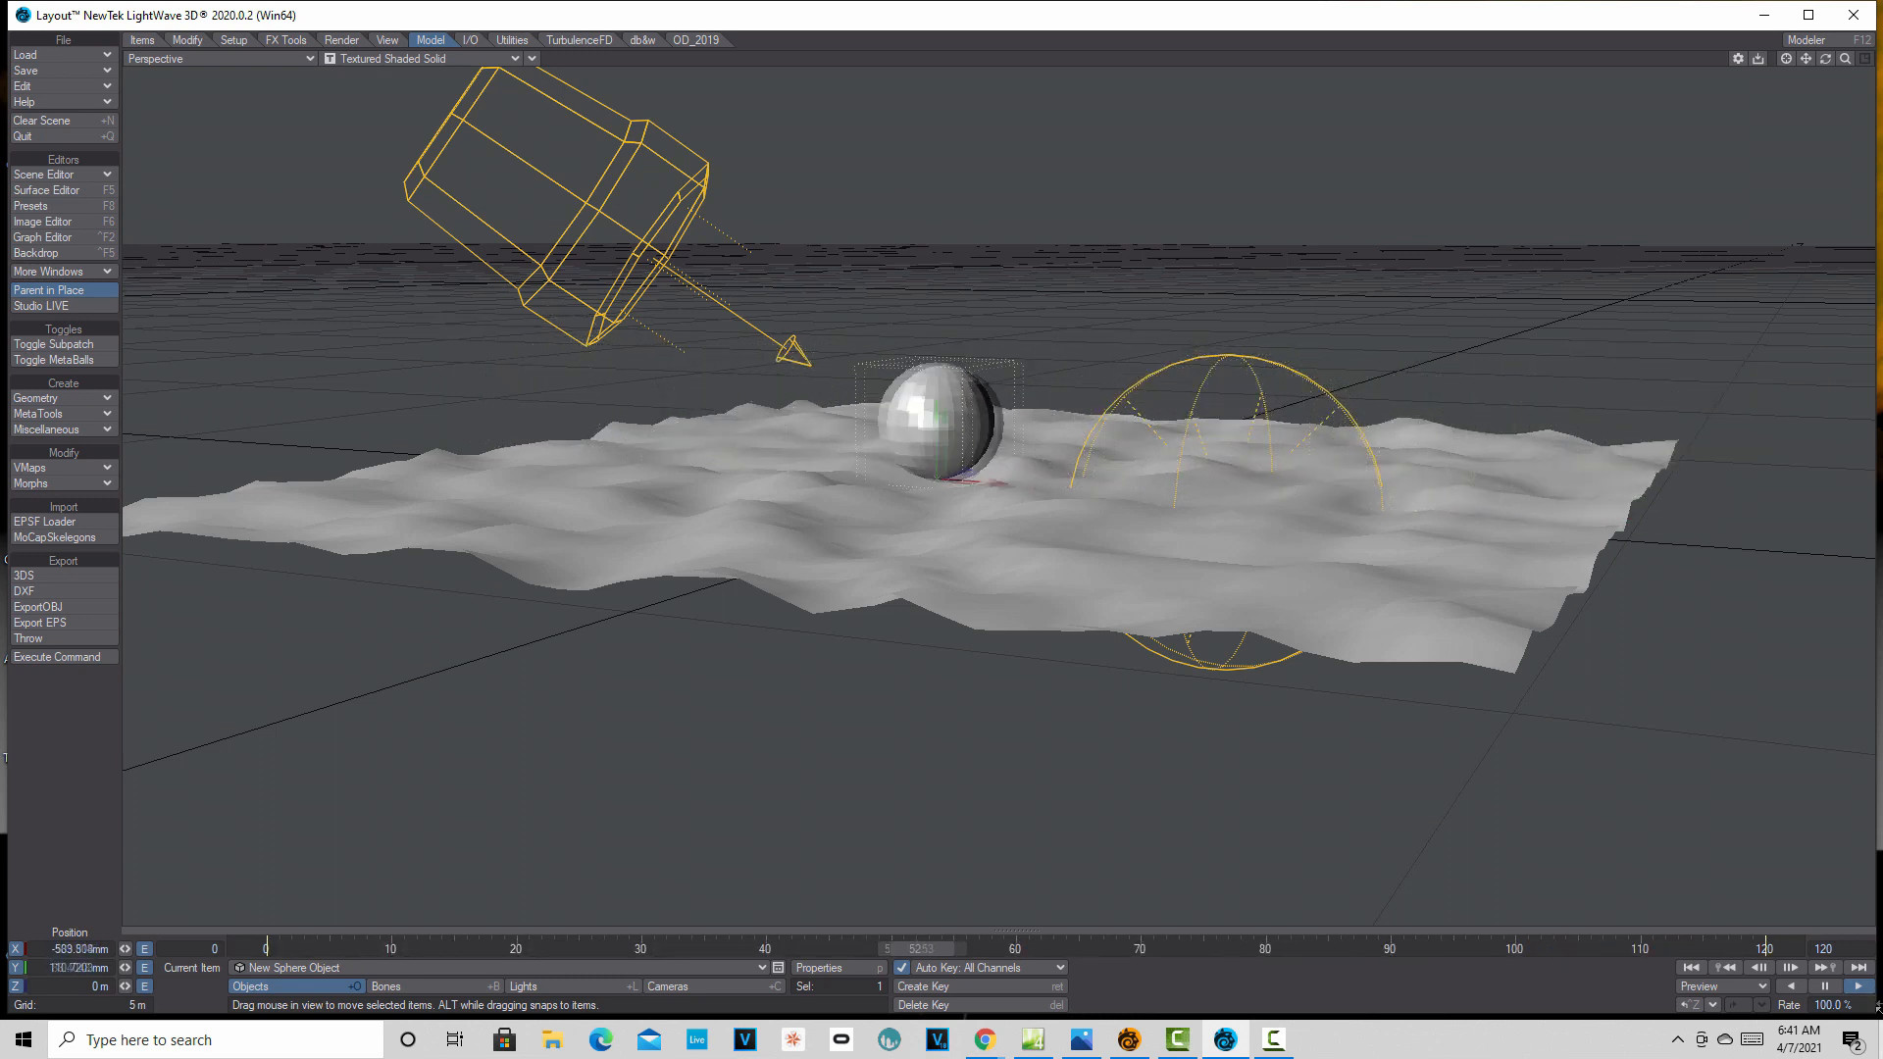
click(1688, 968)
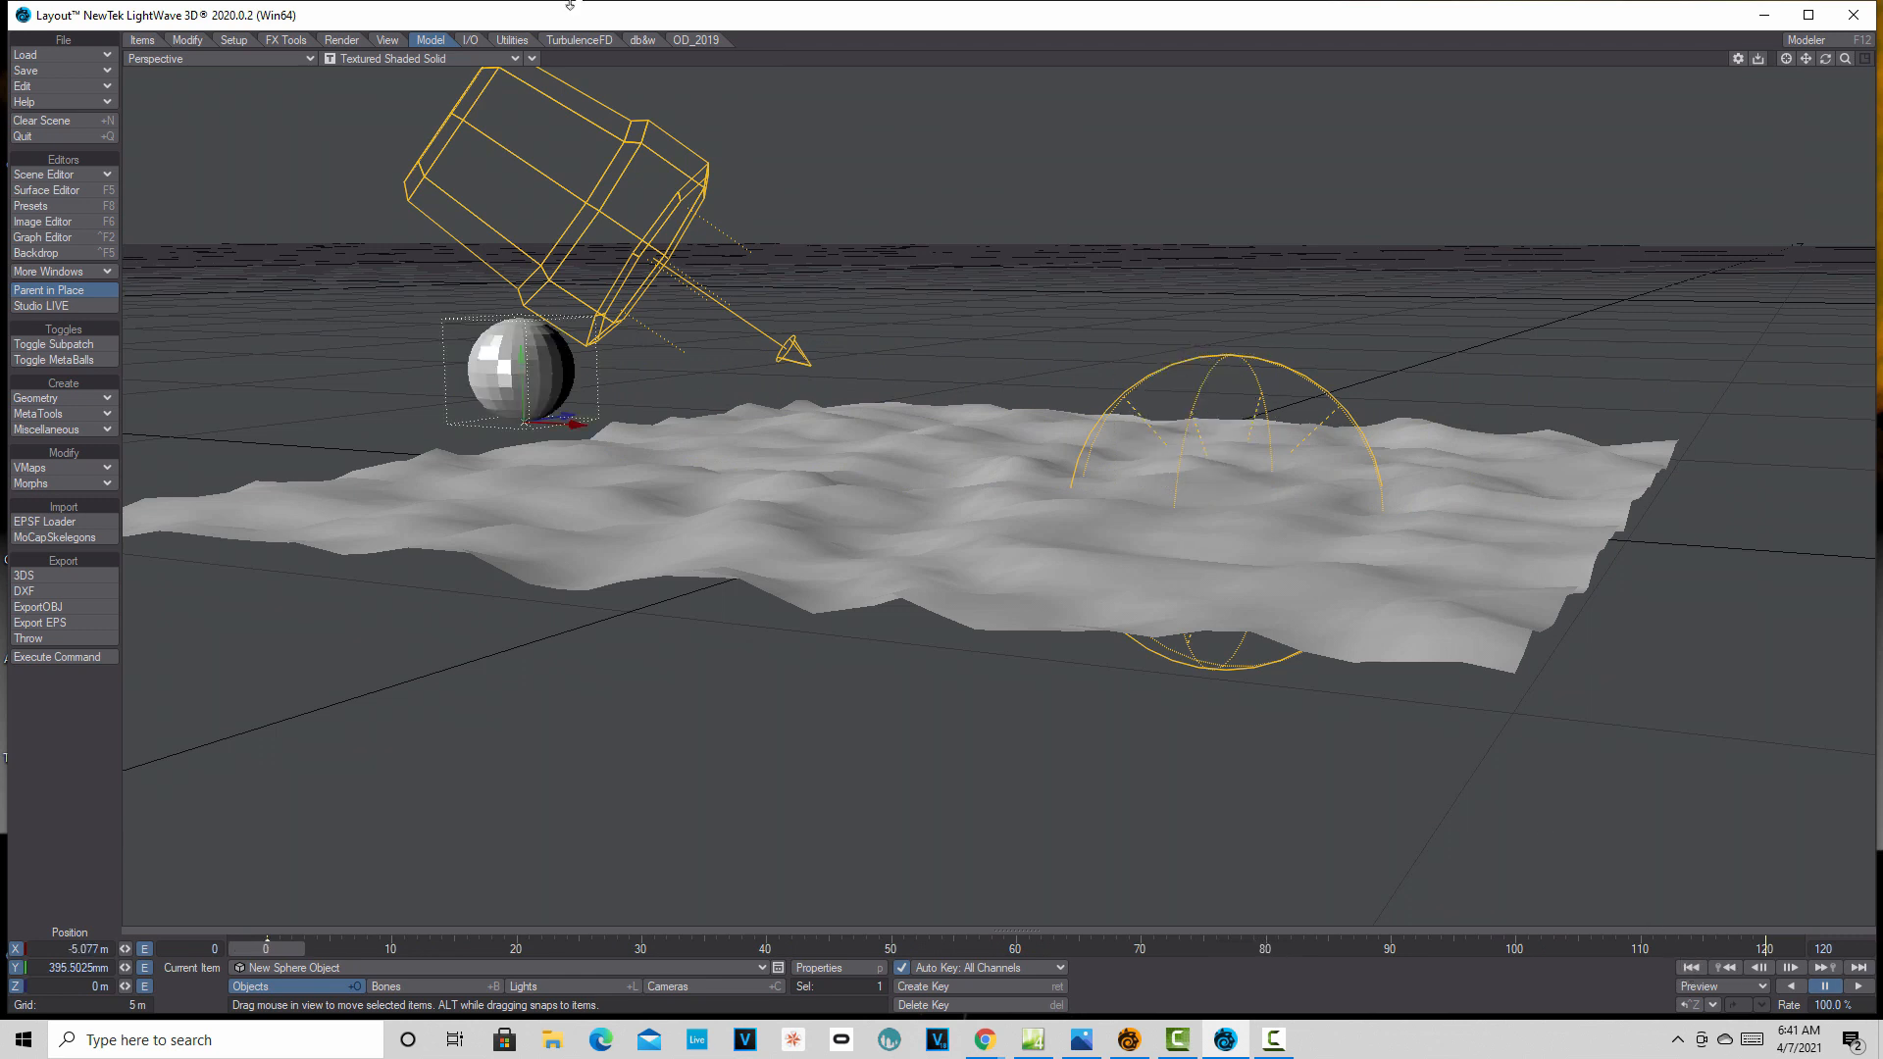
- Read the ybot (1).fbx character file through the FBX Interchange and transfer its assets into the local scene
click(471, 39)
click(41, 344)
click(1210, 387)
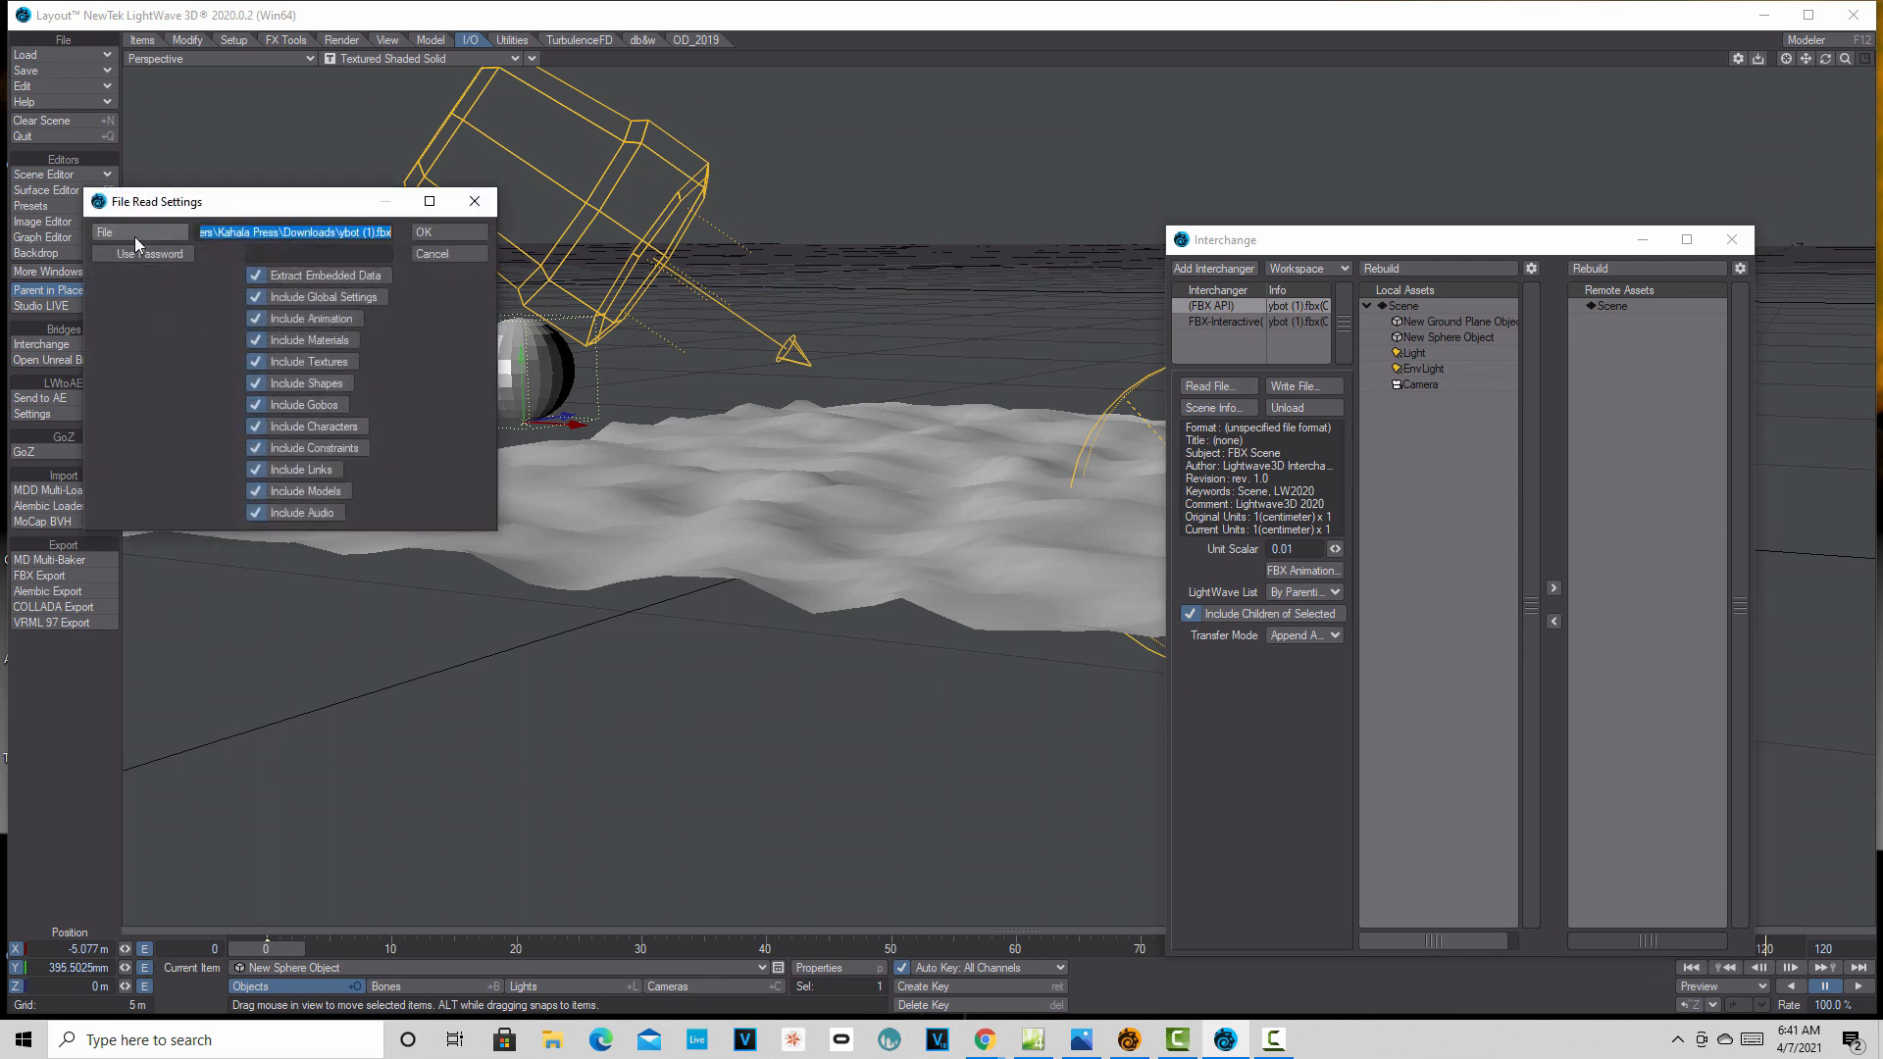
click(450, 231)
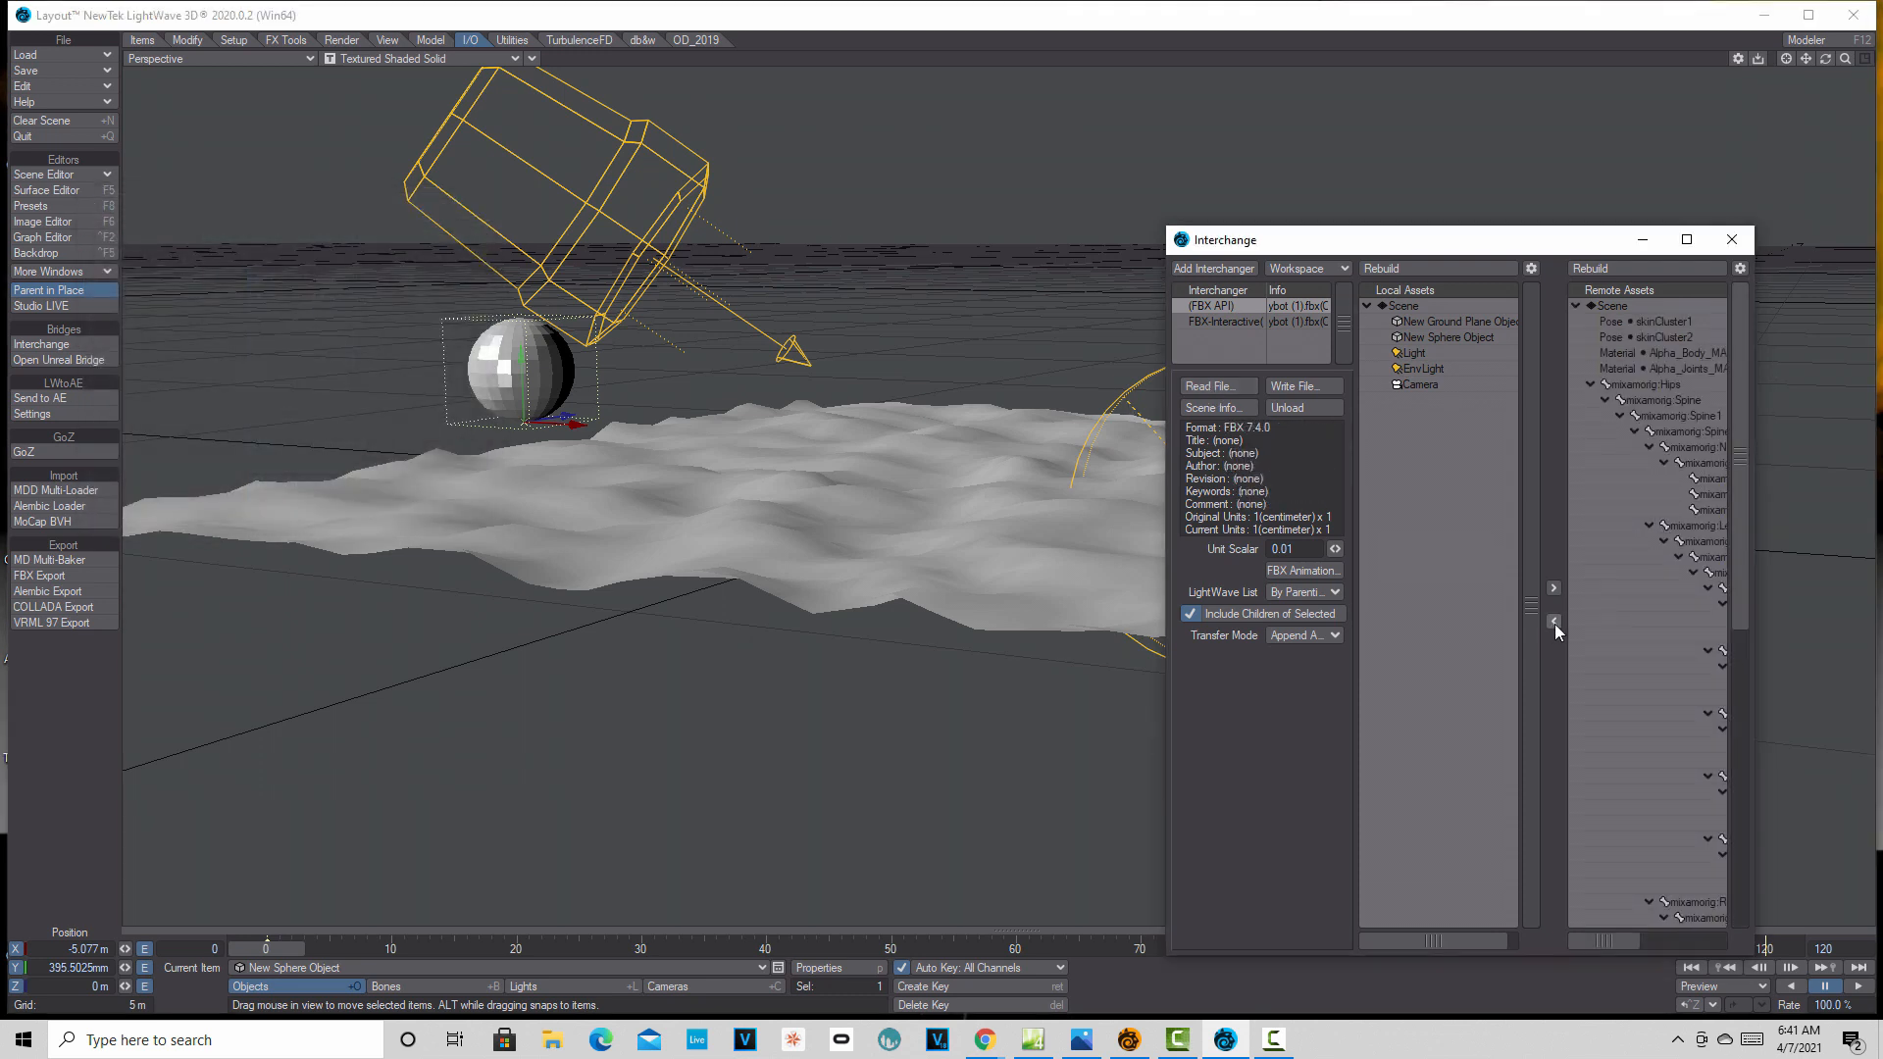
click(1554, 620)
click(1732, 239)
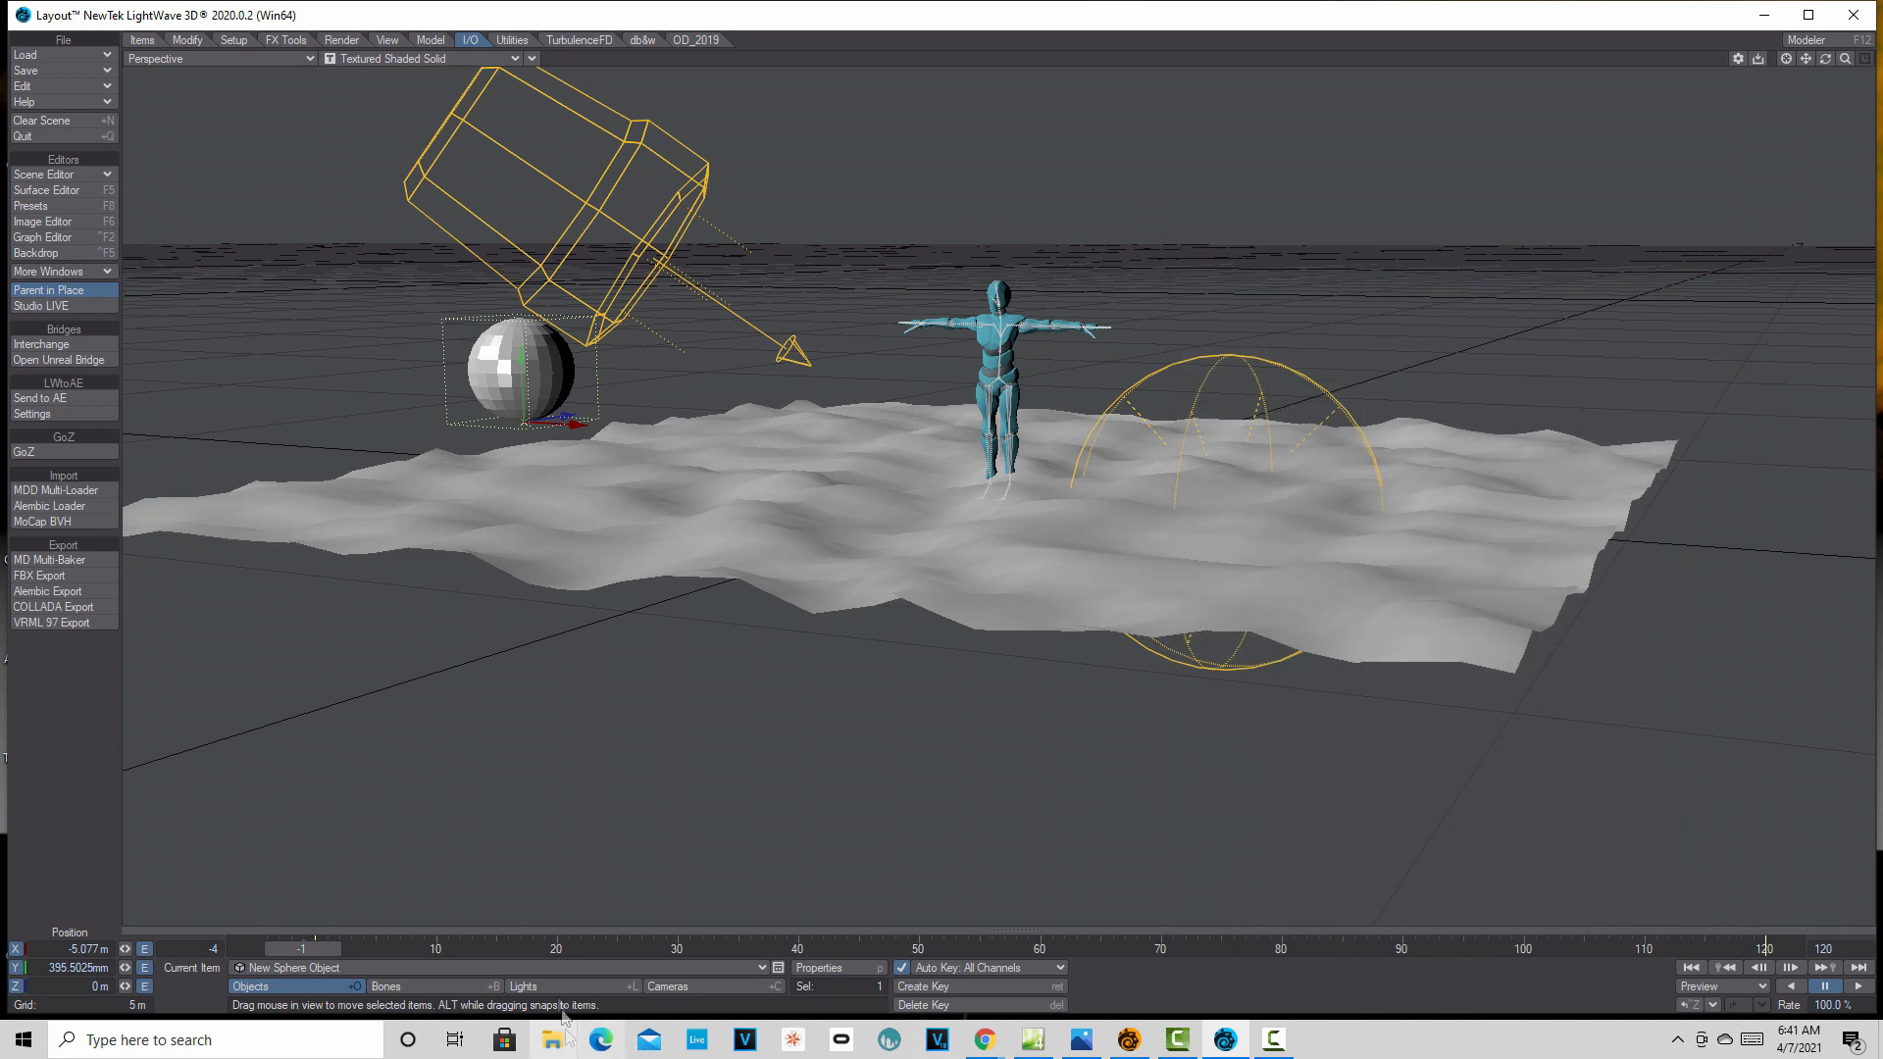
- Select Skeleton_mixamorig:Hips, try moving it to X about -4.05 m and Y about 989 mm, and set the timeline's first frame to 0
click(765, 967)
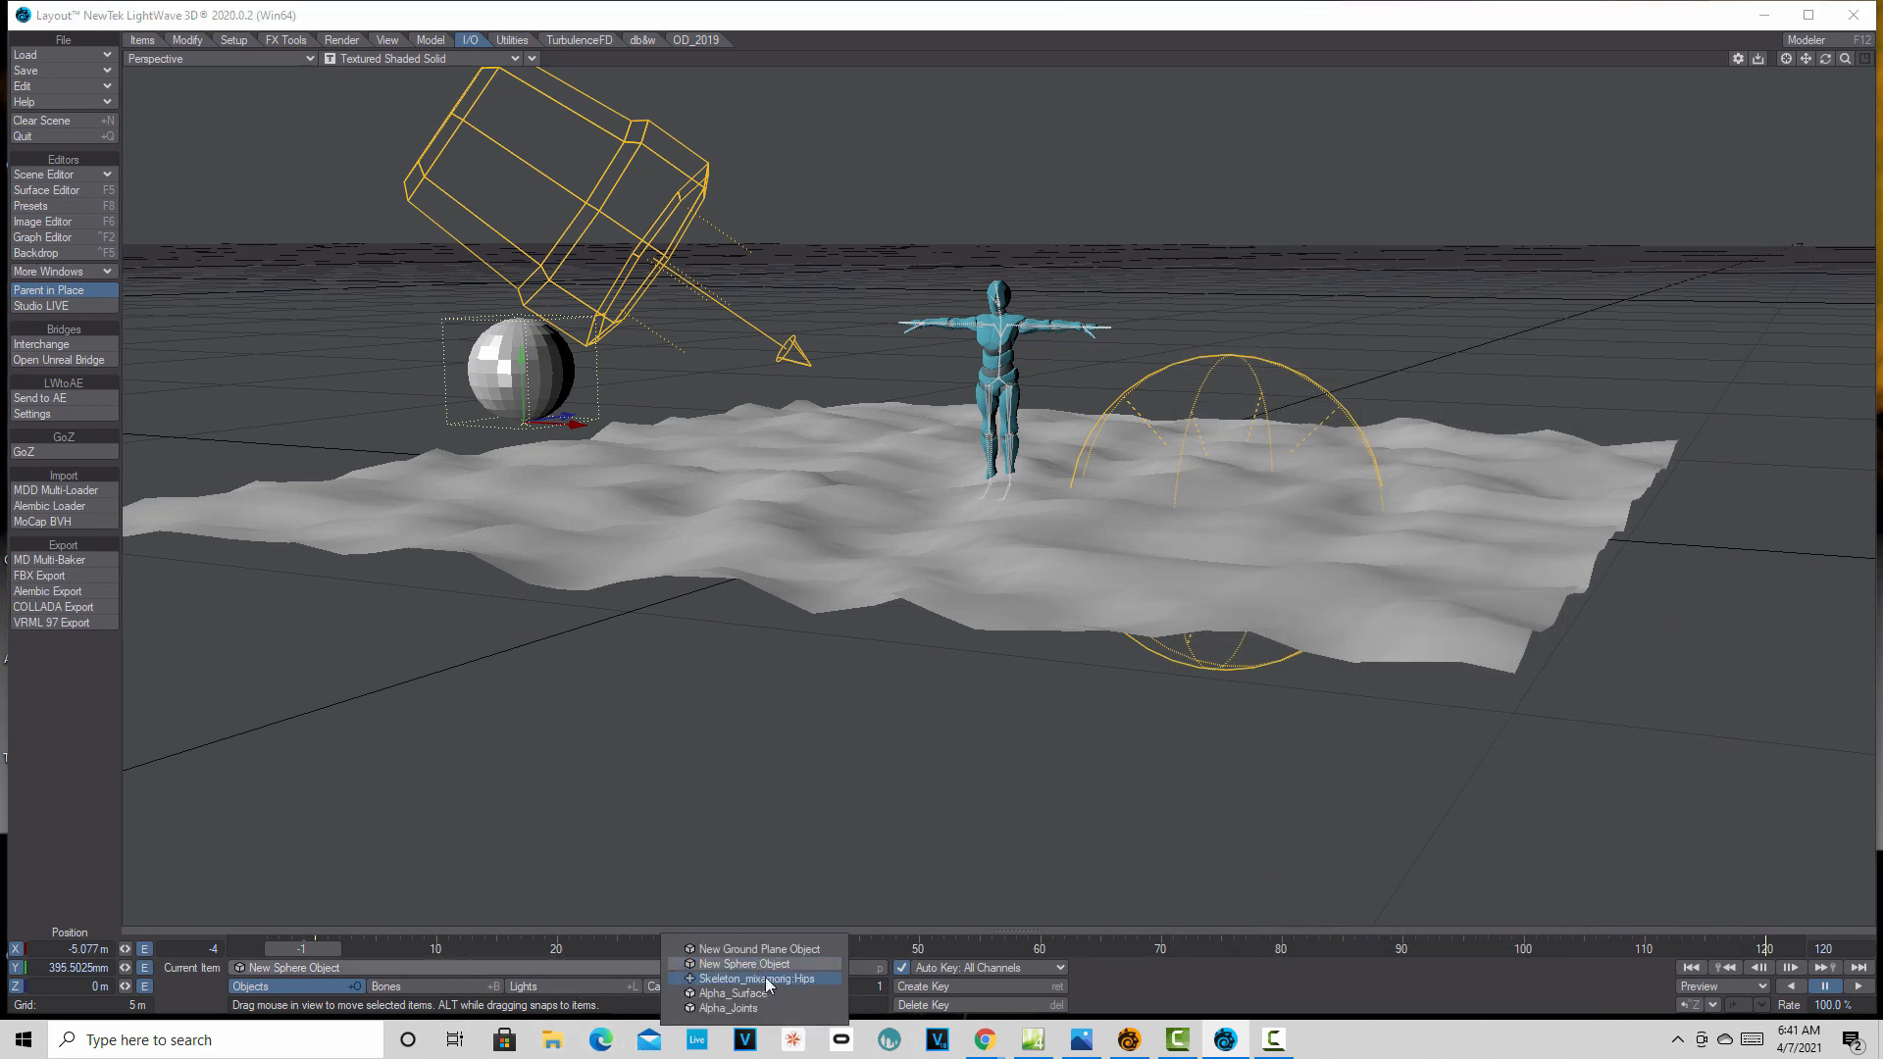
click(775, 978)
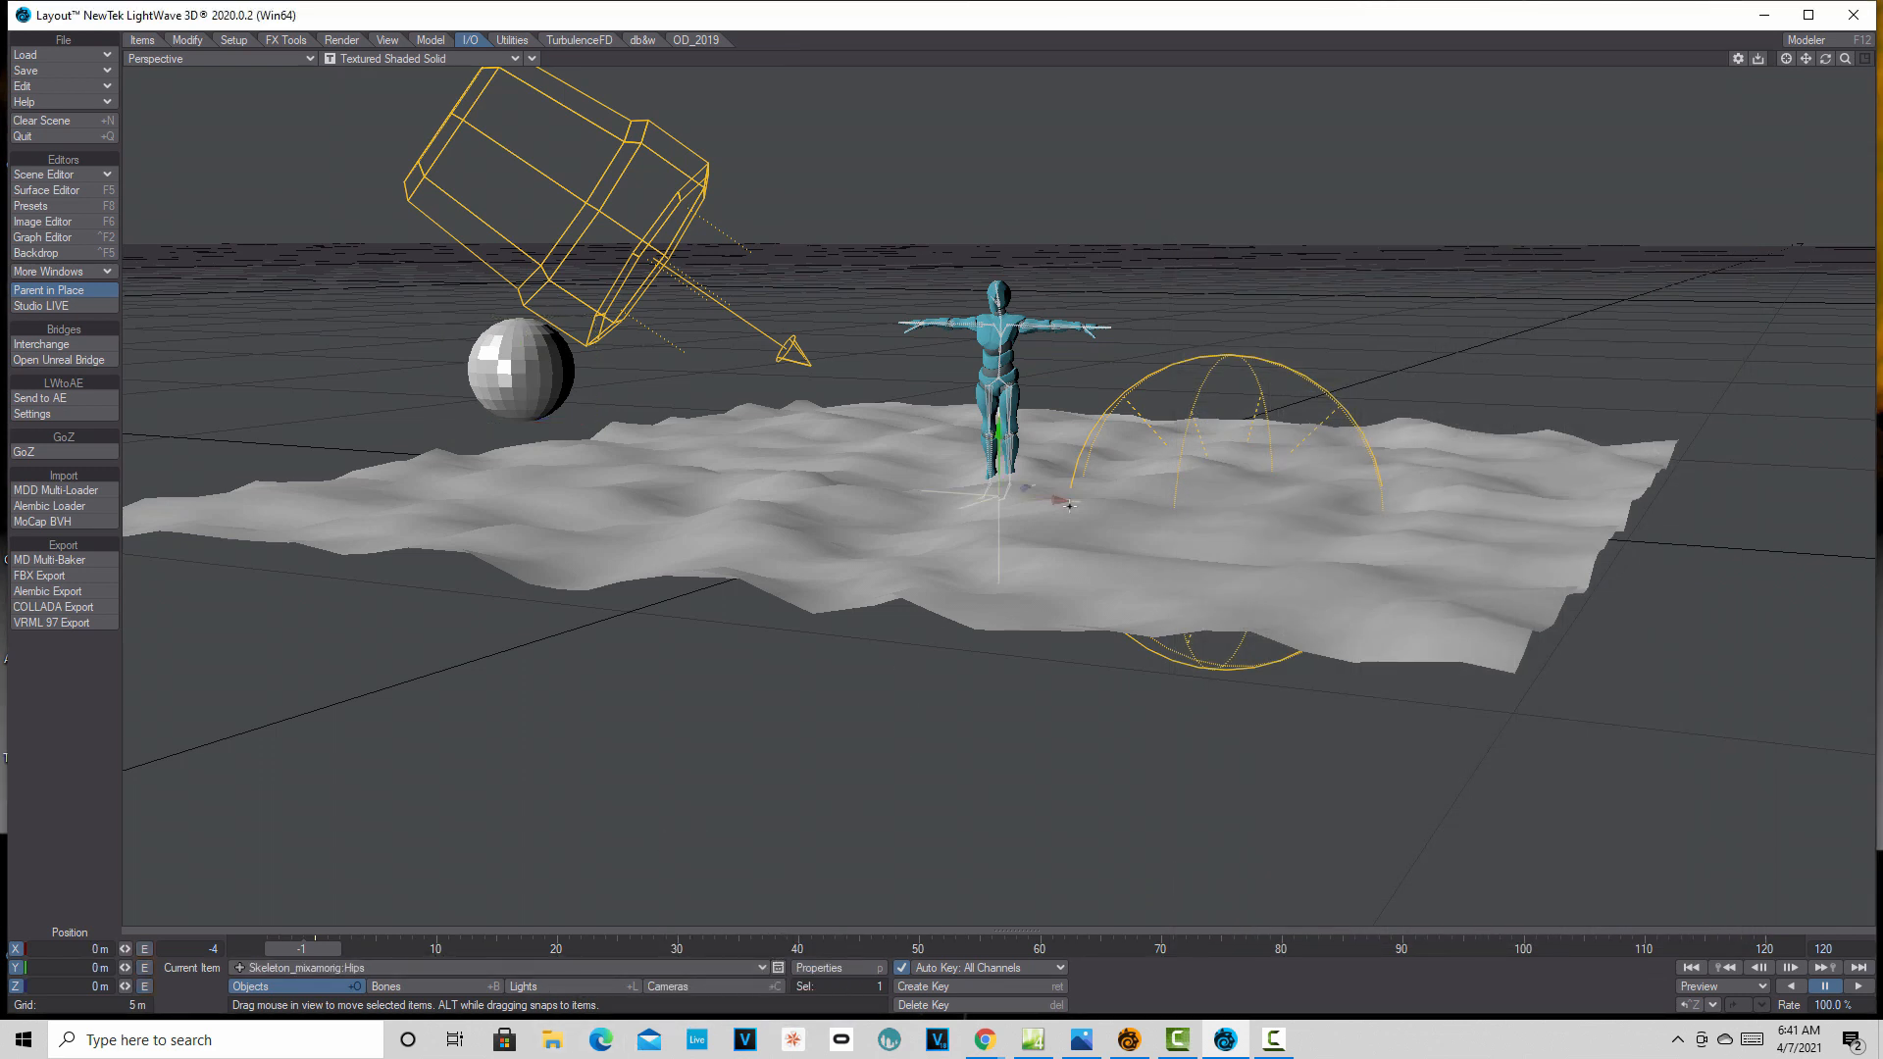
drag(1065, 501, 1006, 449)
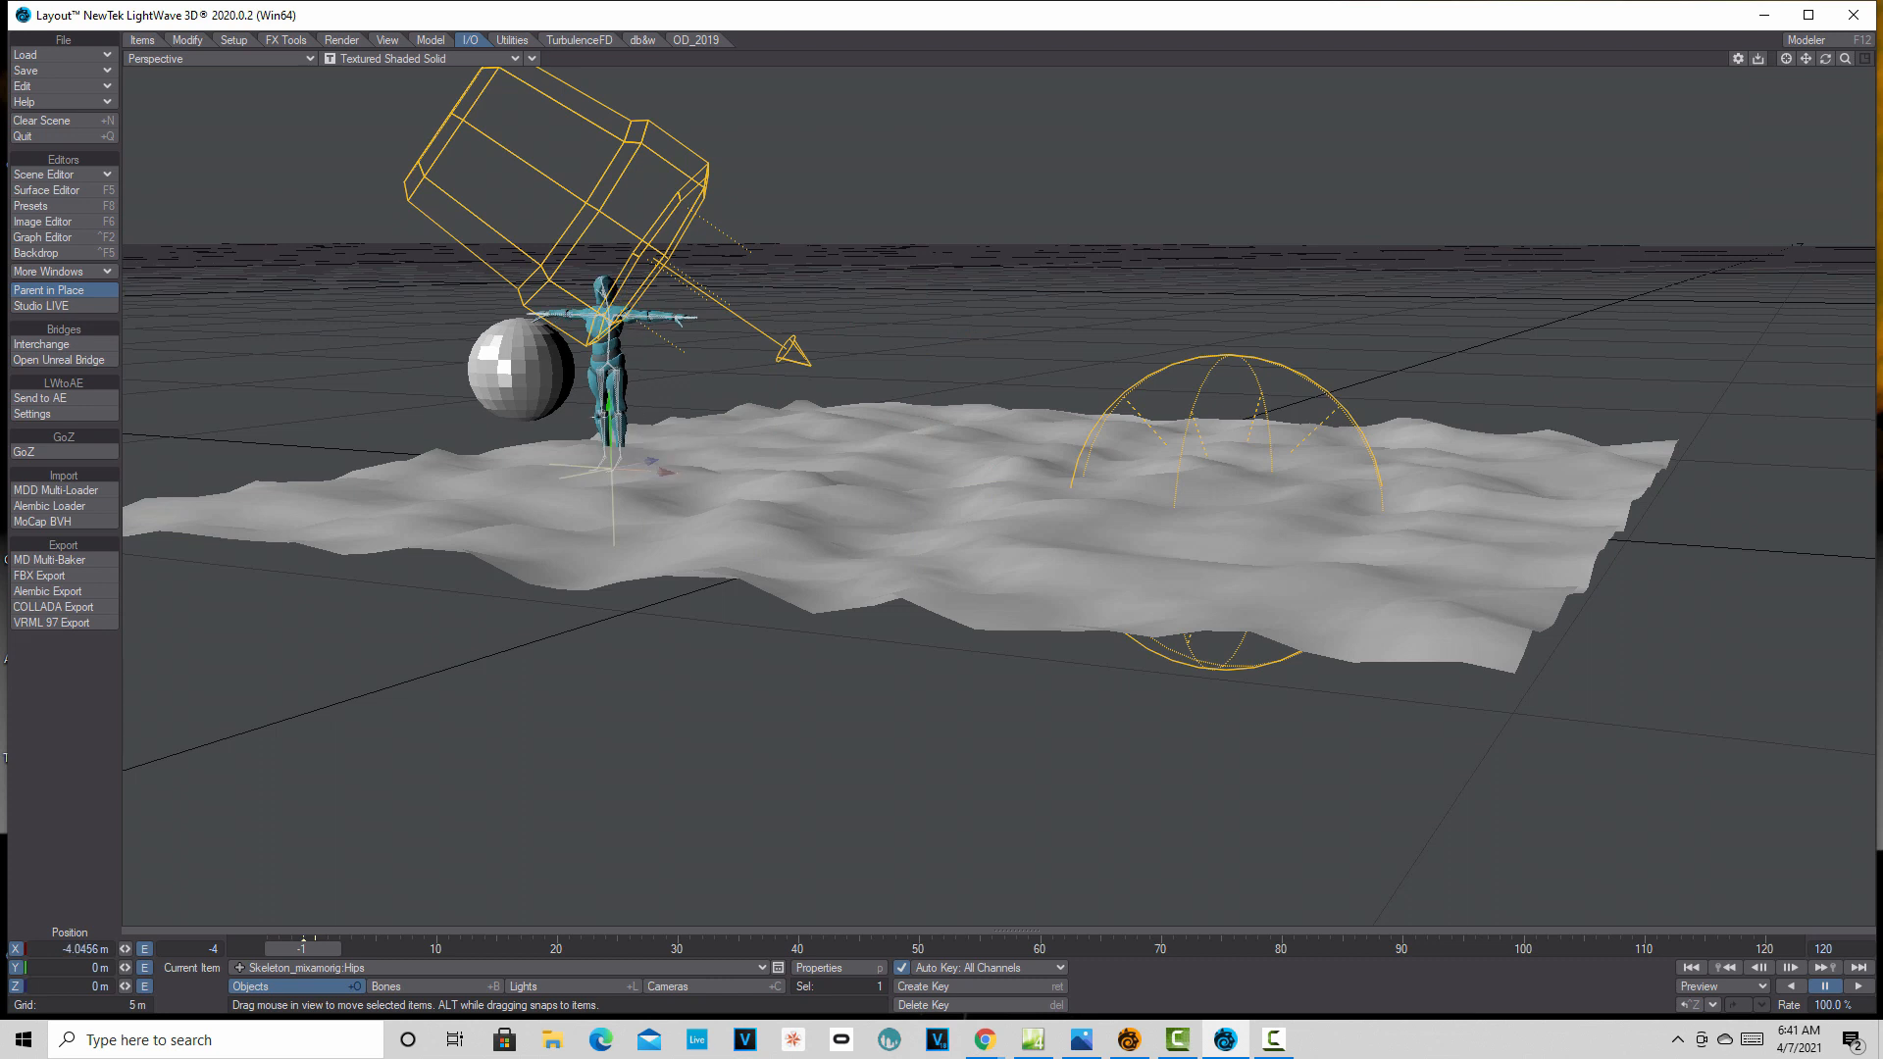
right_drag(608, 461, 608, 363)
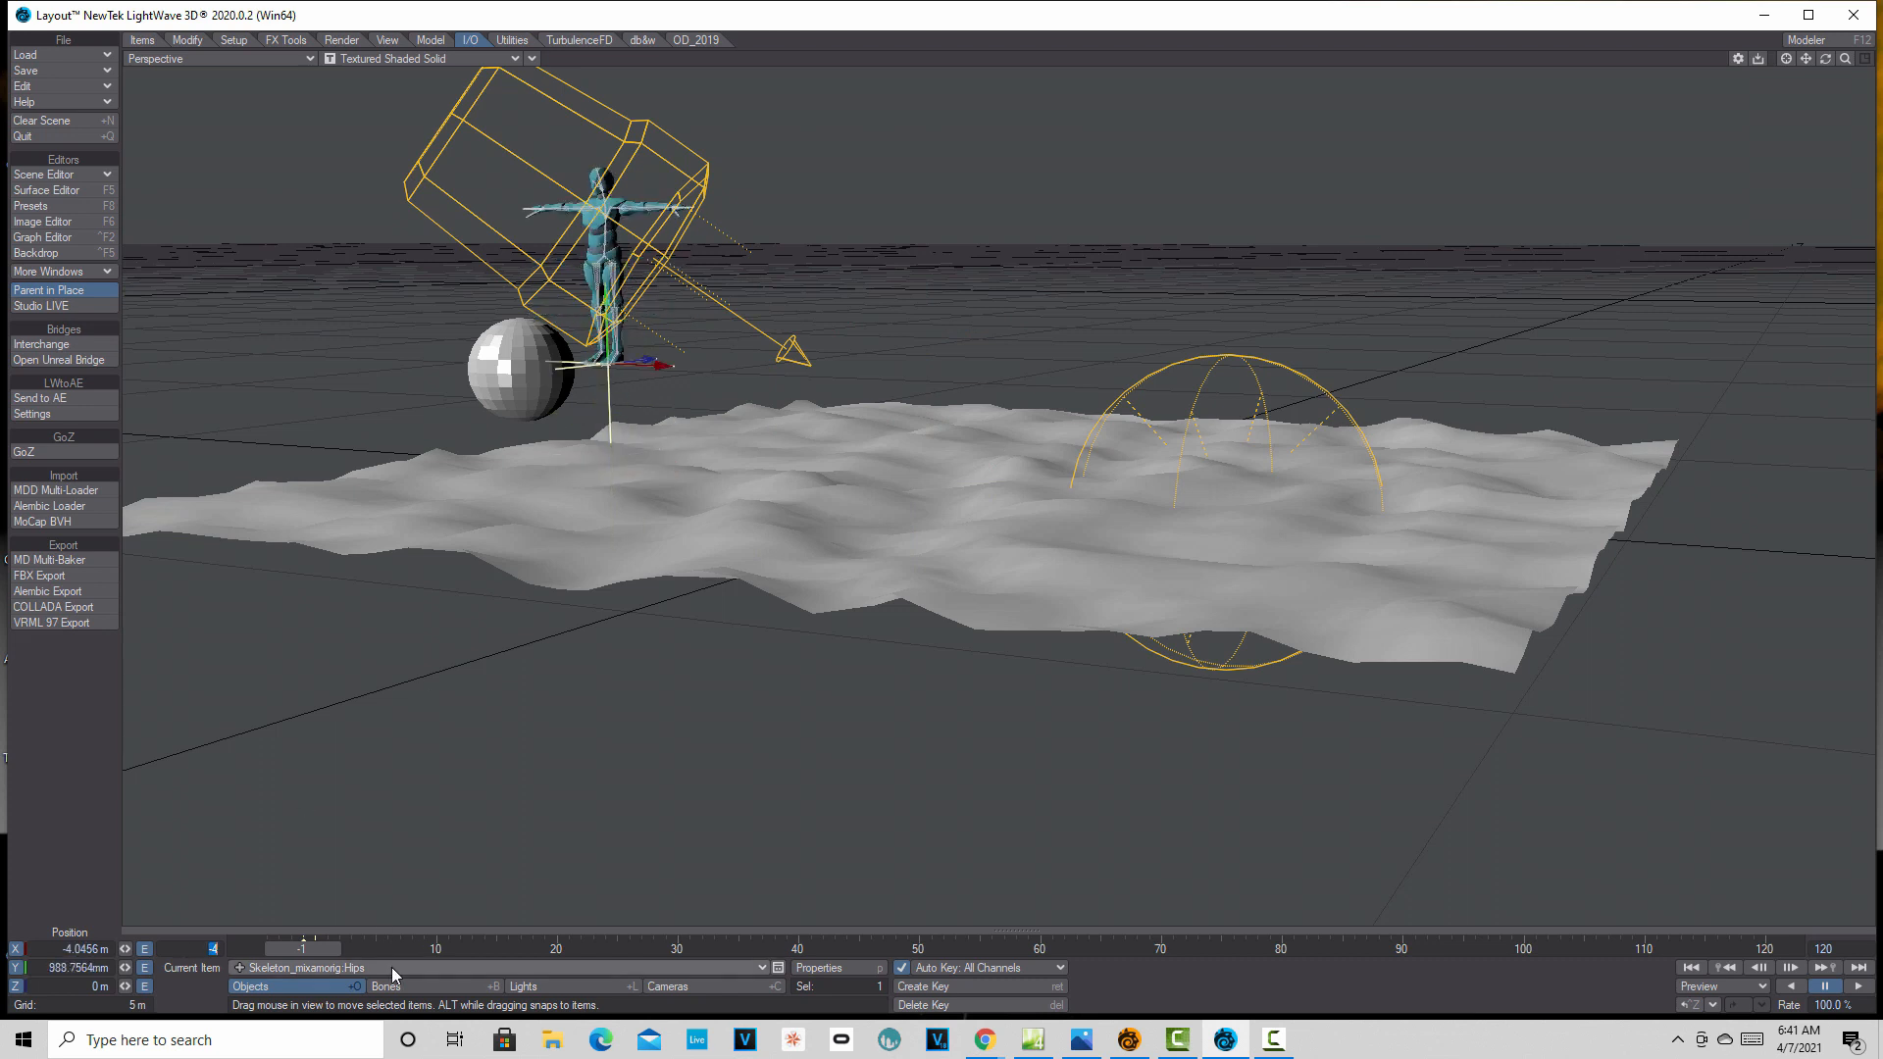
text(0)
key(Tab)
- Keyframe the skeleton from X about -6.52 m at frame 0 to 4.97 m at frame 120, at Y about 692 mm and Z about -1.18 m
drag(998, 429, 998, 346)
drag(1064, 419, 474, 598)
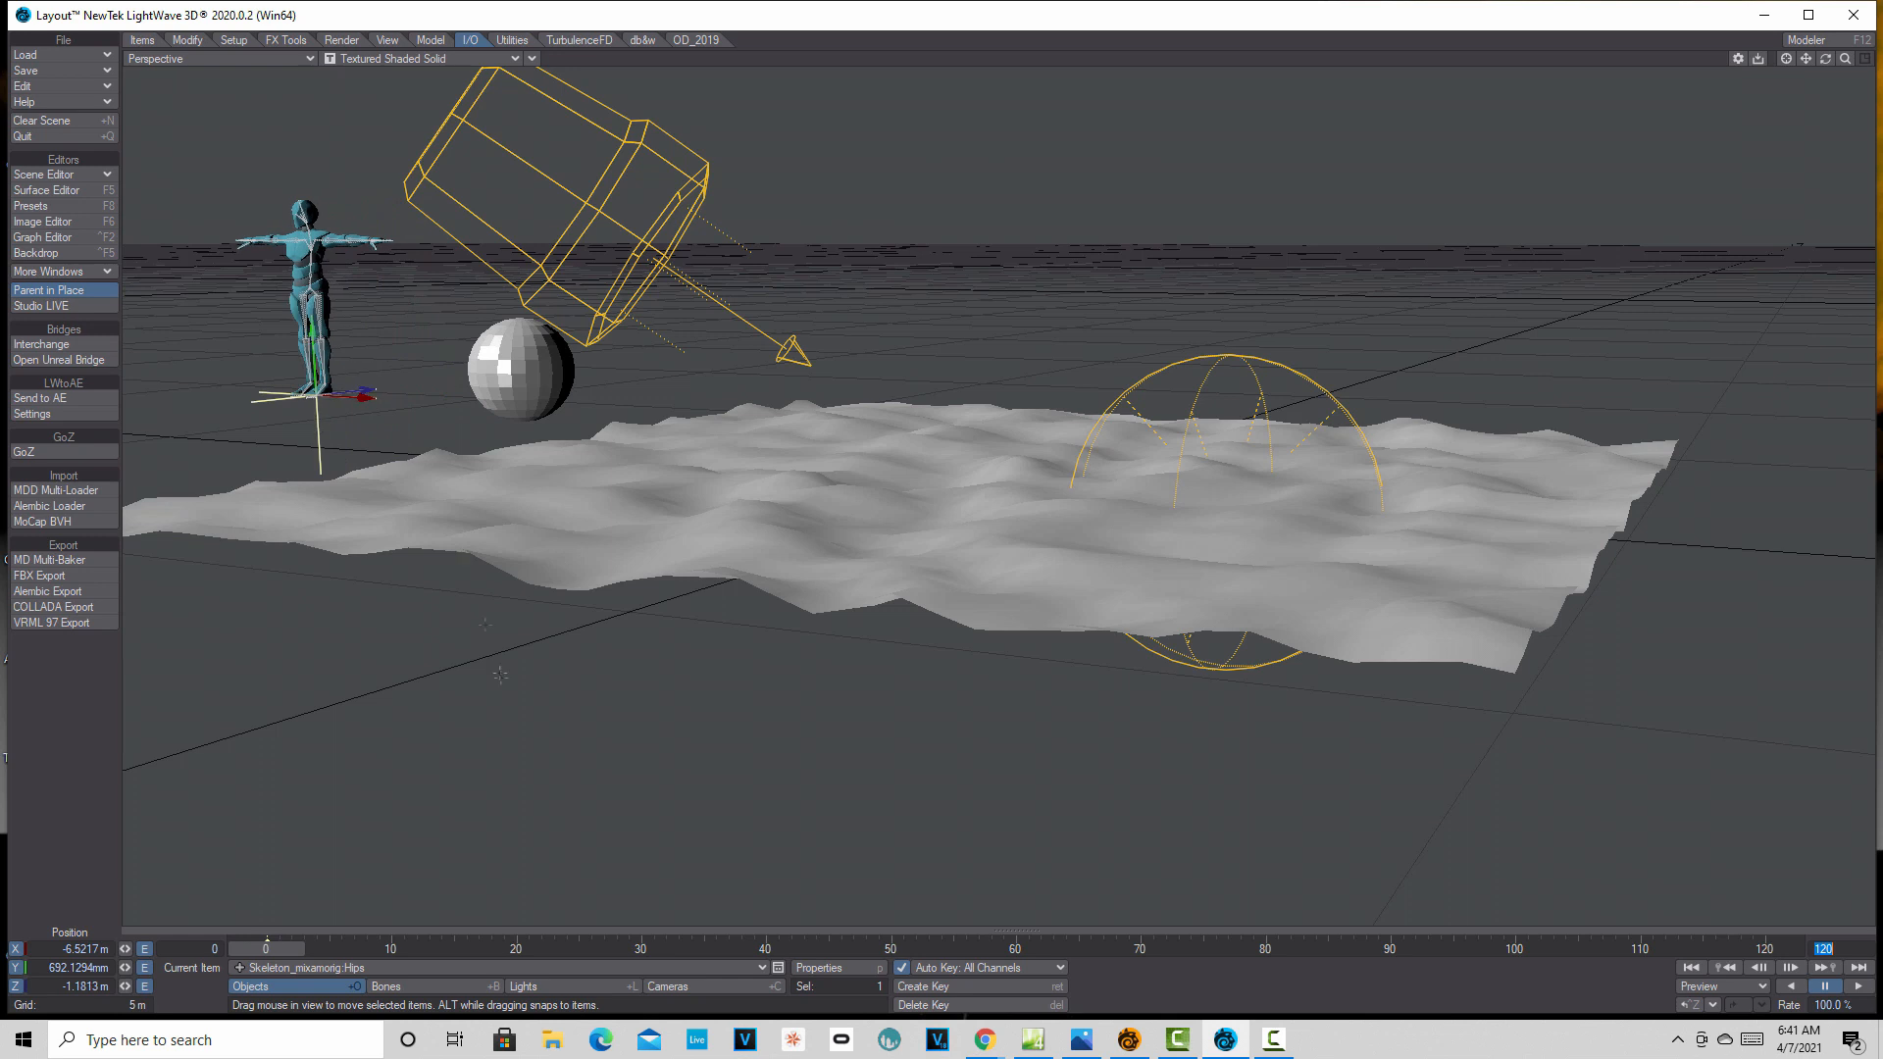
drag(267, 948, 1764, 948)
drag(371, 397, 451, 650)
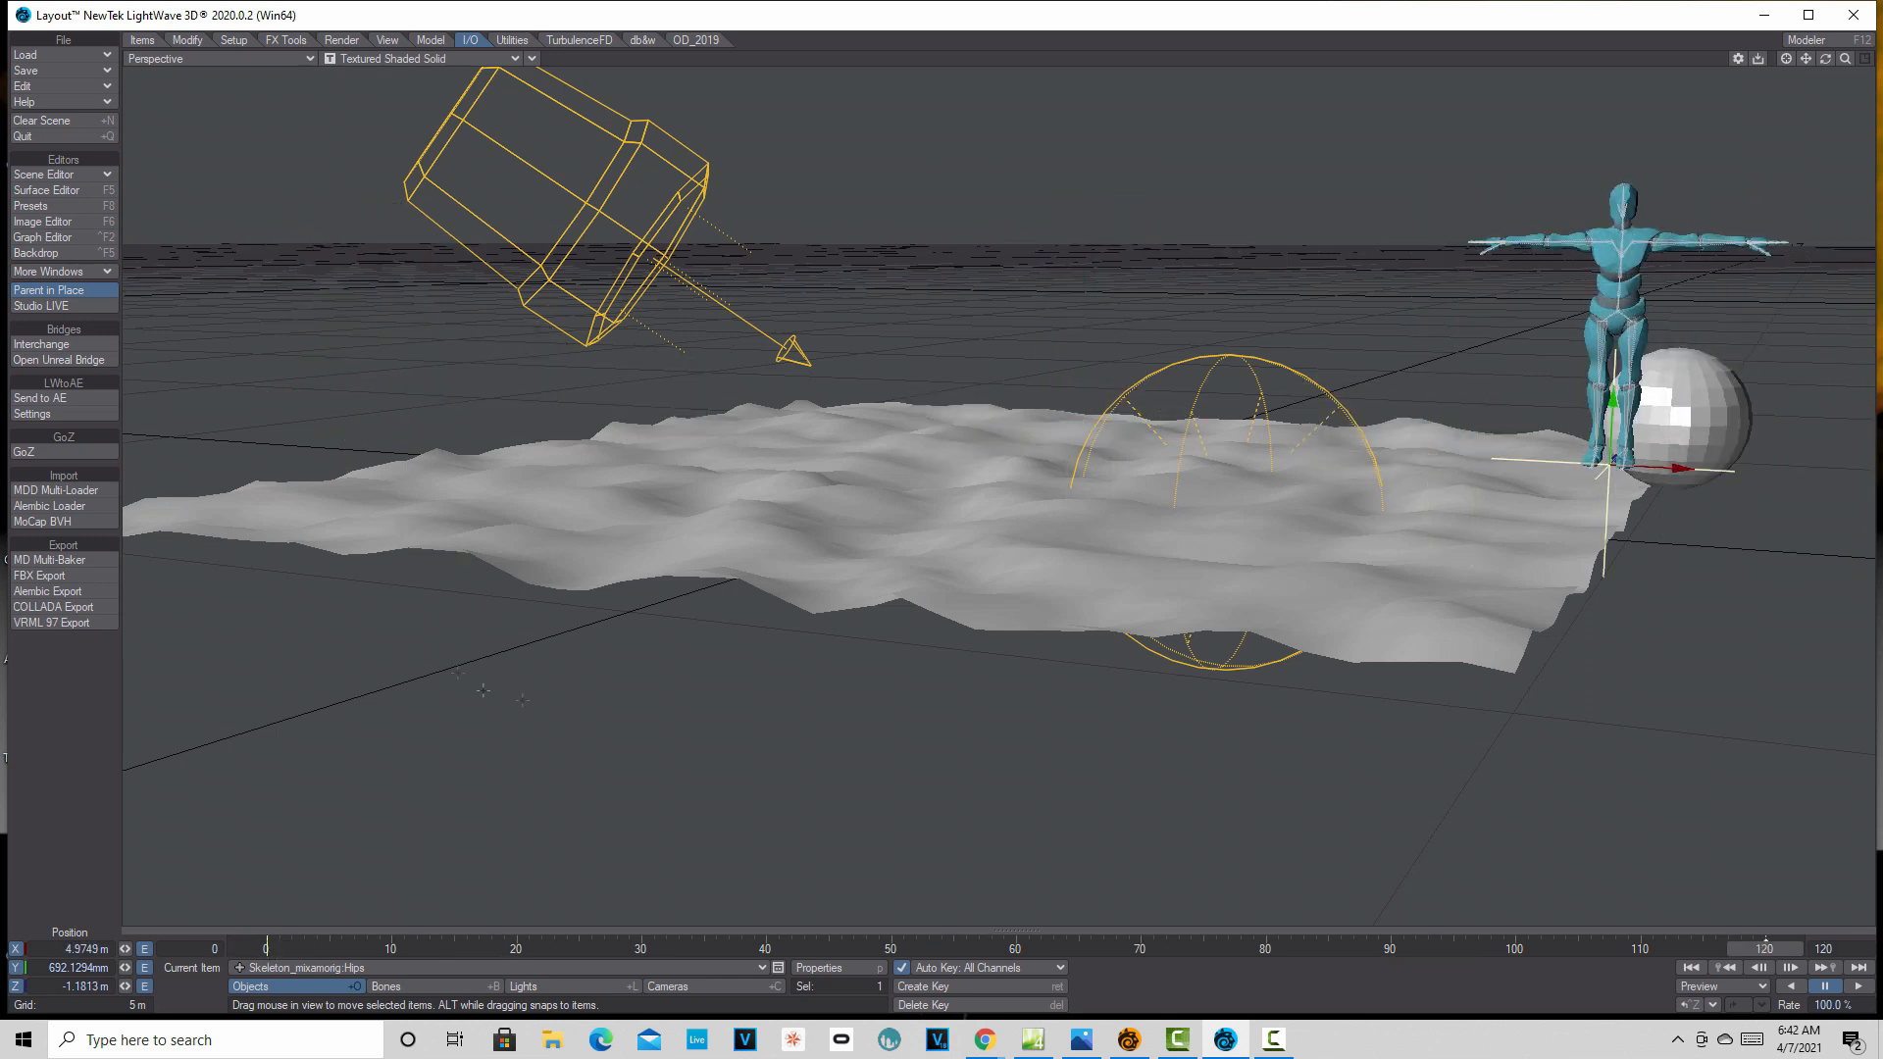
- Play the character's animation from frame 0 to check its path across the terrain, stop it and return to frame 0
click(1690, 968)
click(1858, 986)
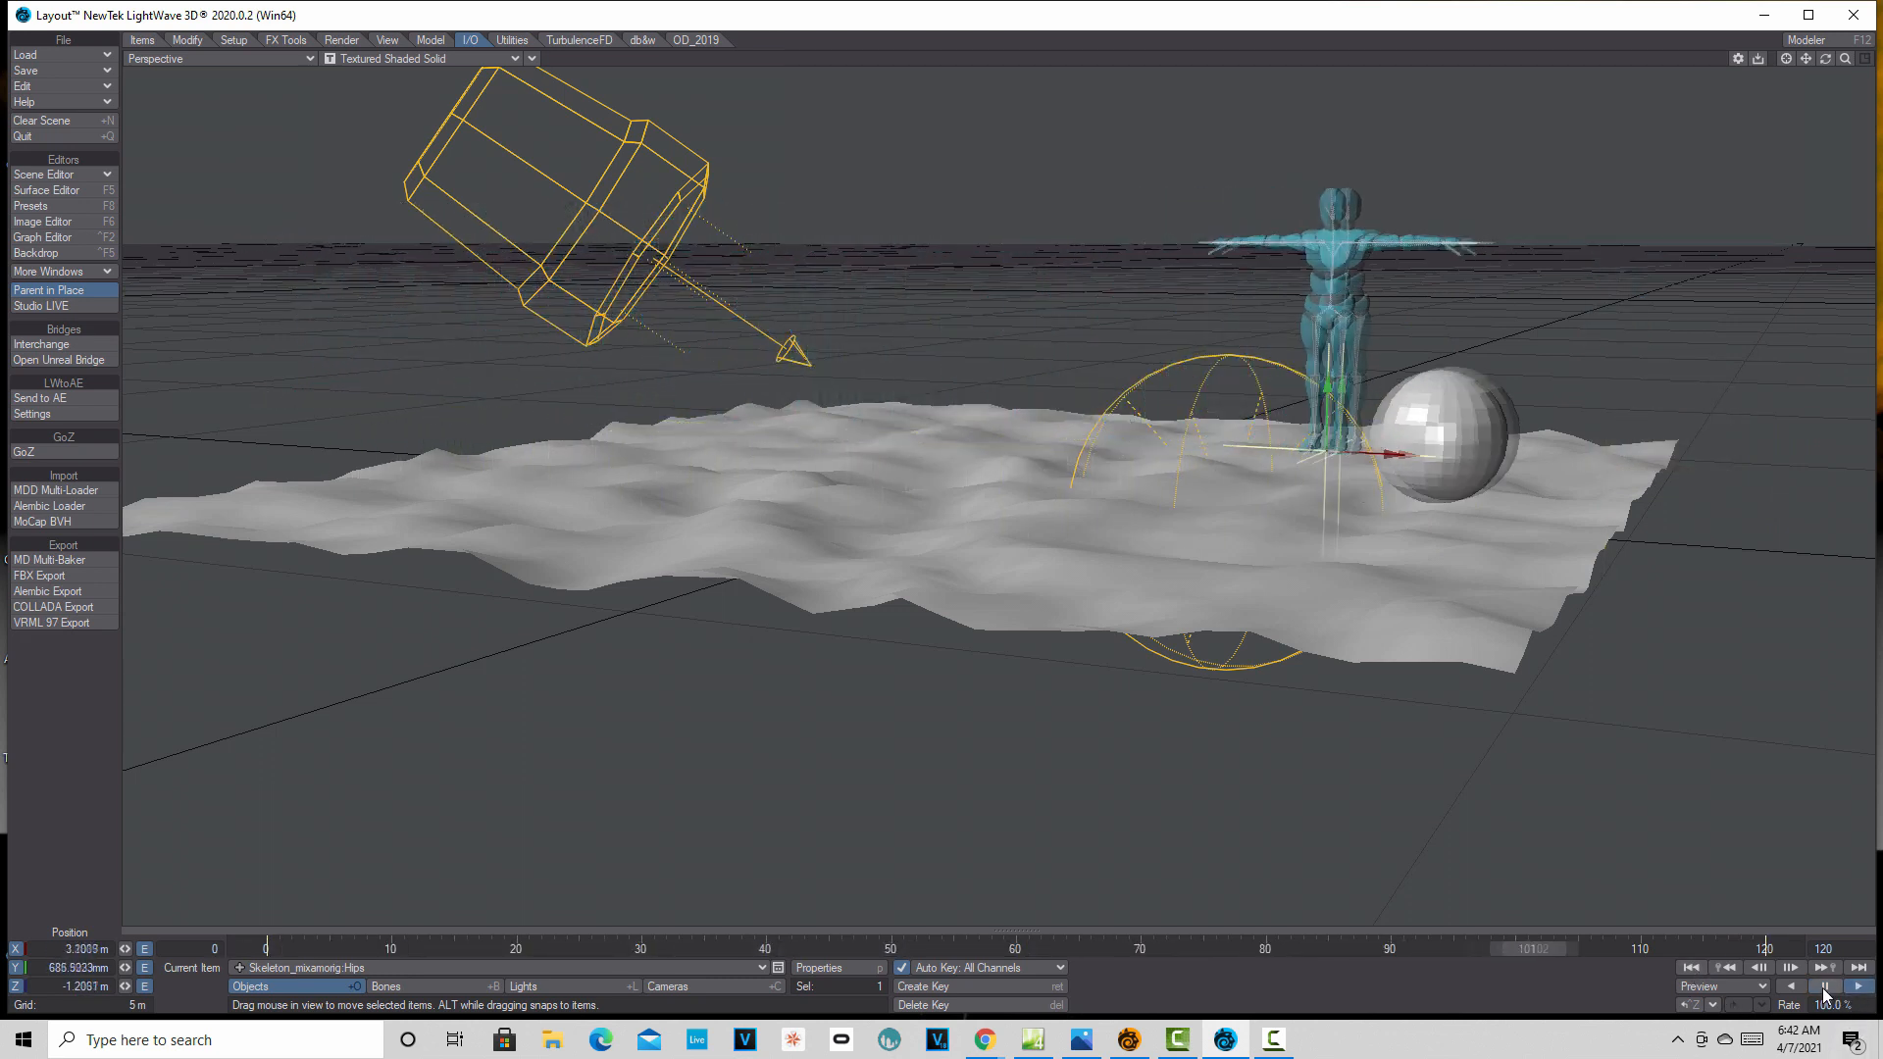
click(1824, 987)
click(1691, 968)
- Add a Nodal Motion modifier to Skeleton_mixamorig:Hips and place a Ray Cast Geometry node in its node graph
click(739, 967)
click(739, 967)
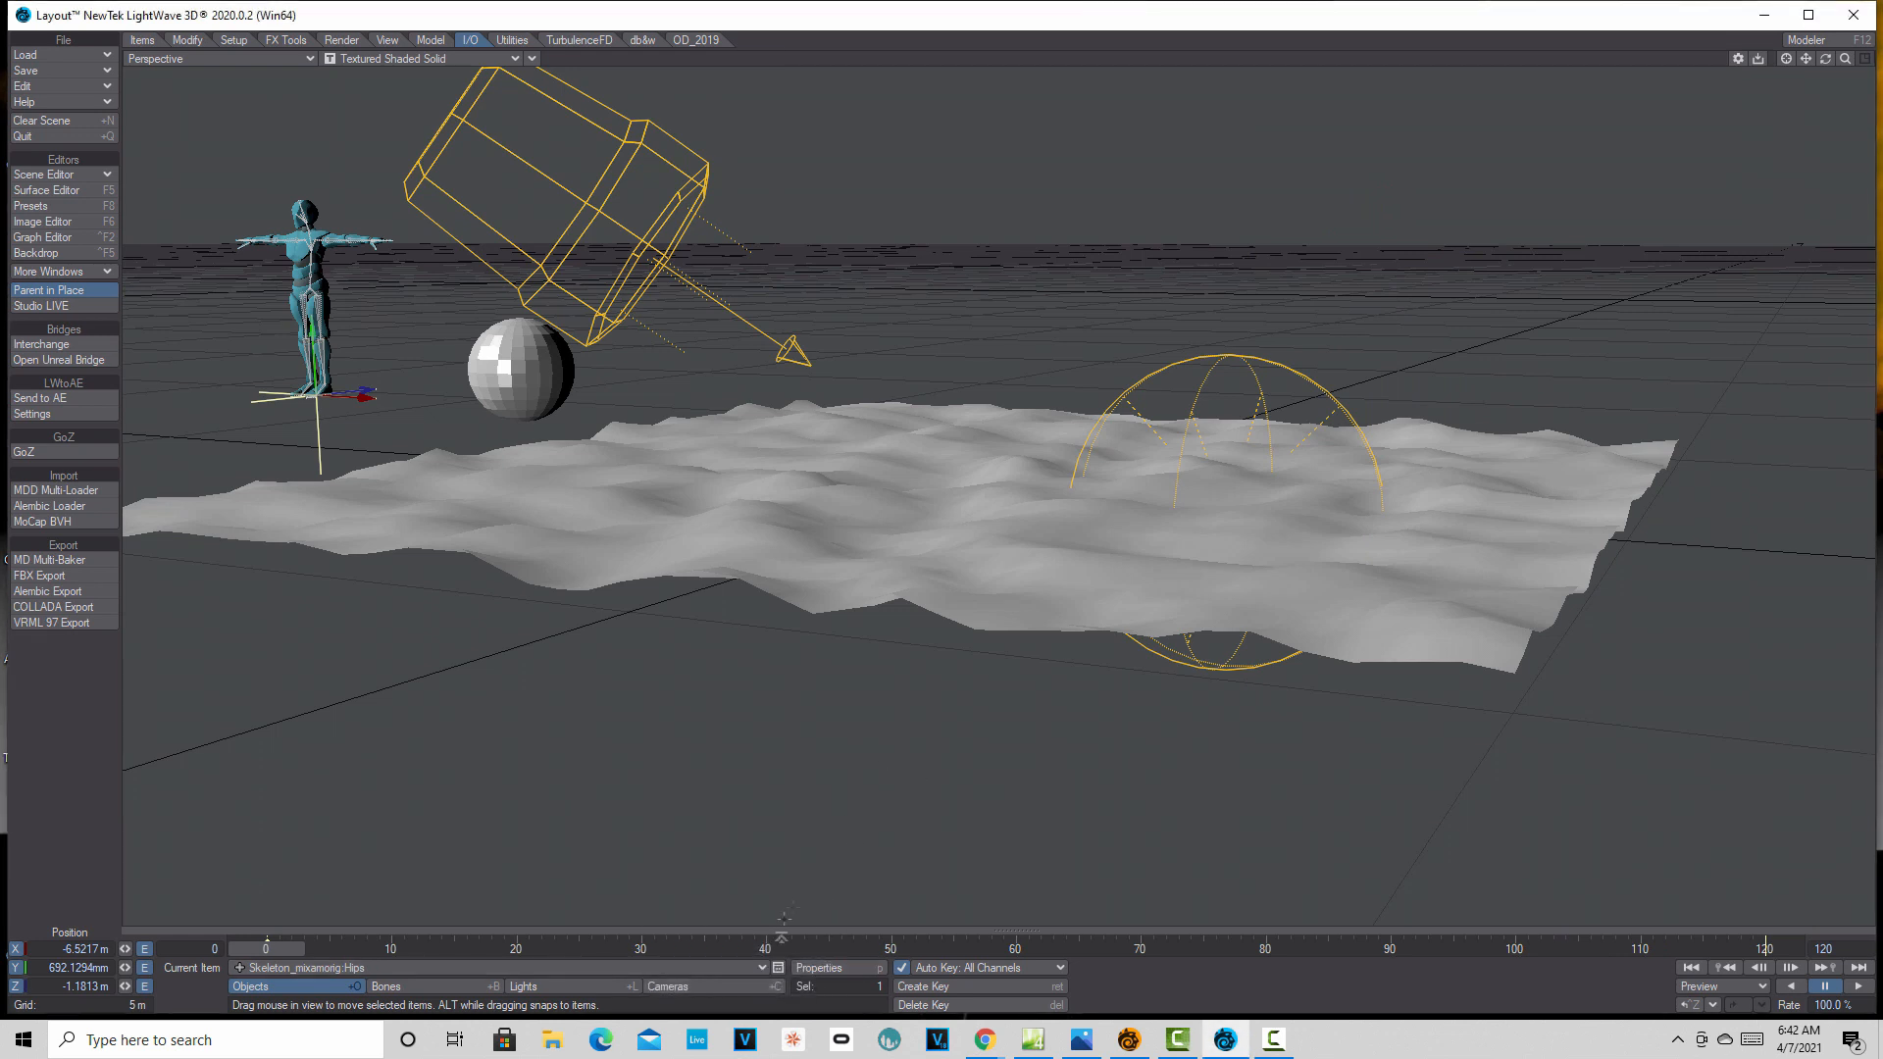
key(m)
click(863, 615)
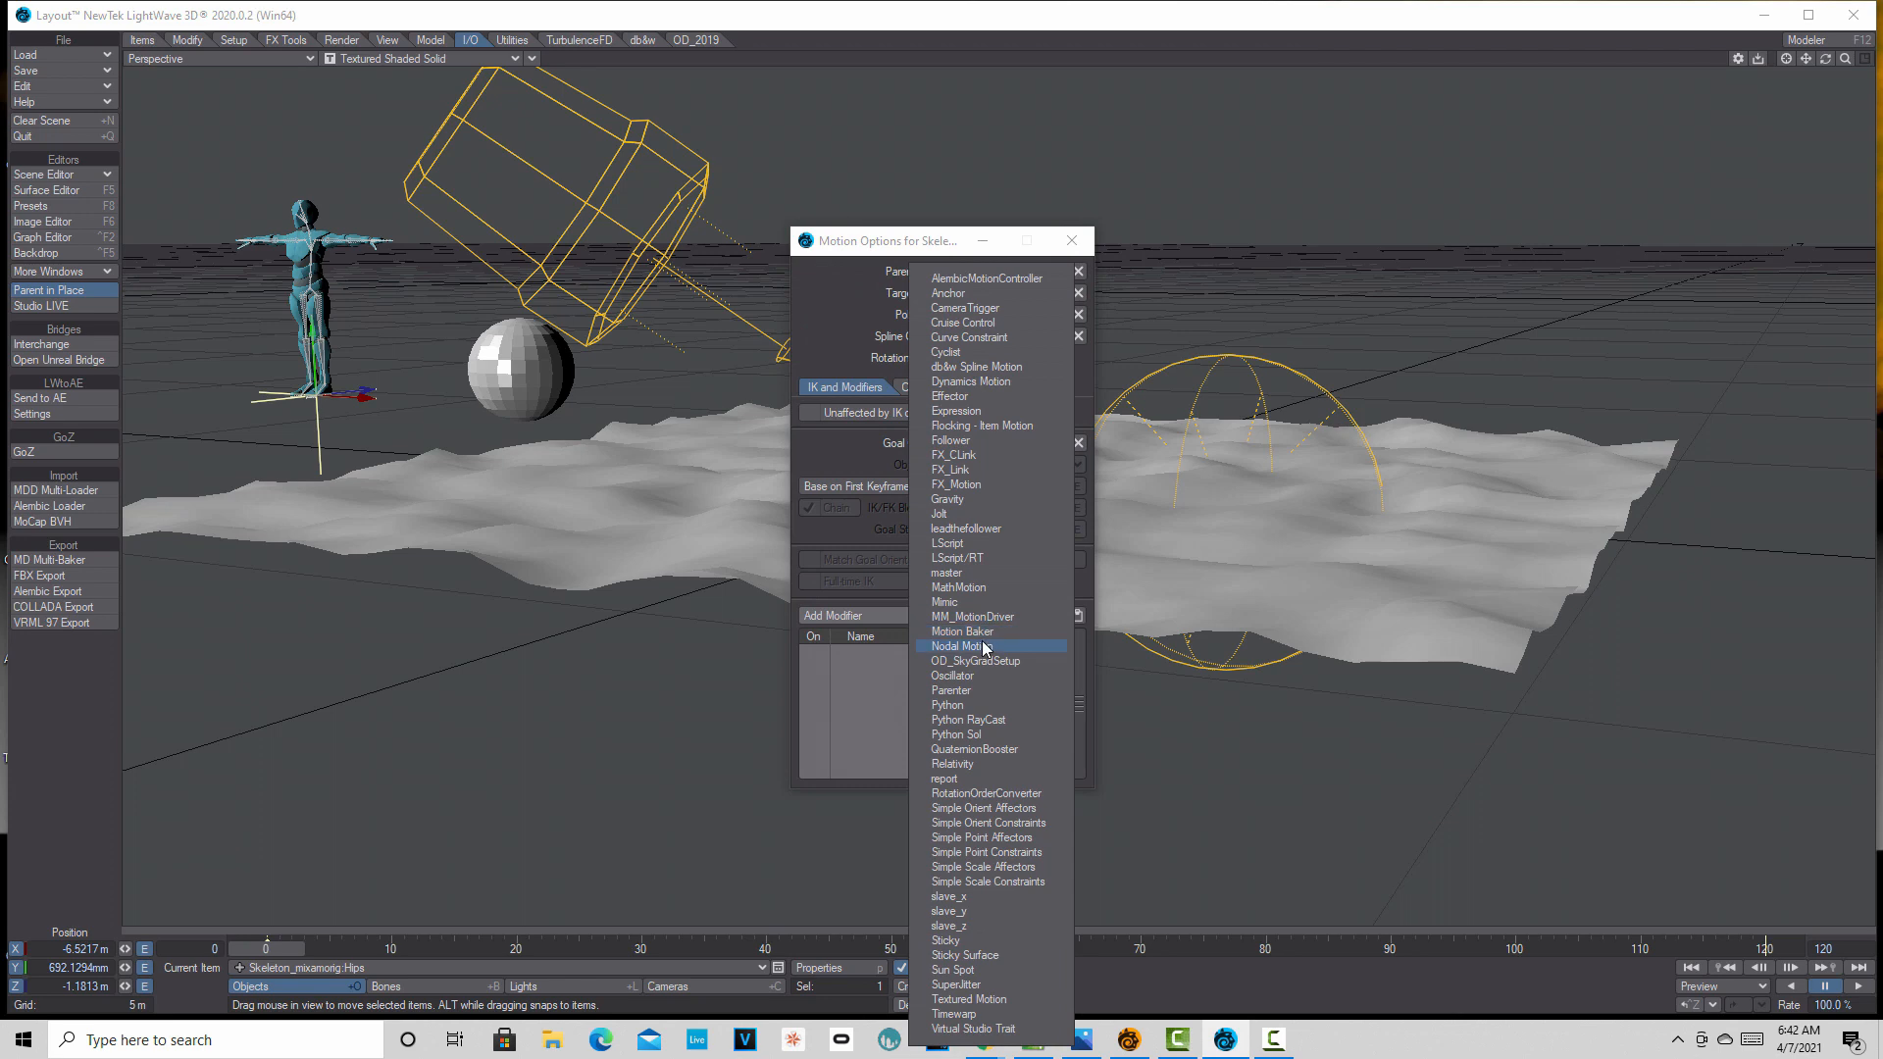
click(984, 646)
double_click(972, 652)
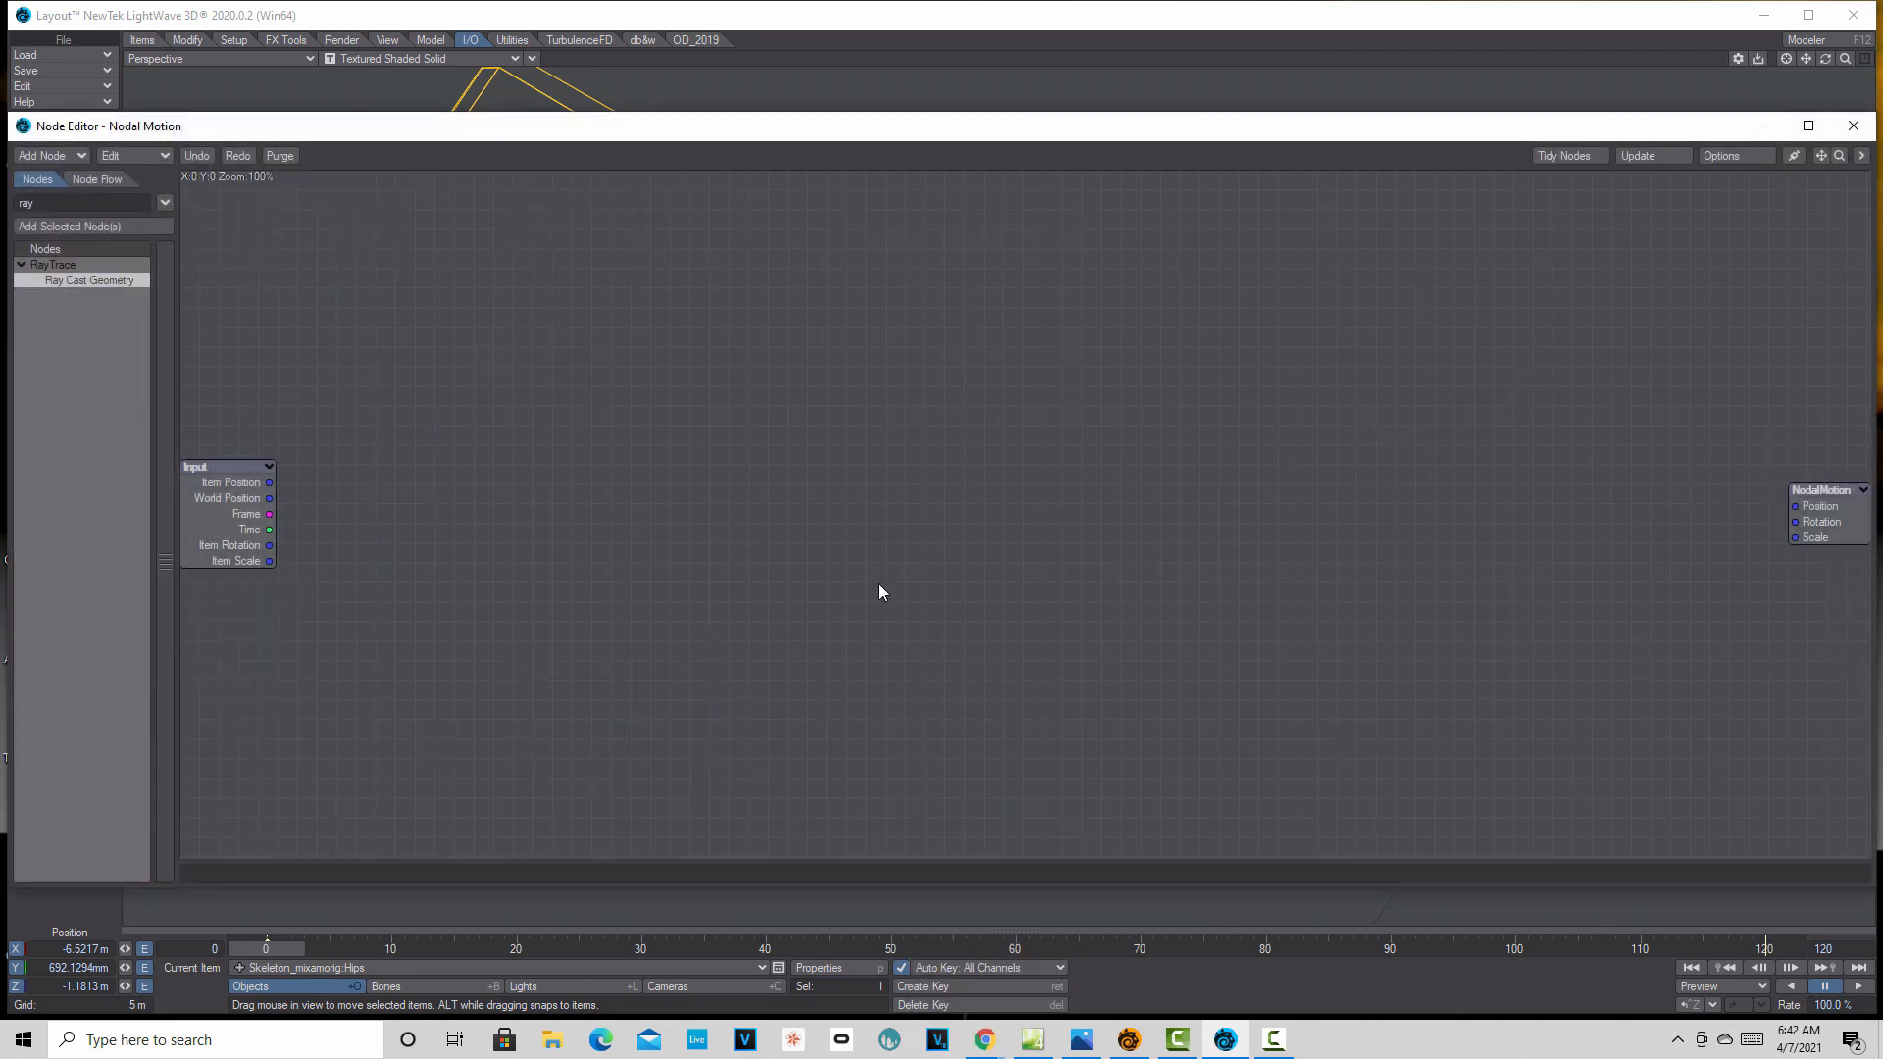
double_click(80, 284)
right_click(1010, 504)
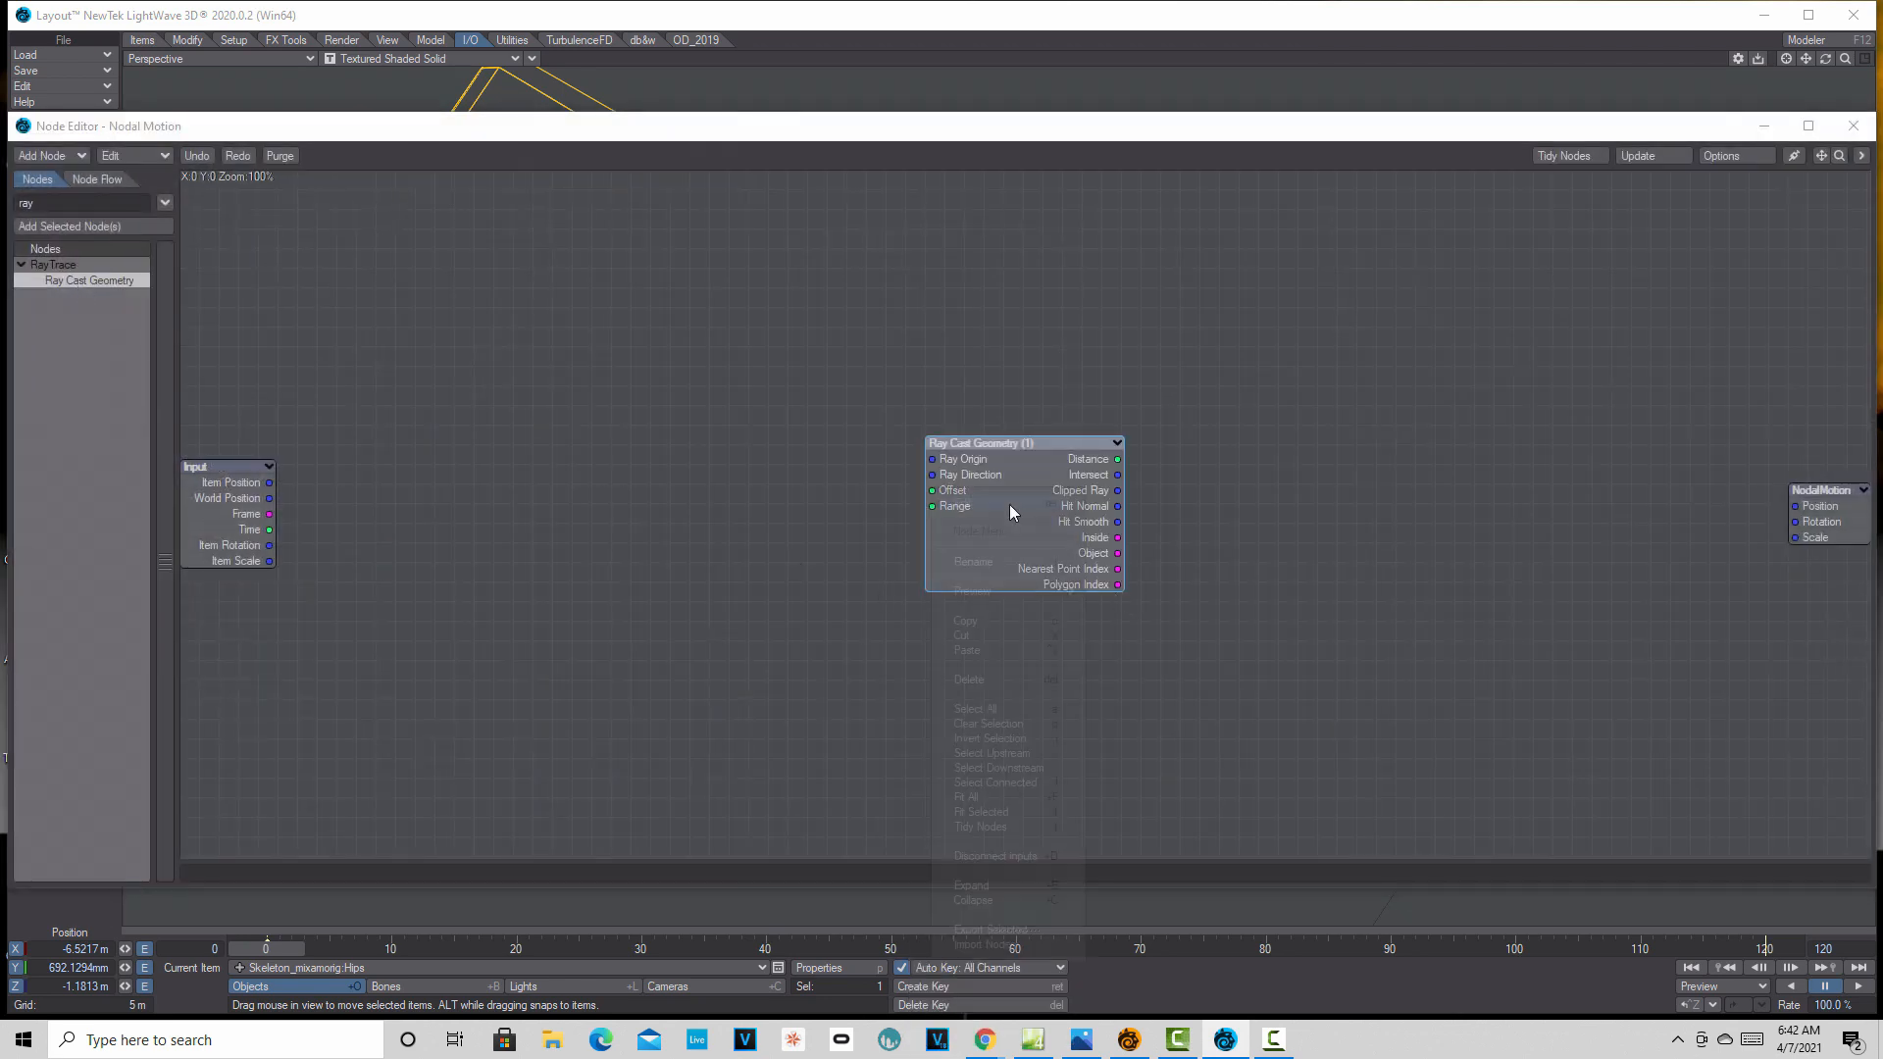
click(1012, 479)
drag(1008, 466, 1008, 475)
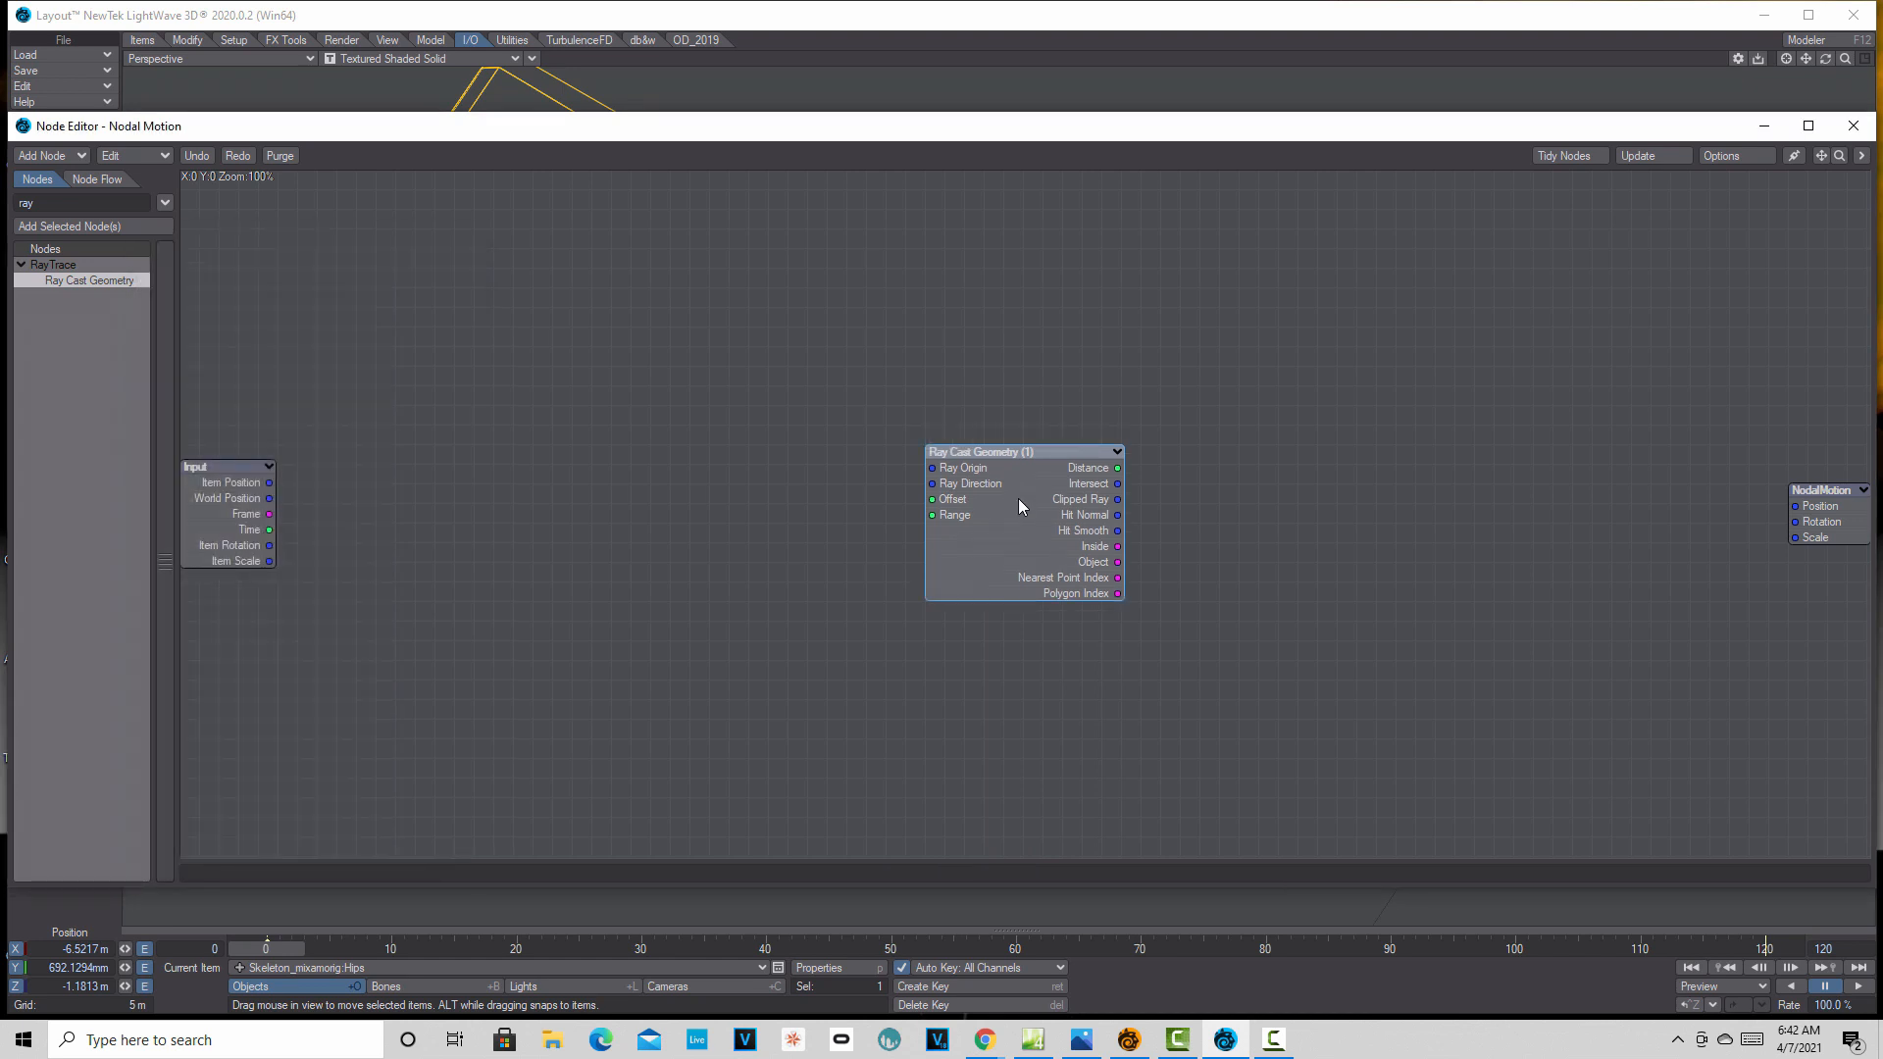
- Set New Ground Plane Object as the skeleton's ray cast target and connect Intersect to the NodalMotion Position input
double_click(1019, 501)
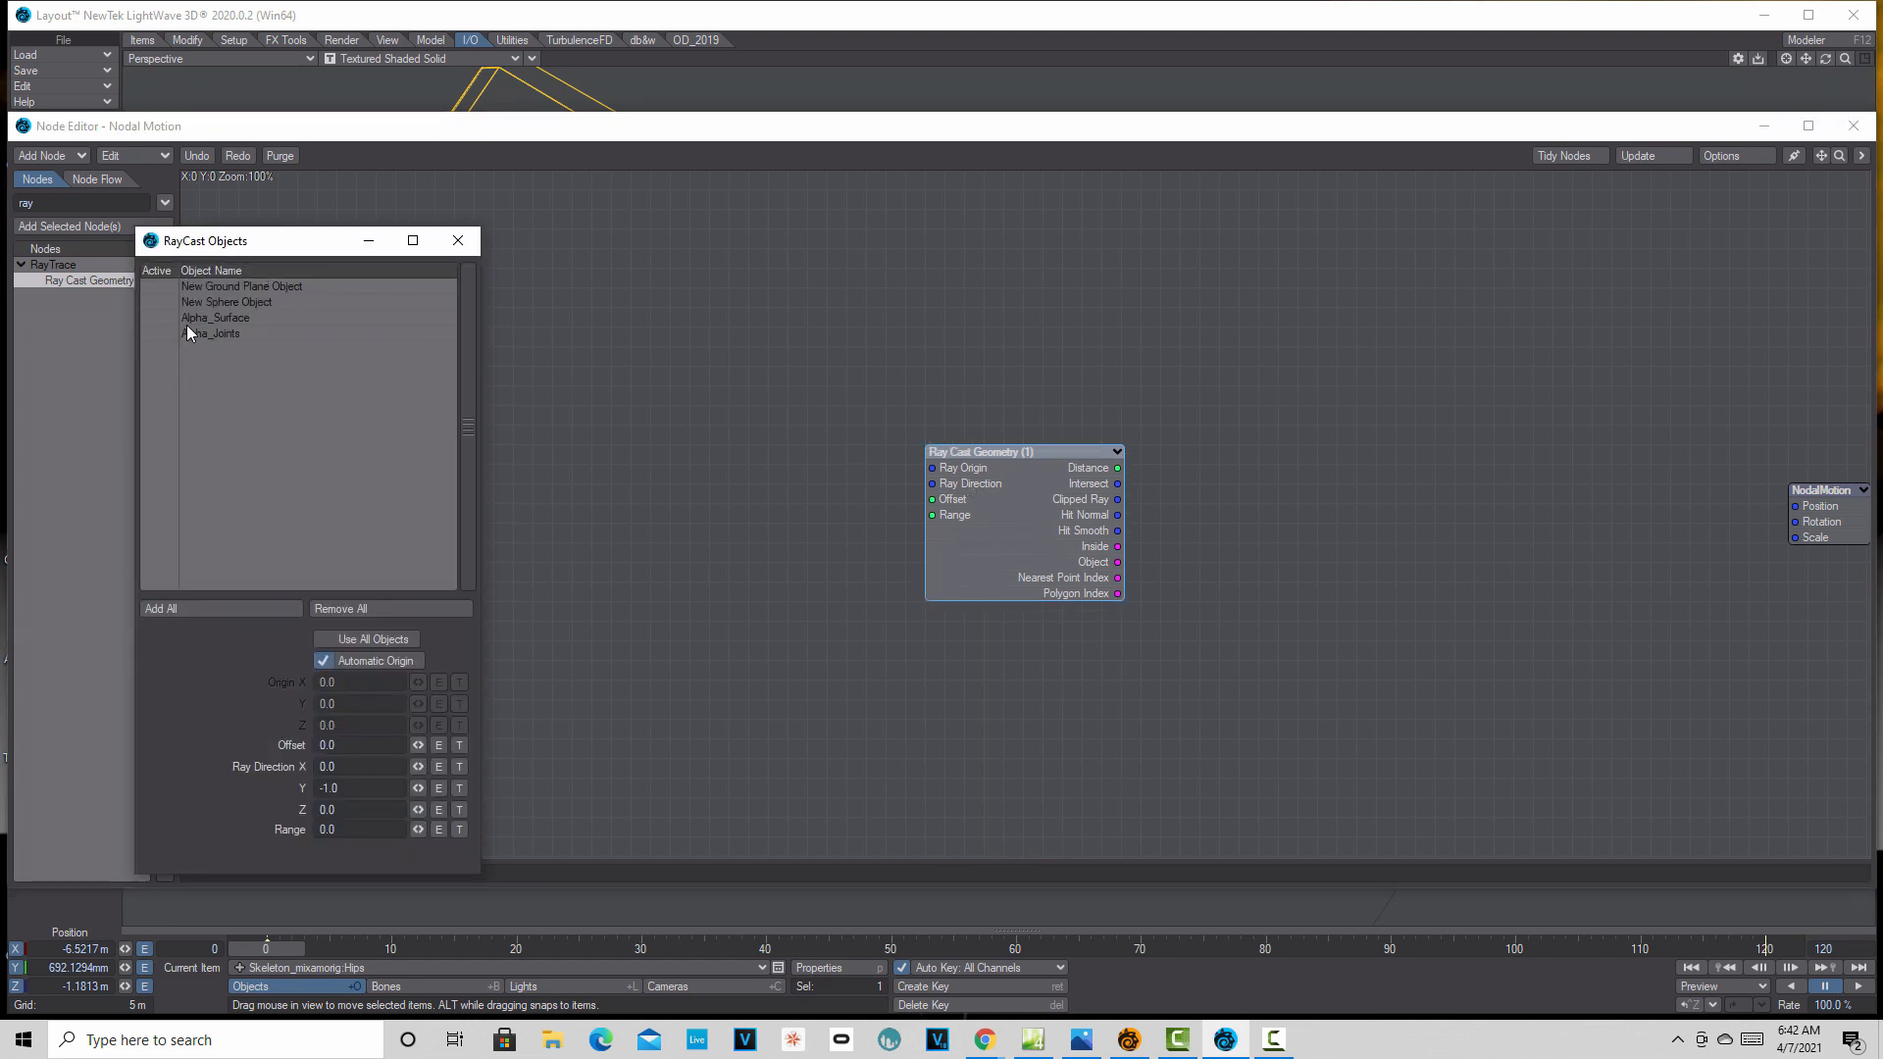
click(458, 240)
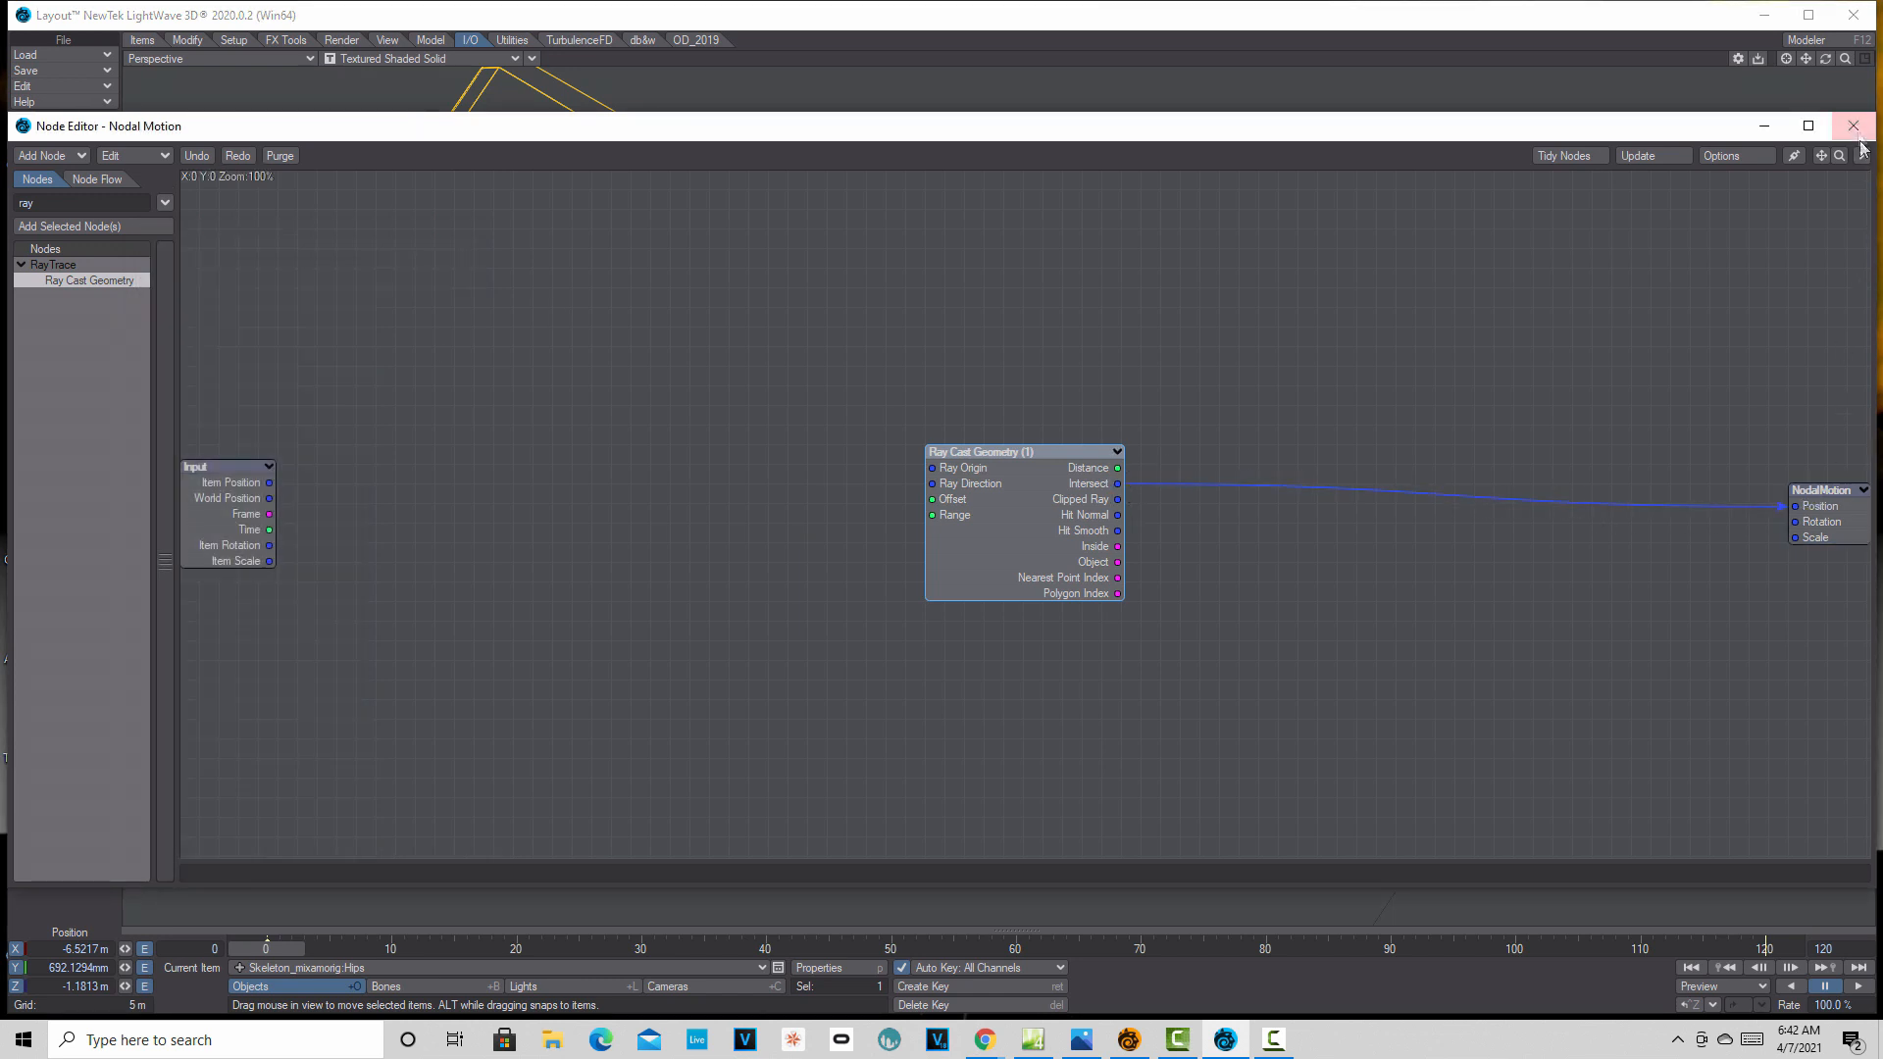
click(1854, 126)
- Close the skeleton's motion options and play the animation to check how the character follows the terrain
click(1071, 240)
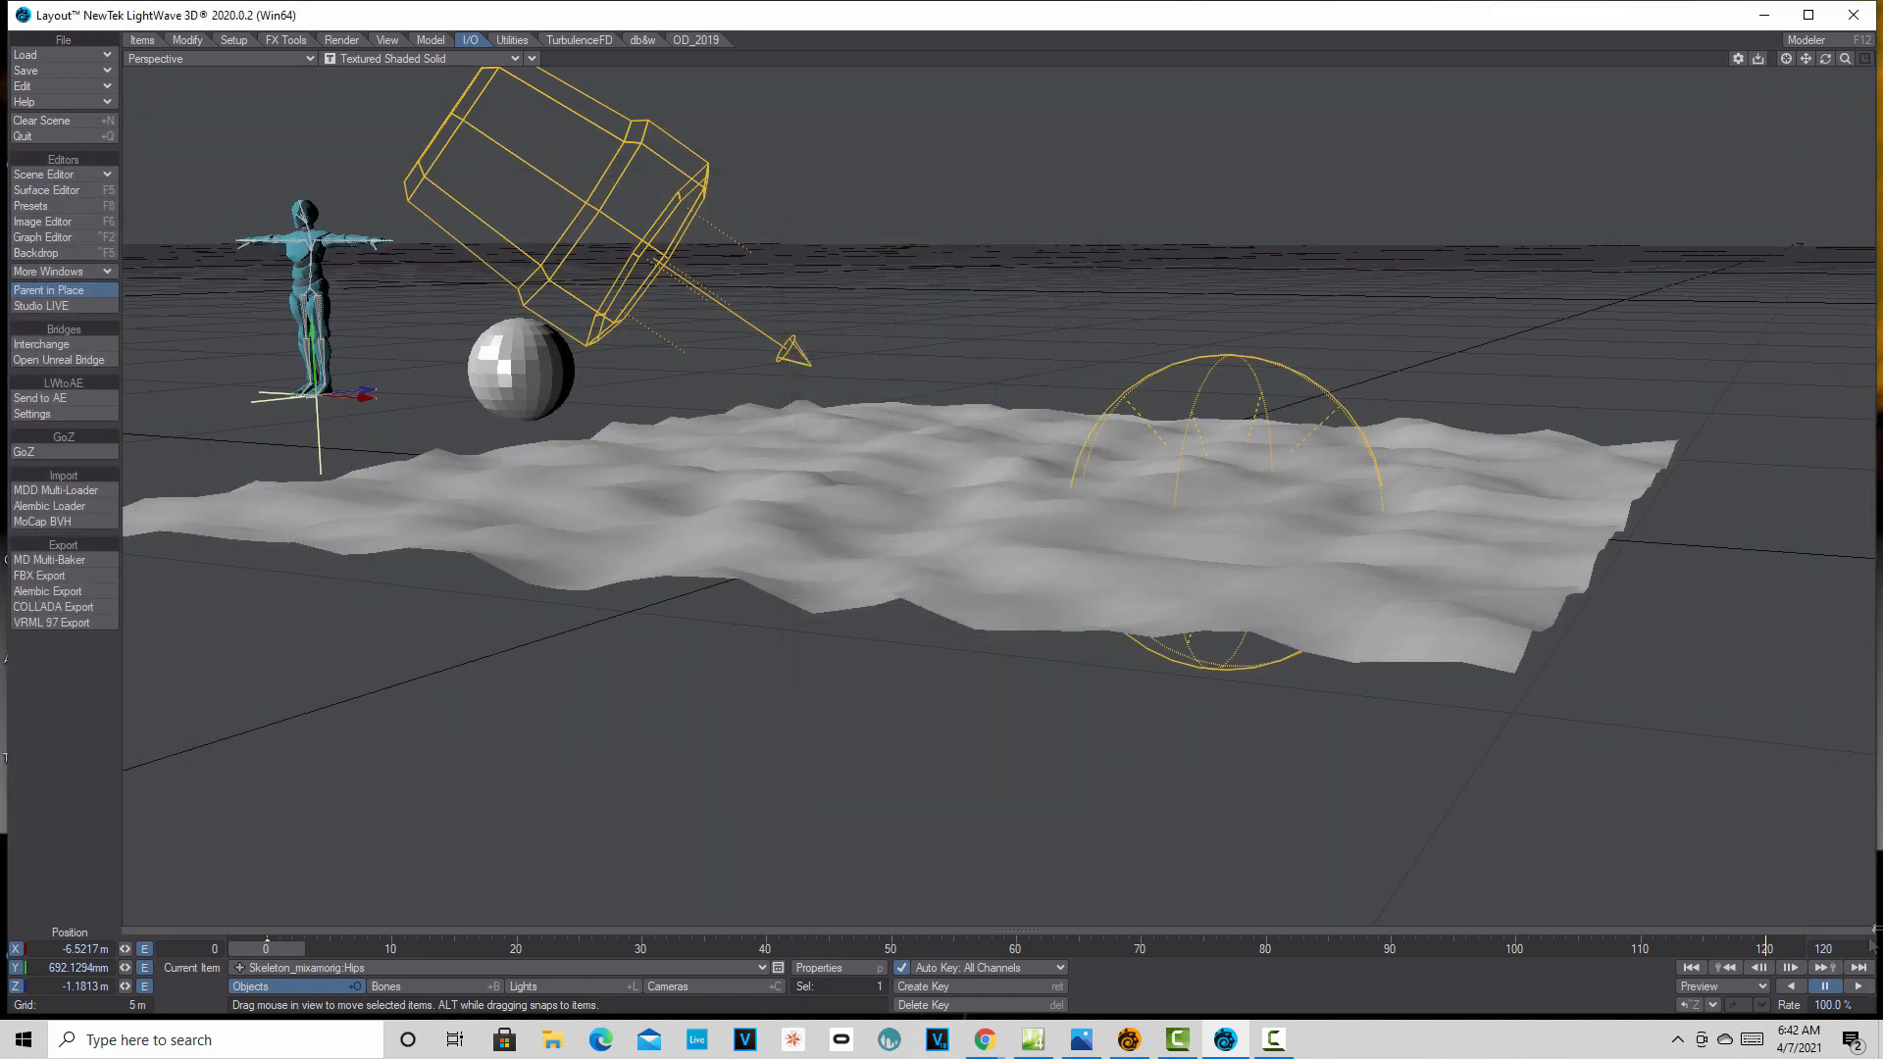
click(1861, 987)
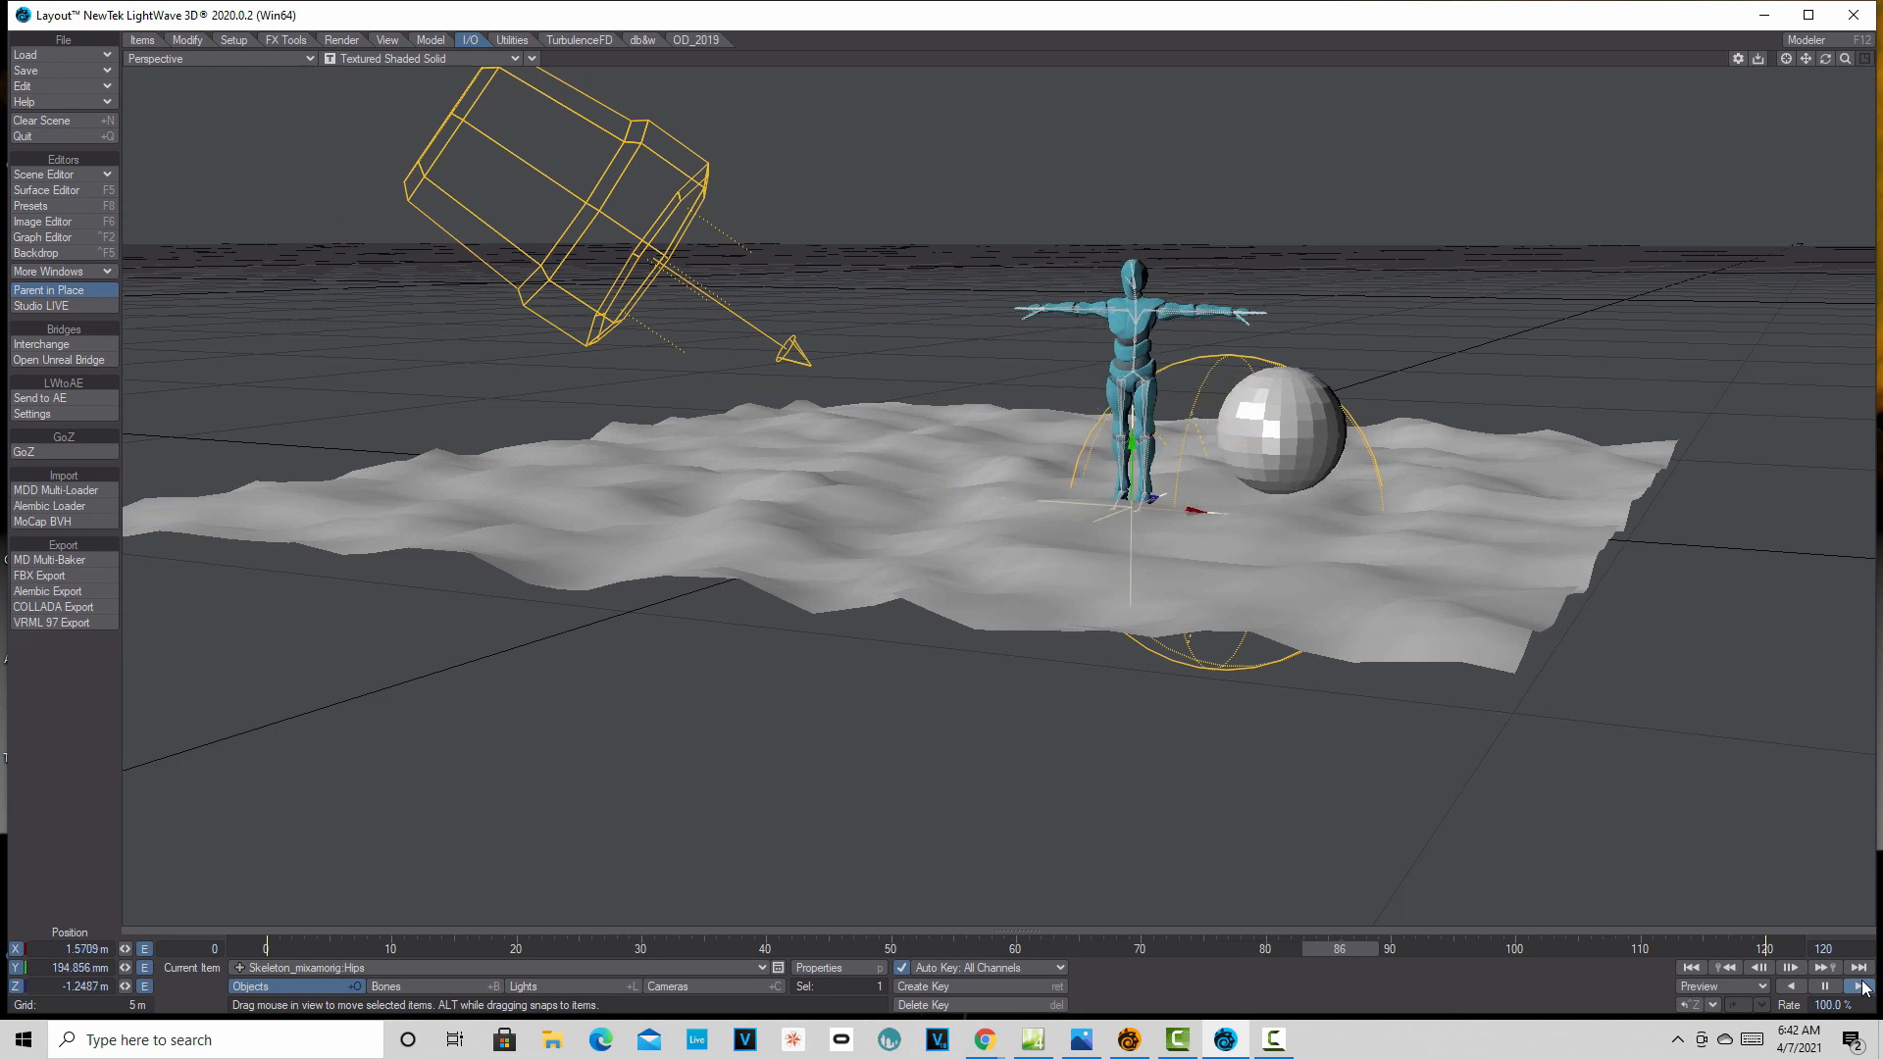